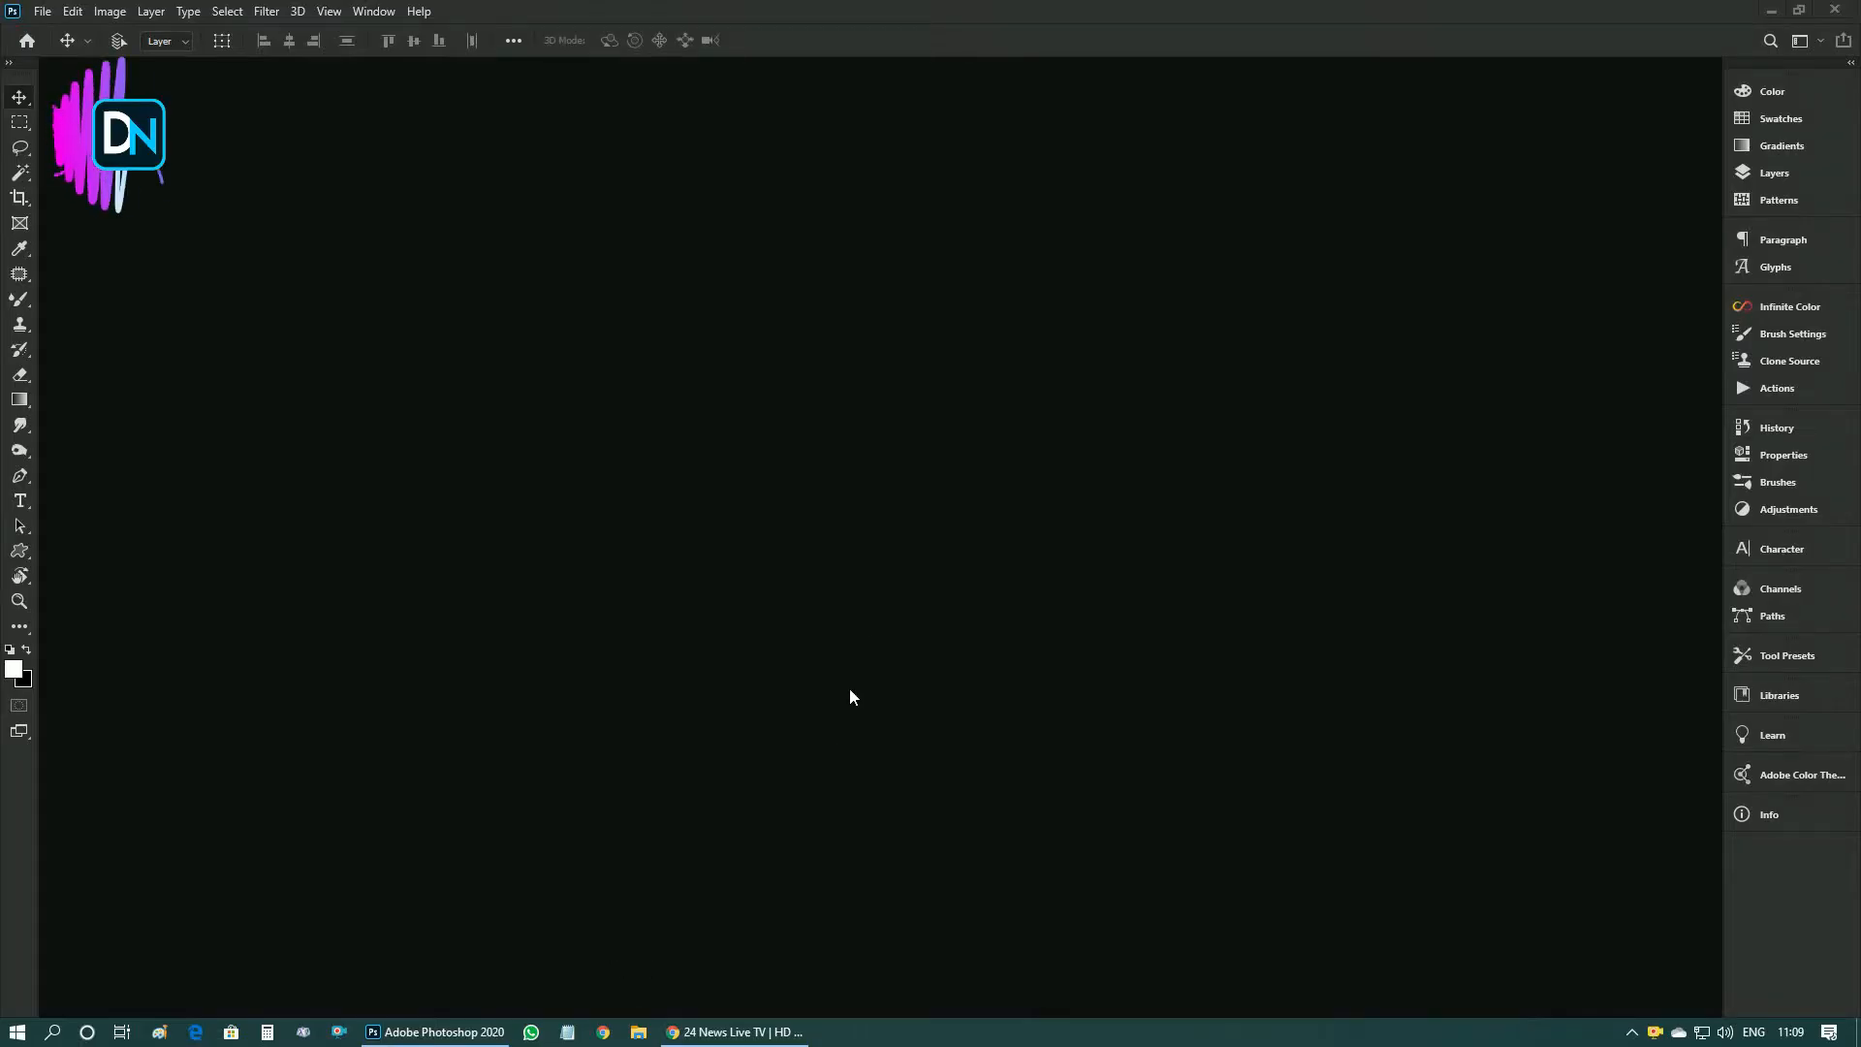
- Open the image fashionable-woman-sitting-on-stairs from the editing image audio action folder
key("ctrl+o")
left_click_drag(797, 94, 908, 96)
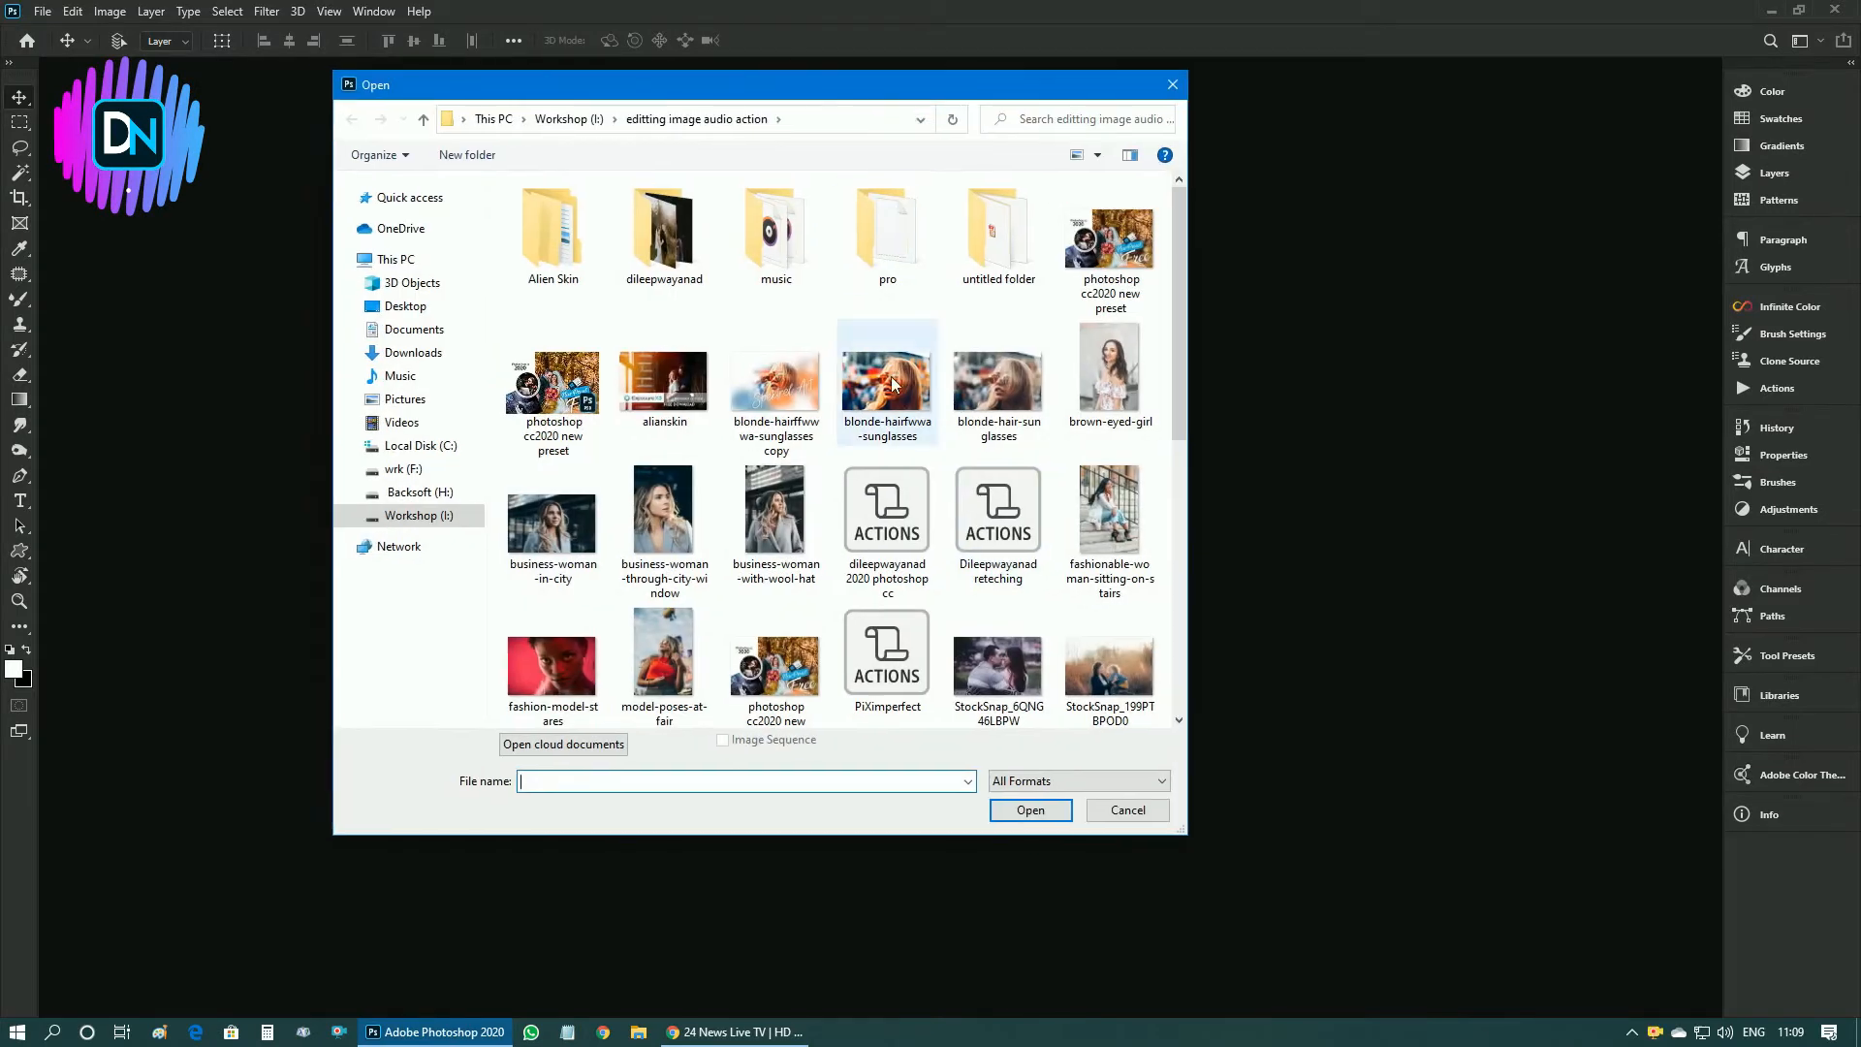
scroll(871, 531, "down", 1)
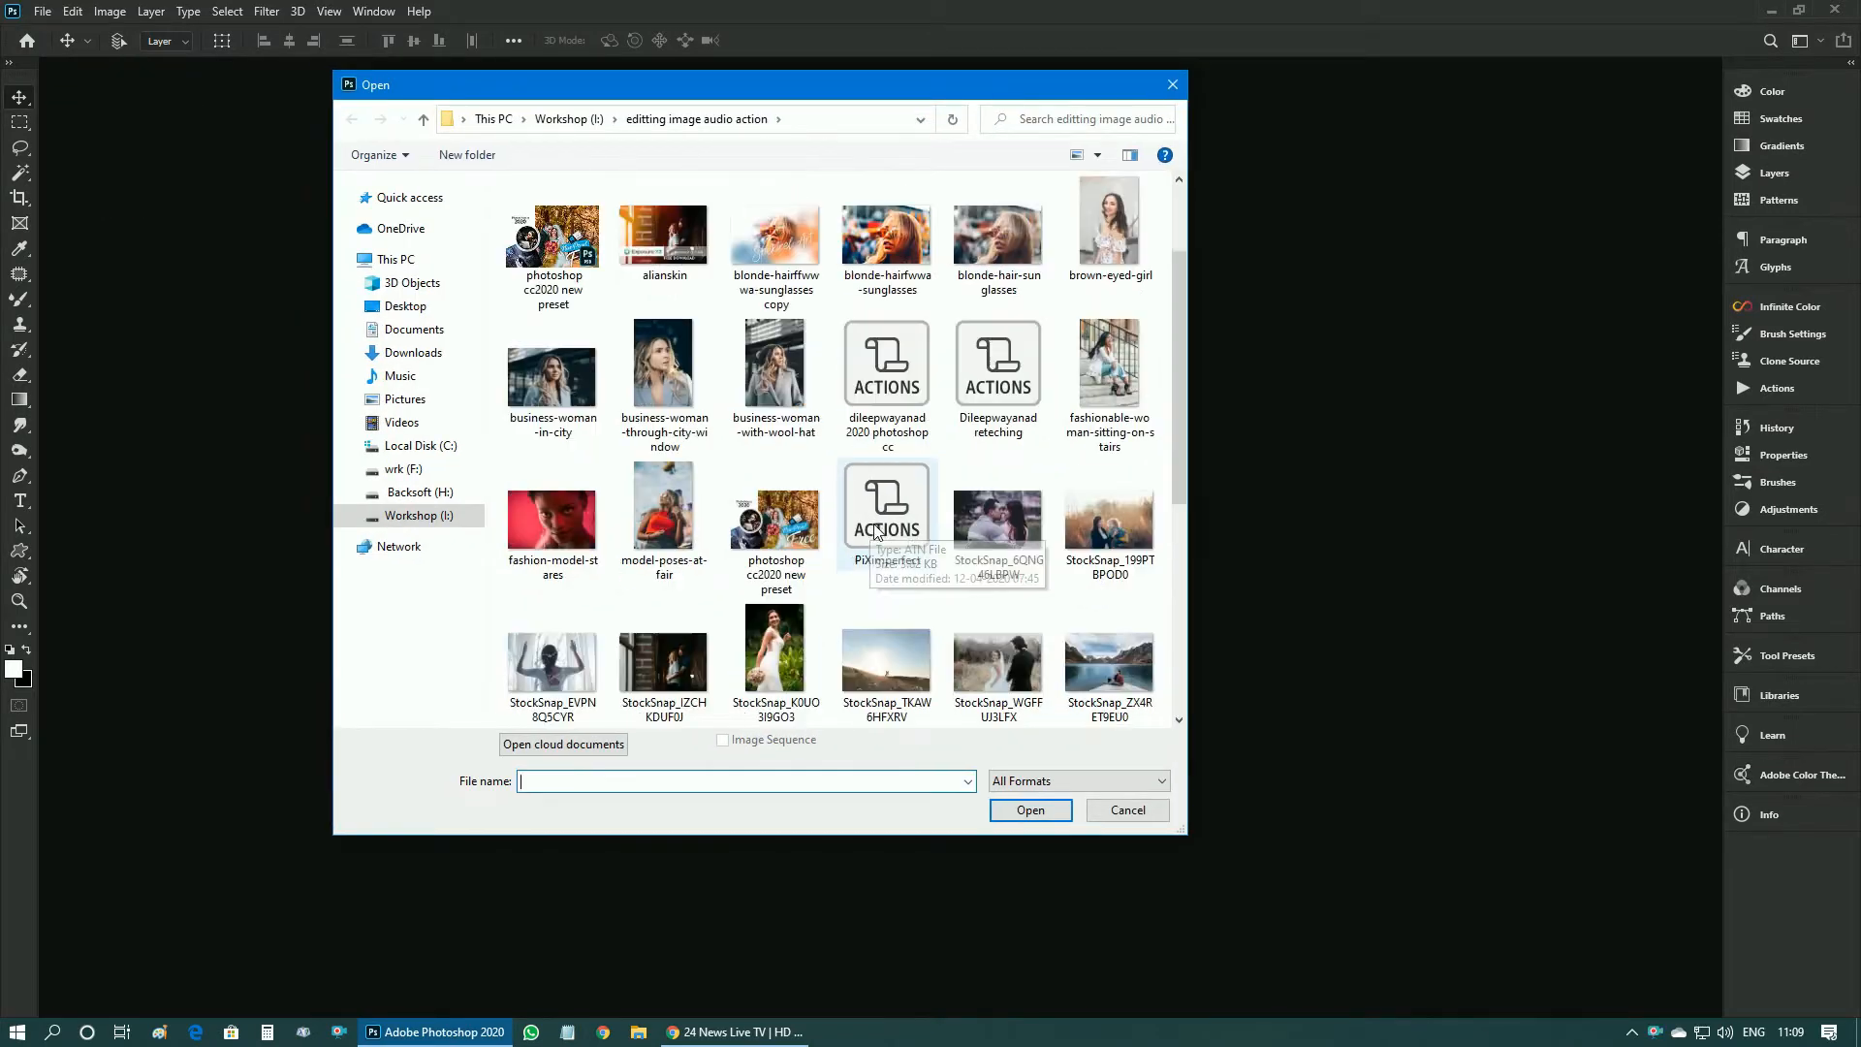
scroll(875, 530, "down", 3)
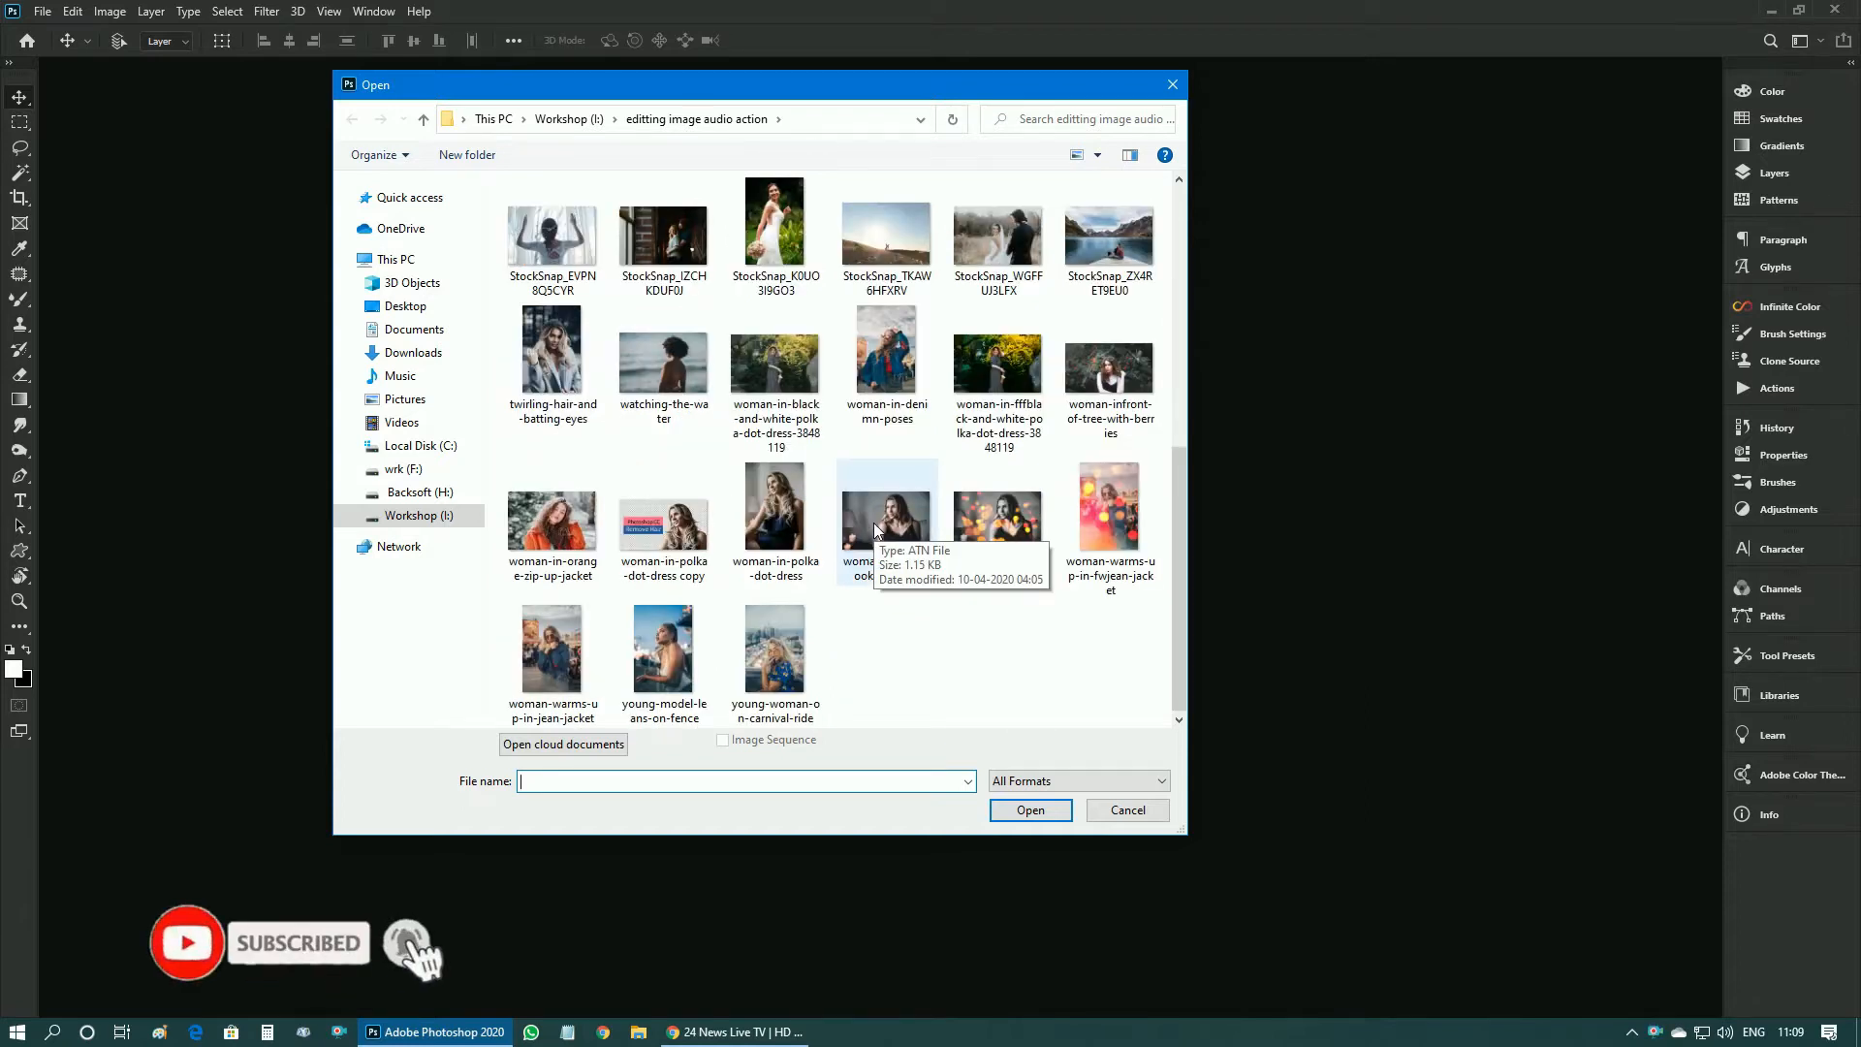
scroll(877, 530, "up", 3)
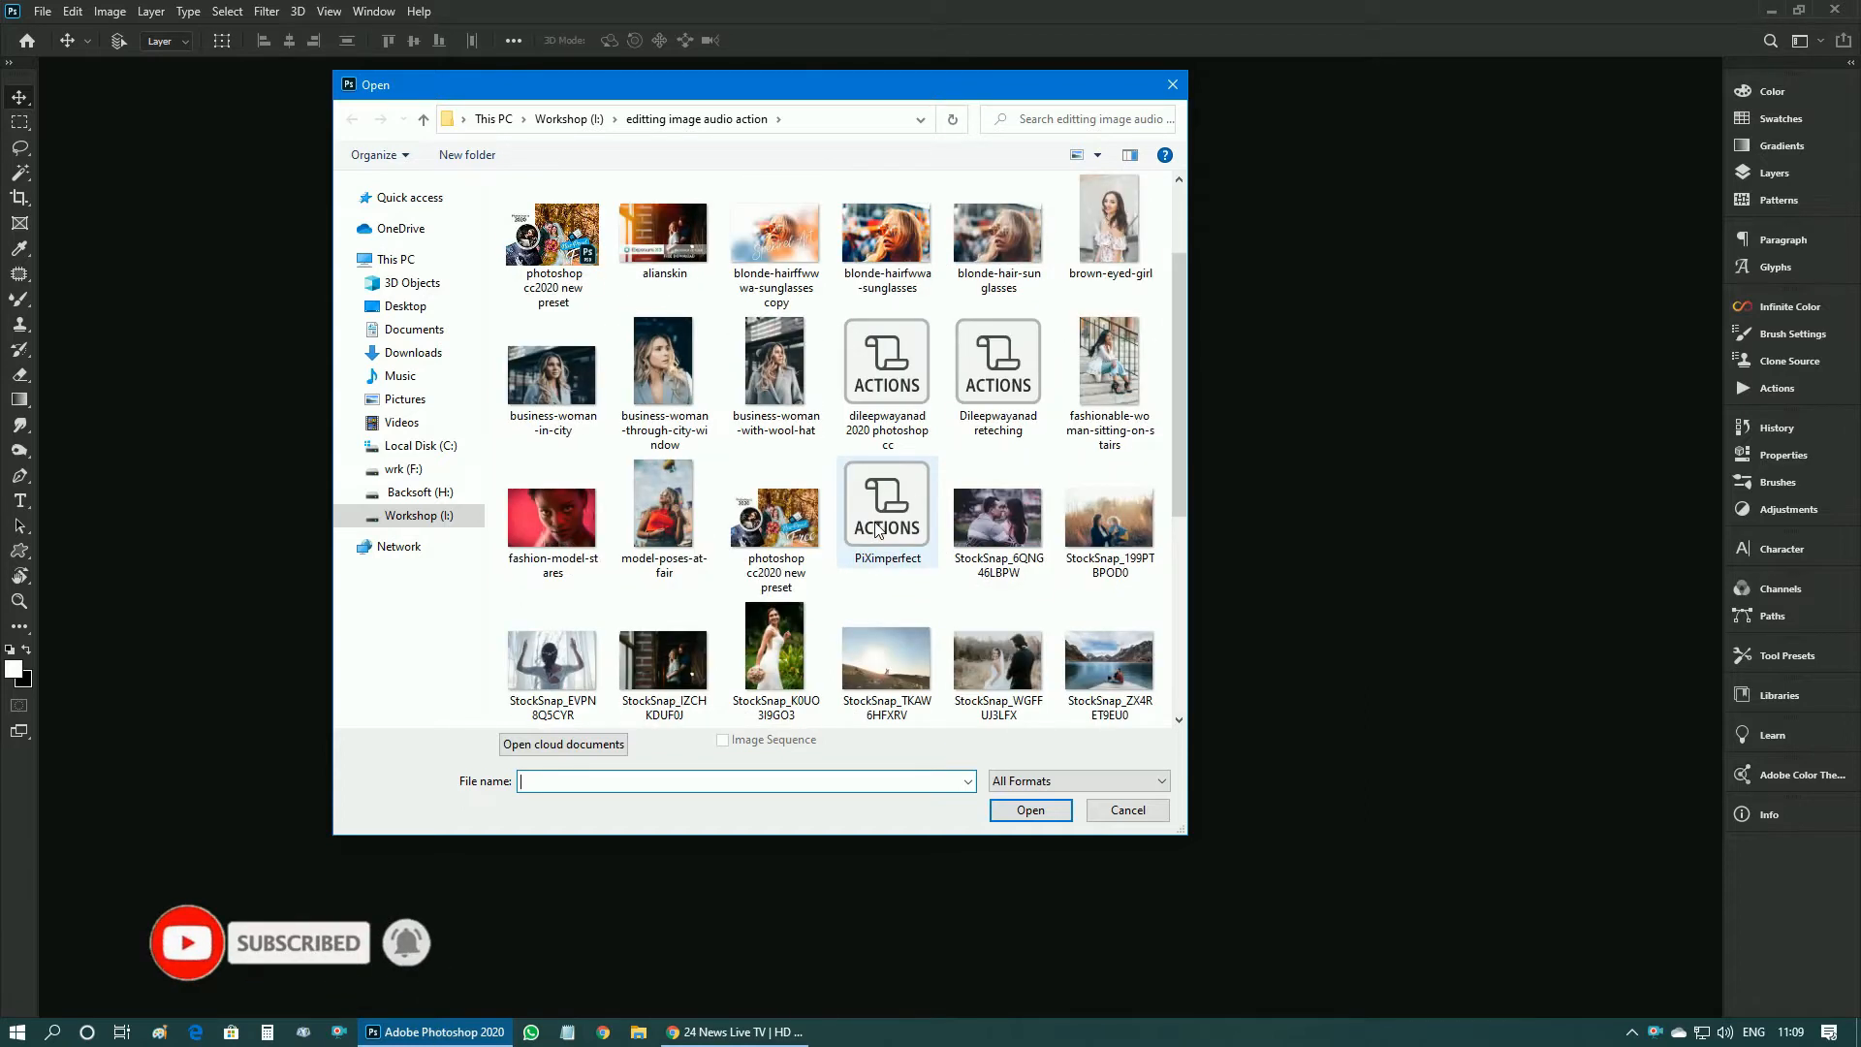
double_click(1105, 367)
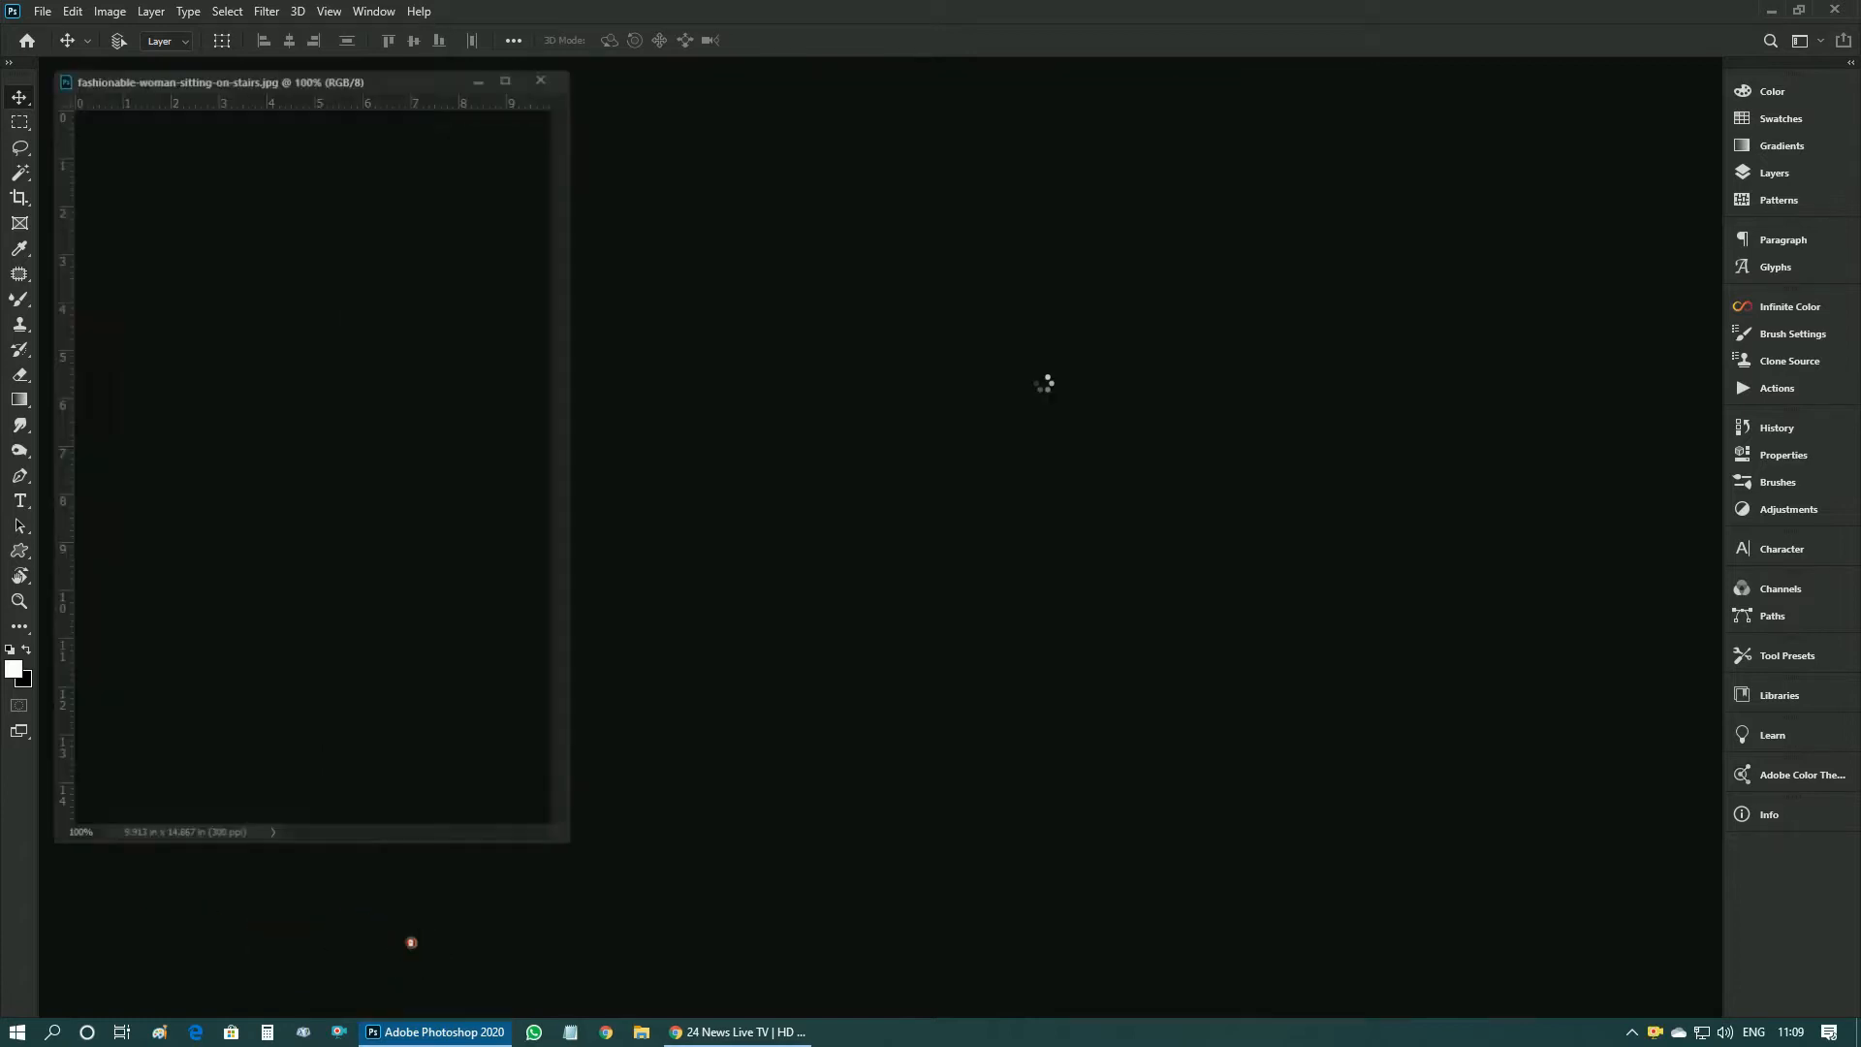
- Show the Layers panel and duplicate the Background layer
left_click_drag(435, 85, 750, 122)
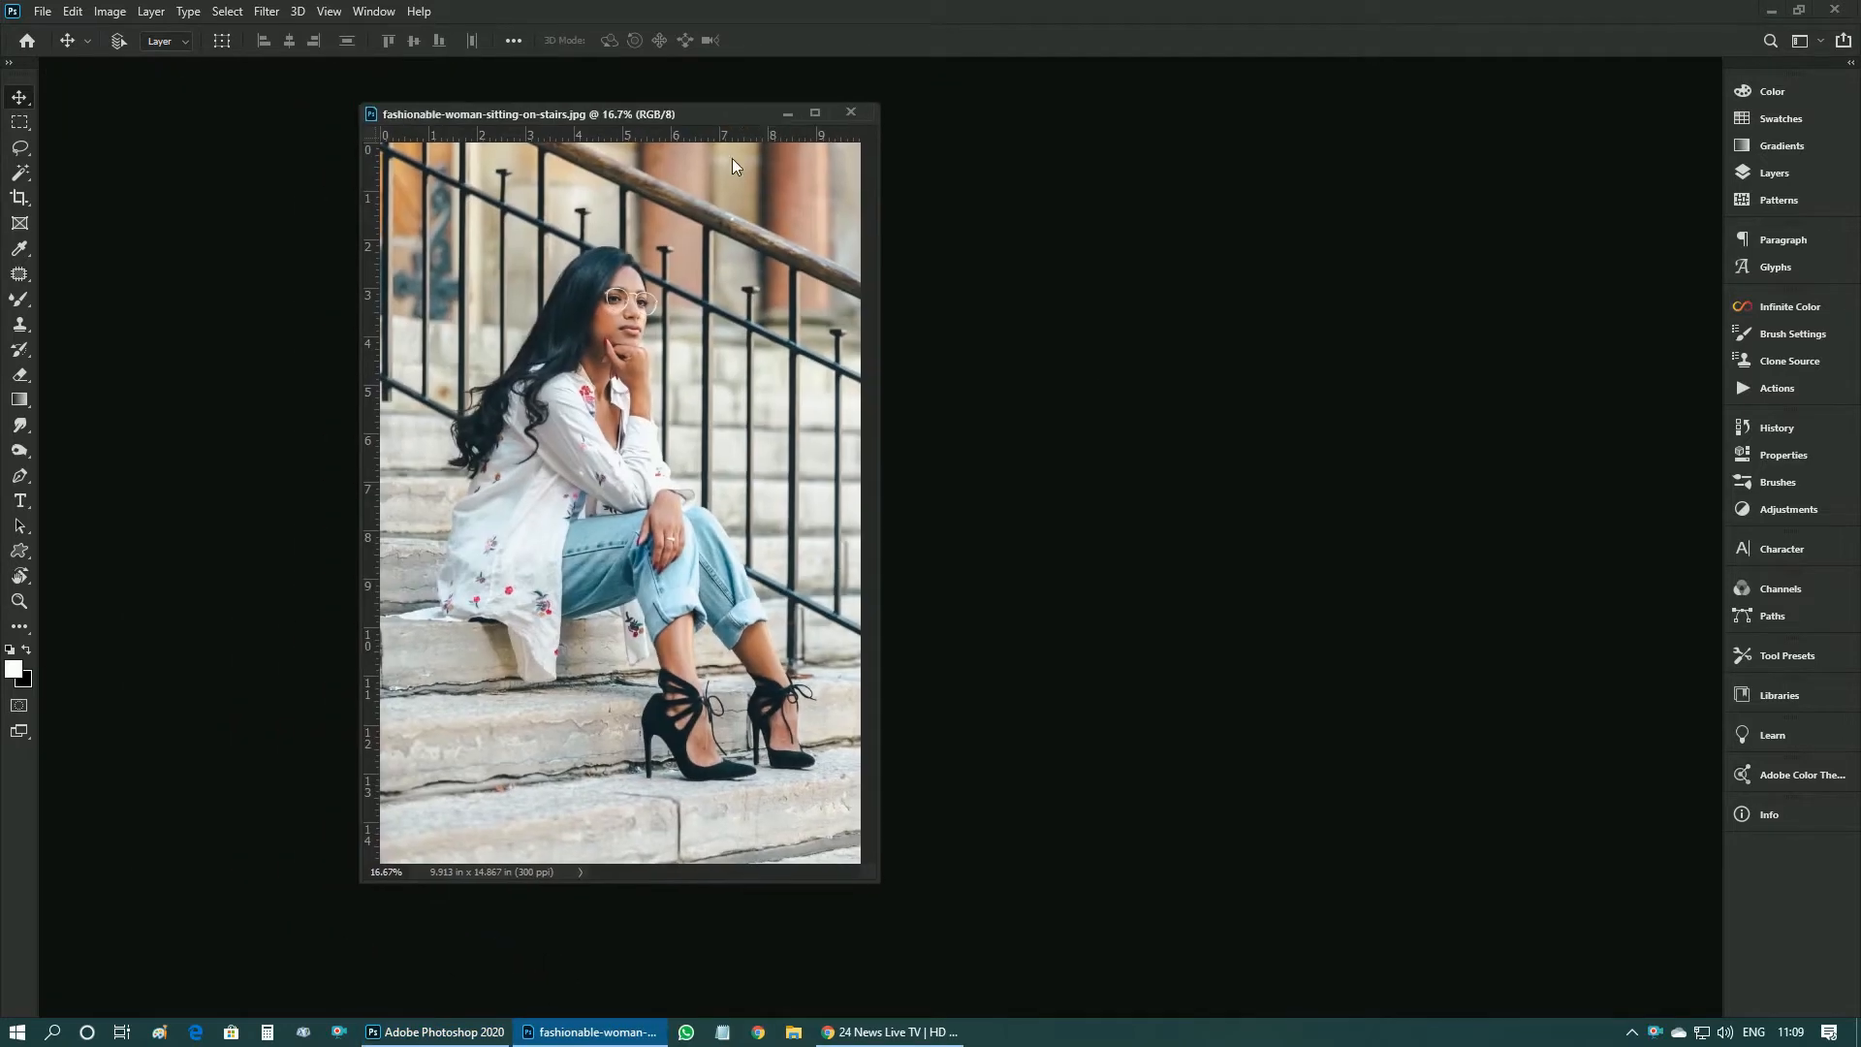
key("F7")
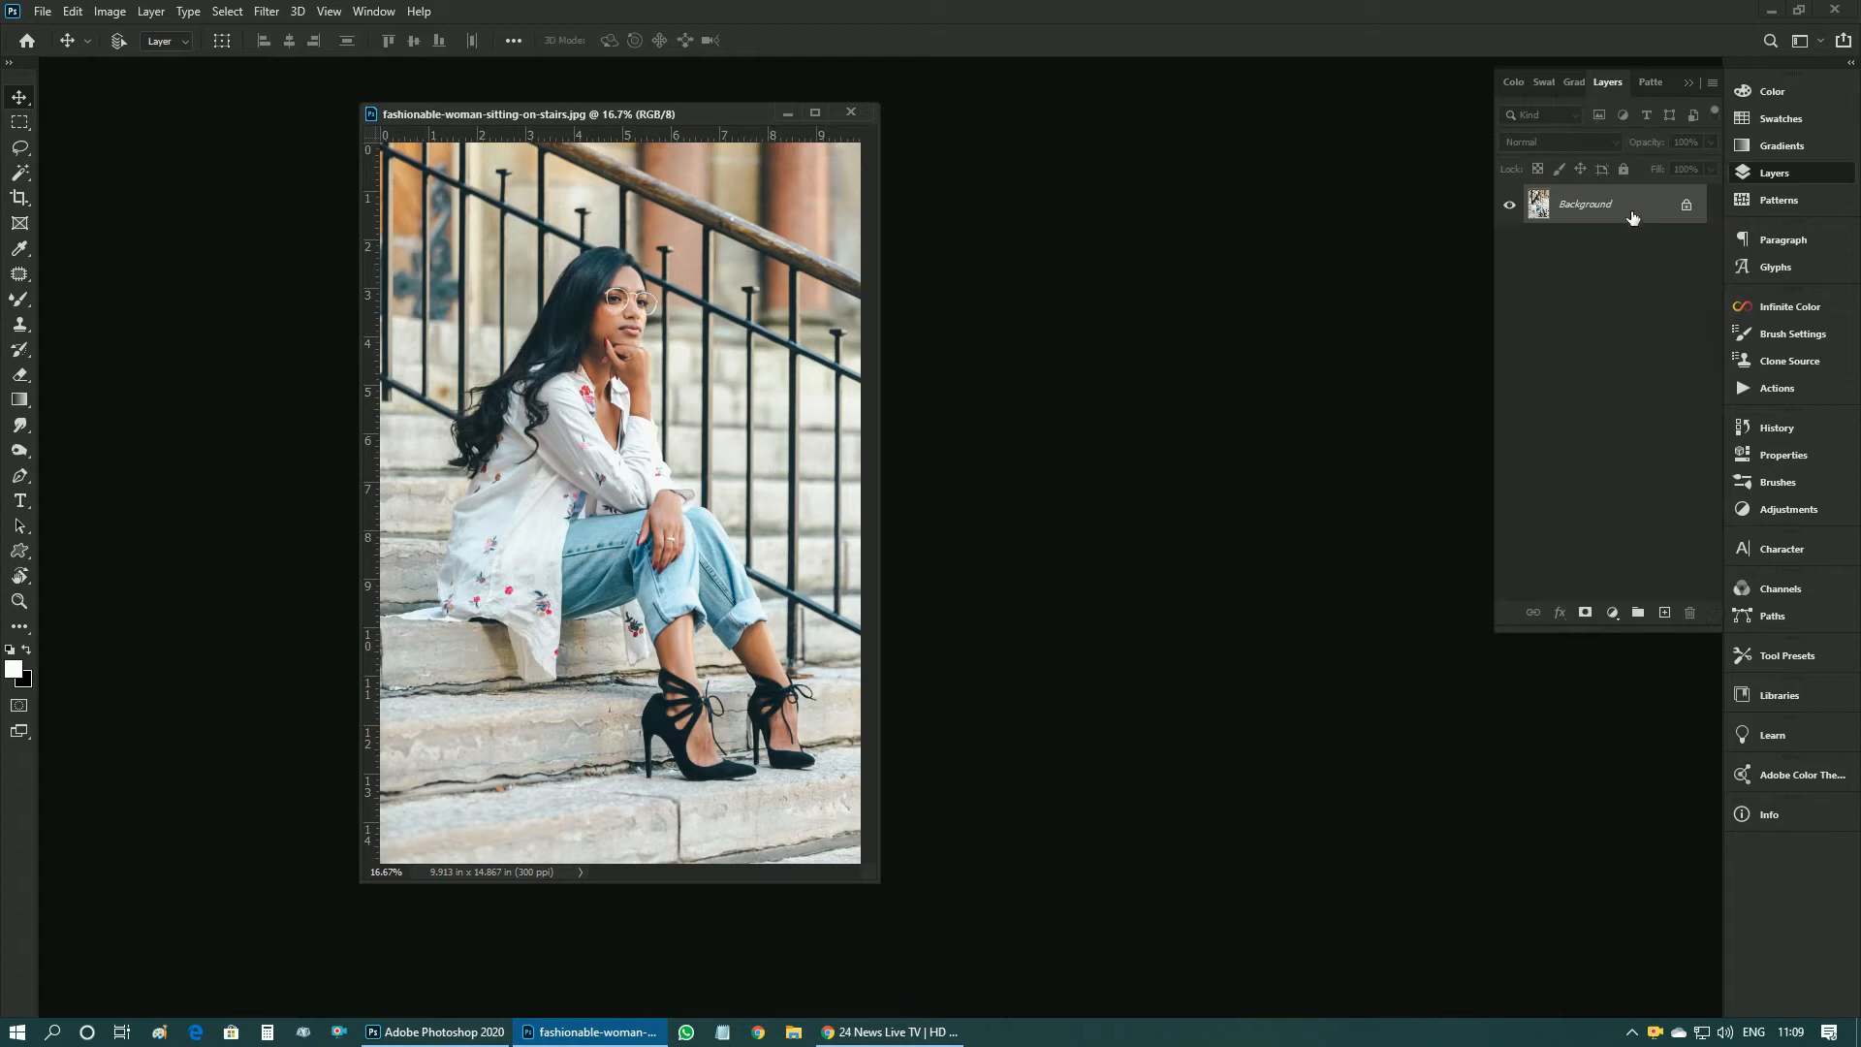
key("ctrl+j")
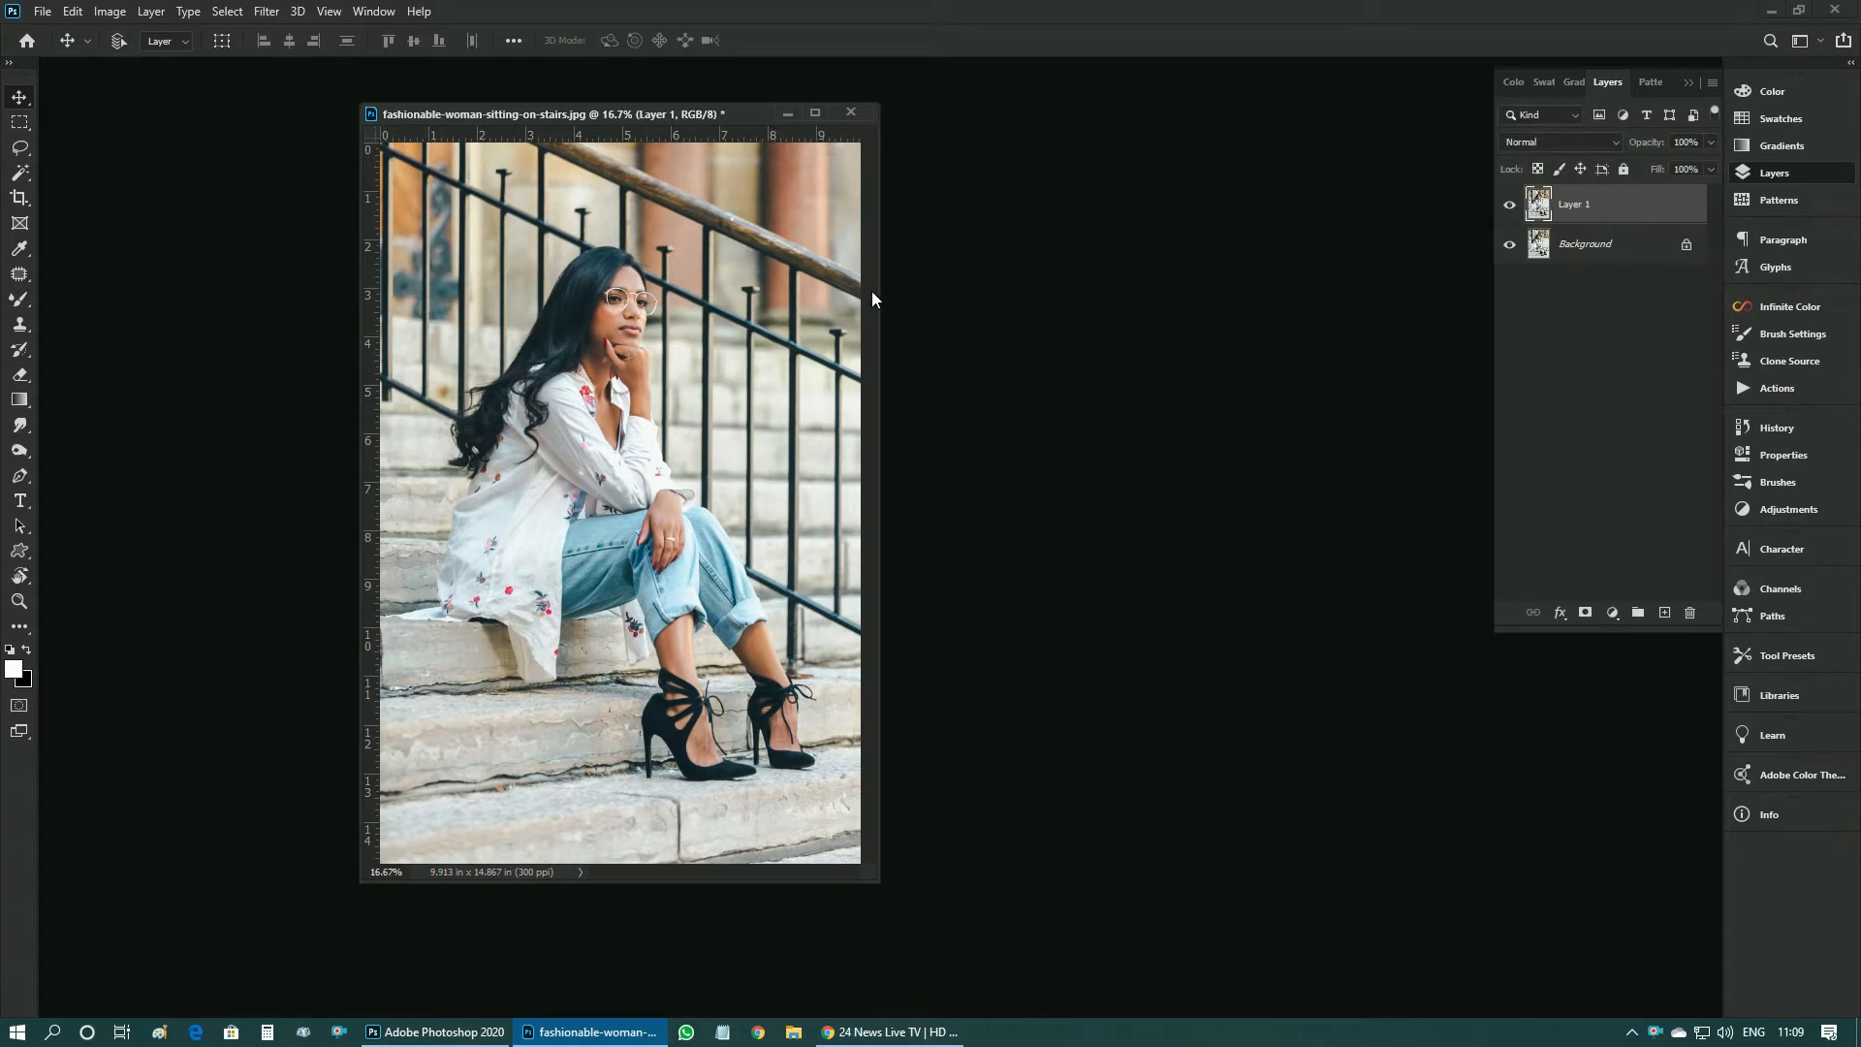
- Switch to full screen mode and open the duplicated layer in the Camera Raw filter
key("f")
key("z")
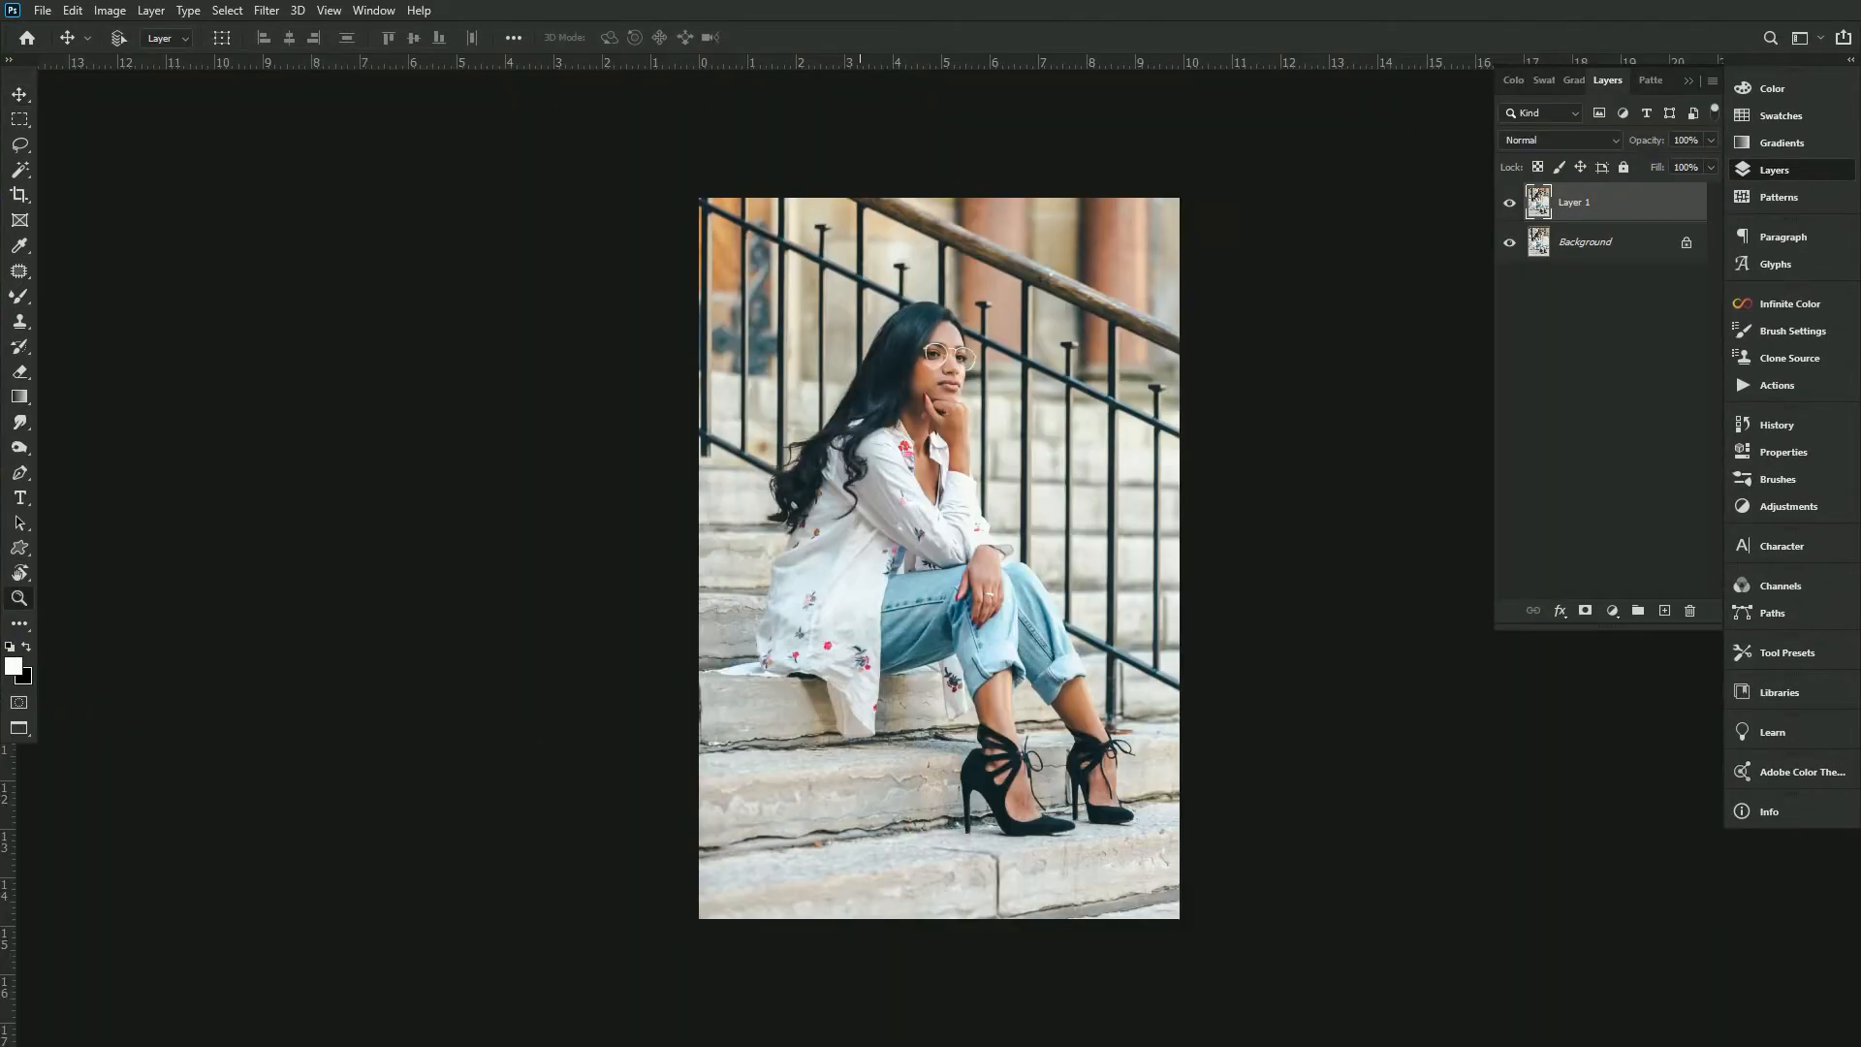
left_click(874, 411)
left_click_drag(905, 487, 865, 492)
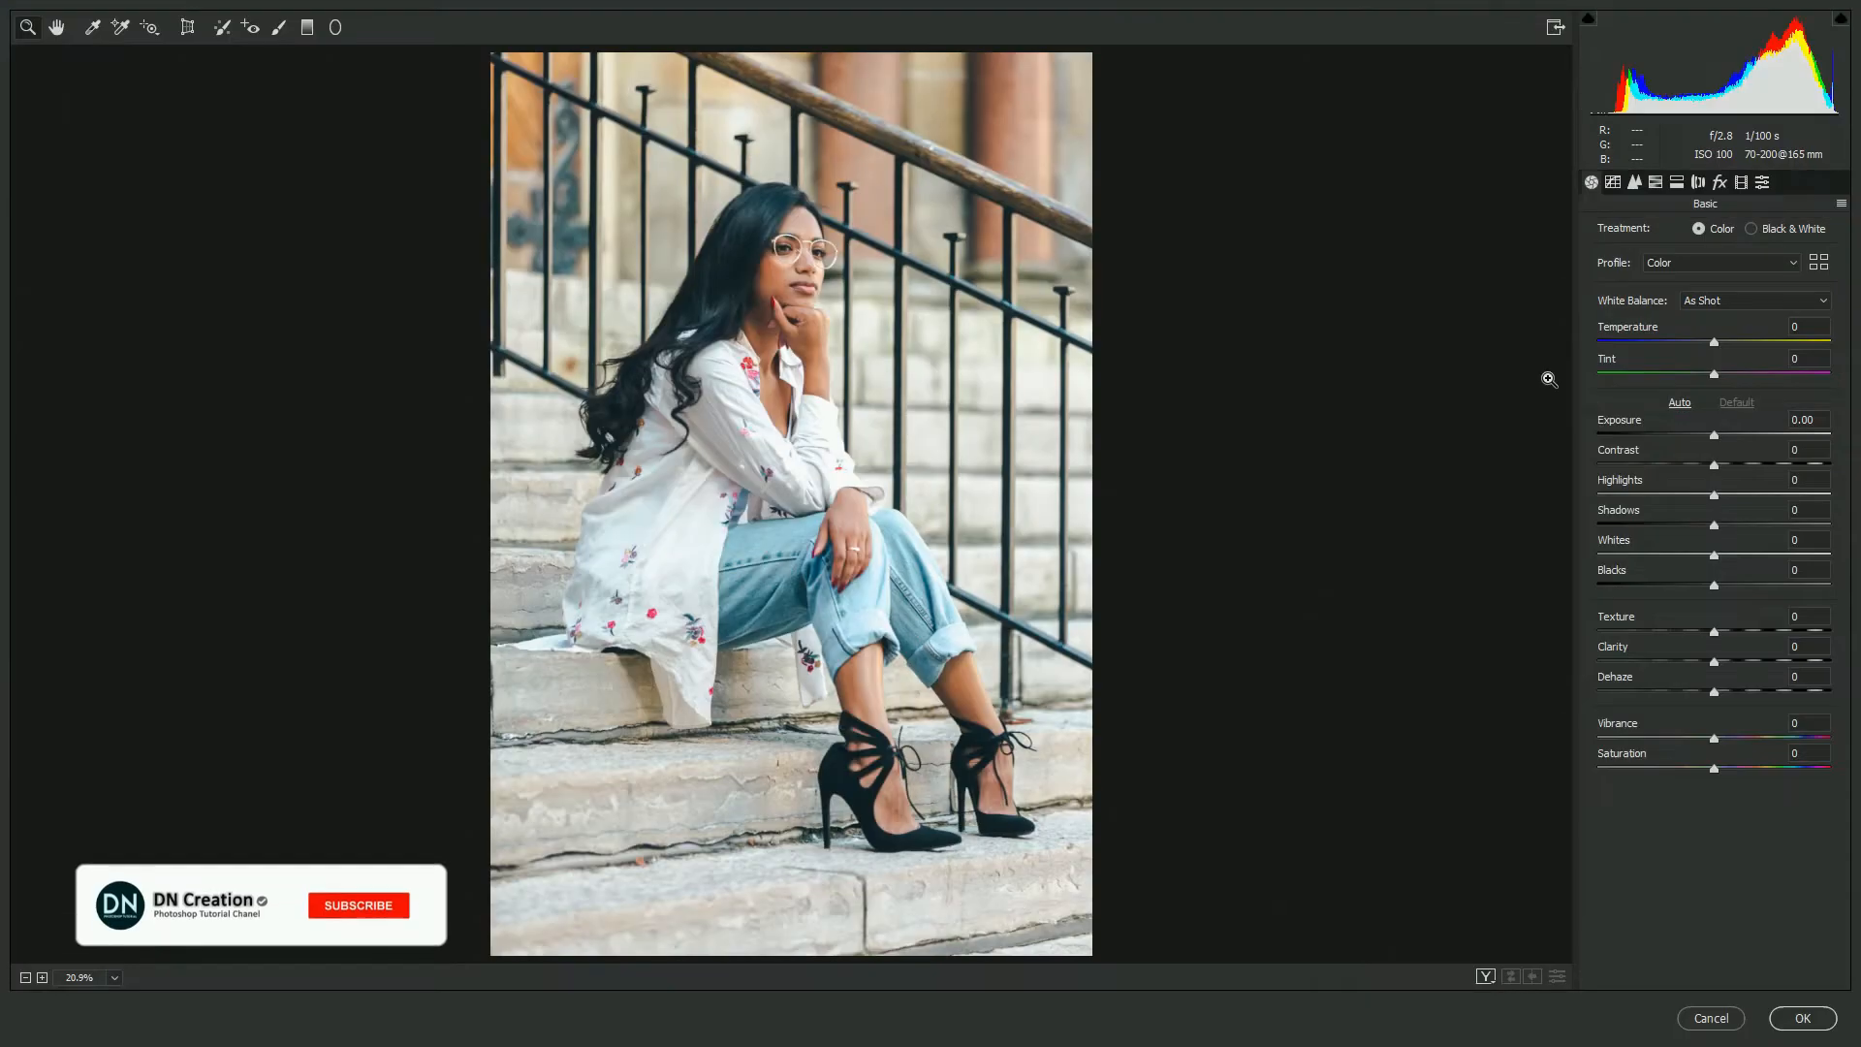
- In the Basic panel, set Exposure to +0.35, Contrast to +8, Shadows to +39 and Blacks to -54
left_click(1722, 435)
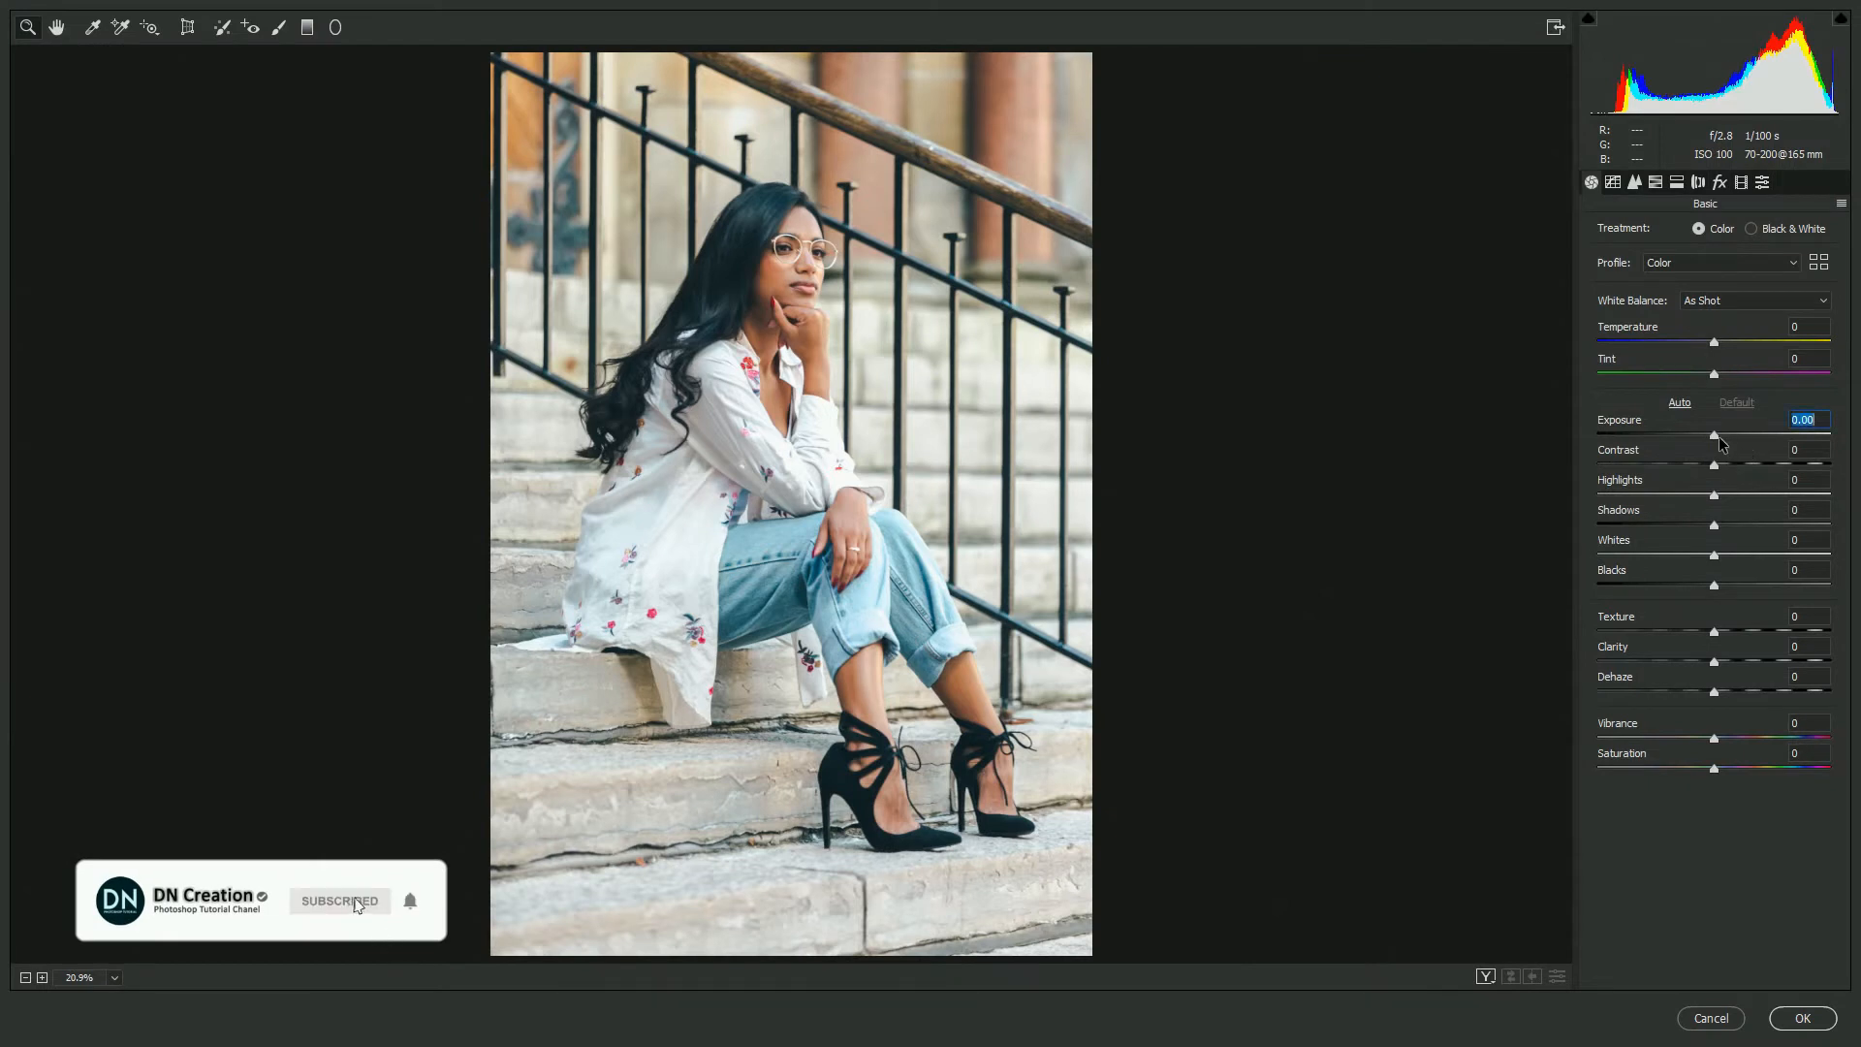
left_click(1724, 466)
left_click(1759, 525)
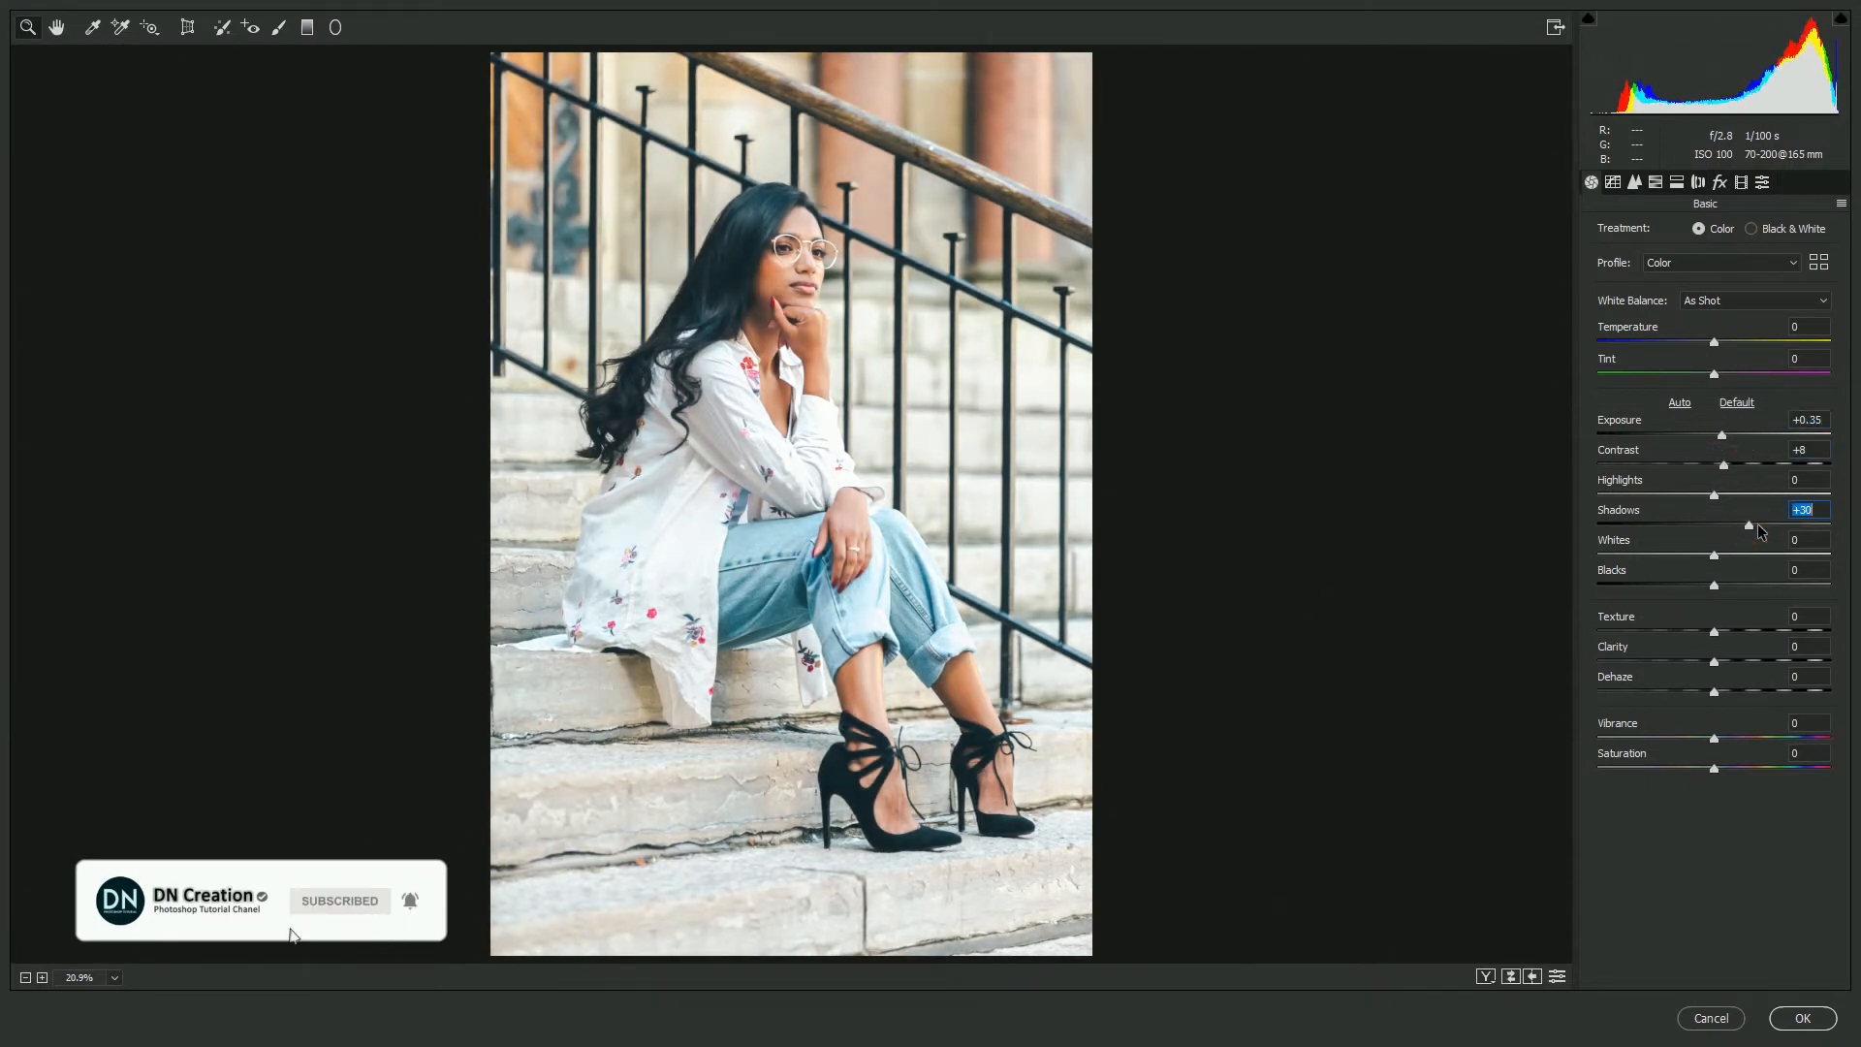
left_click(1651, 584)
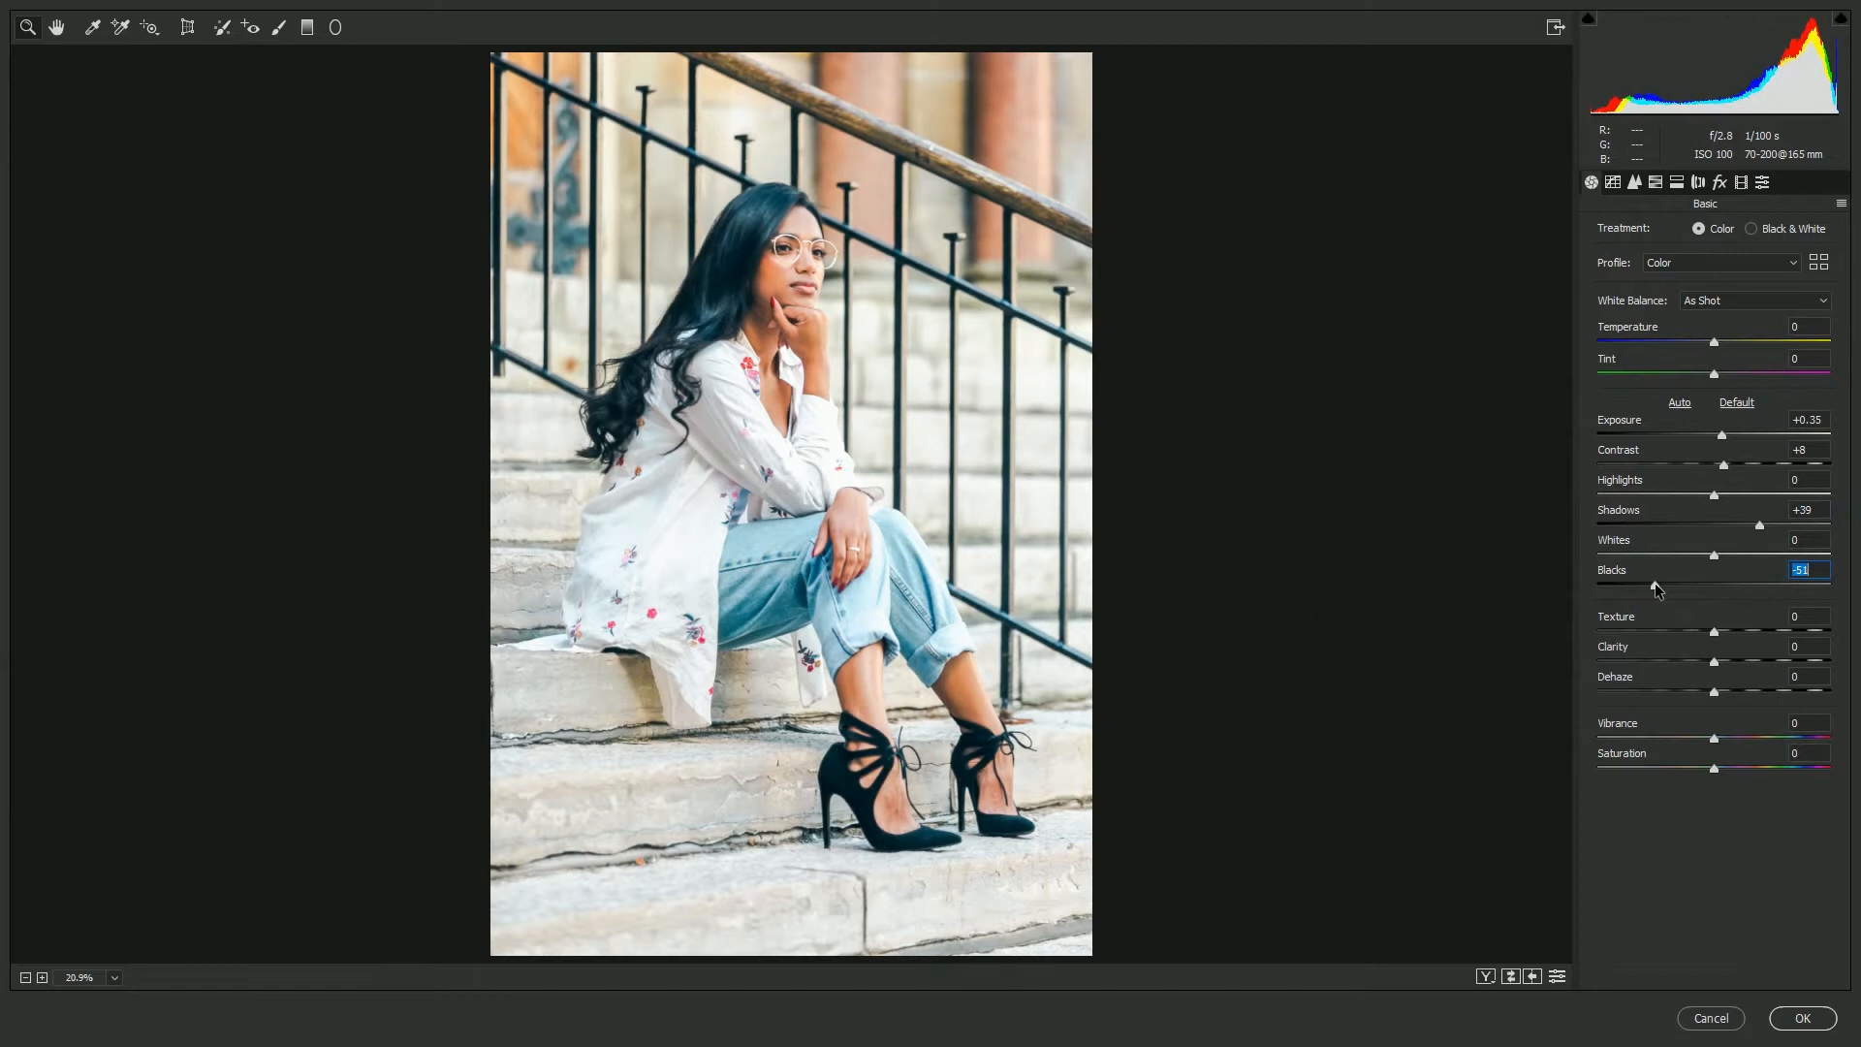
- Set Whites to -22, Texture +38, Clarity +11, Dehaze +13, Vibrance +15 and Saturation +23
left_click_drag(1713, 555, 1689, 556)
left_click_drag(1714, 631, 1738, 769)
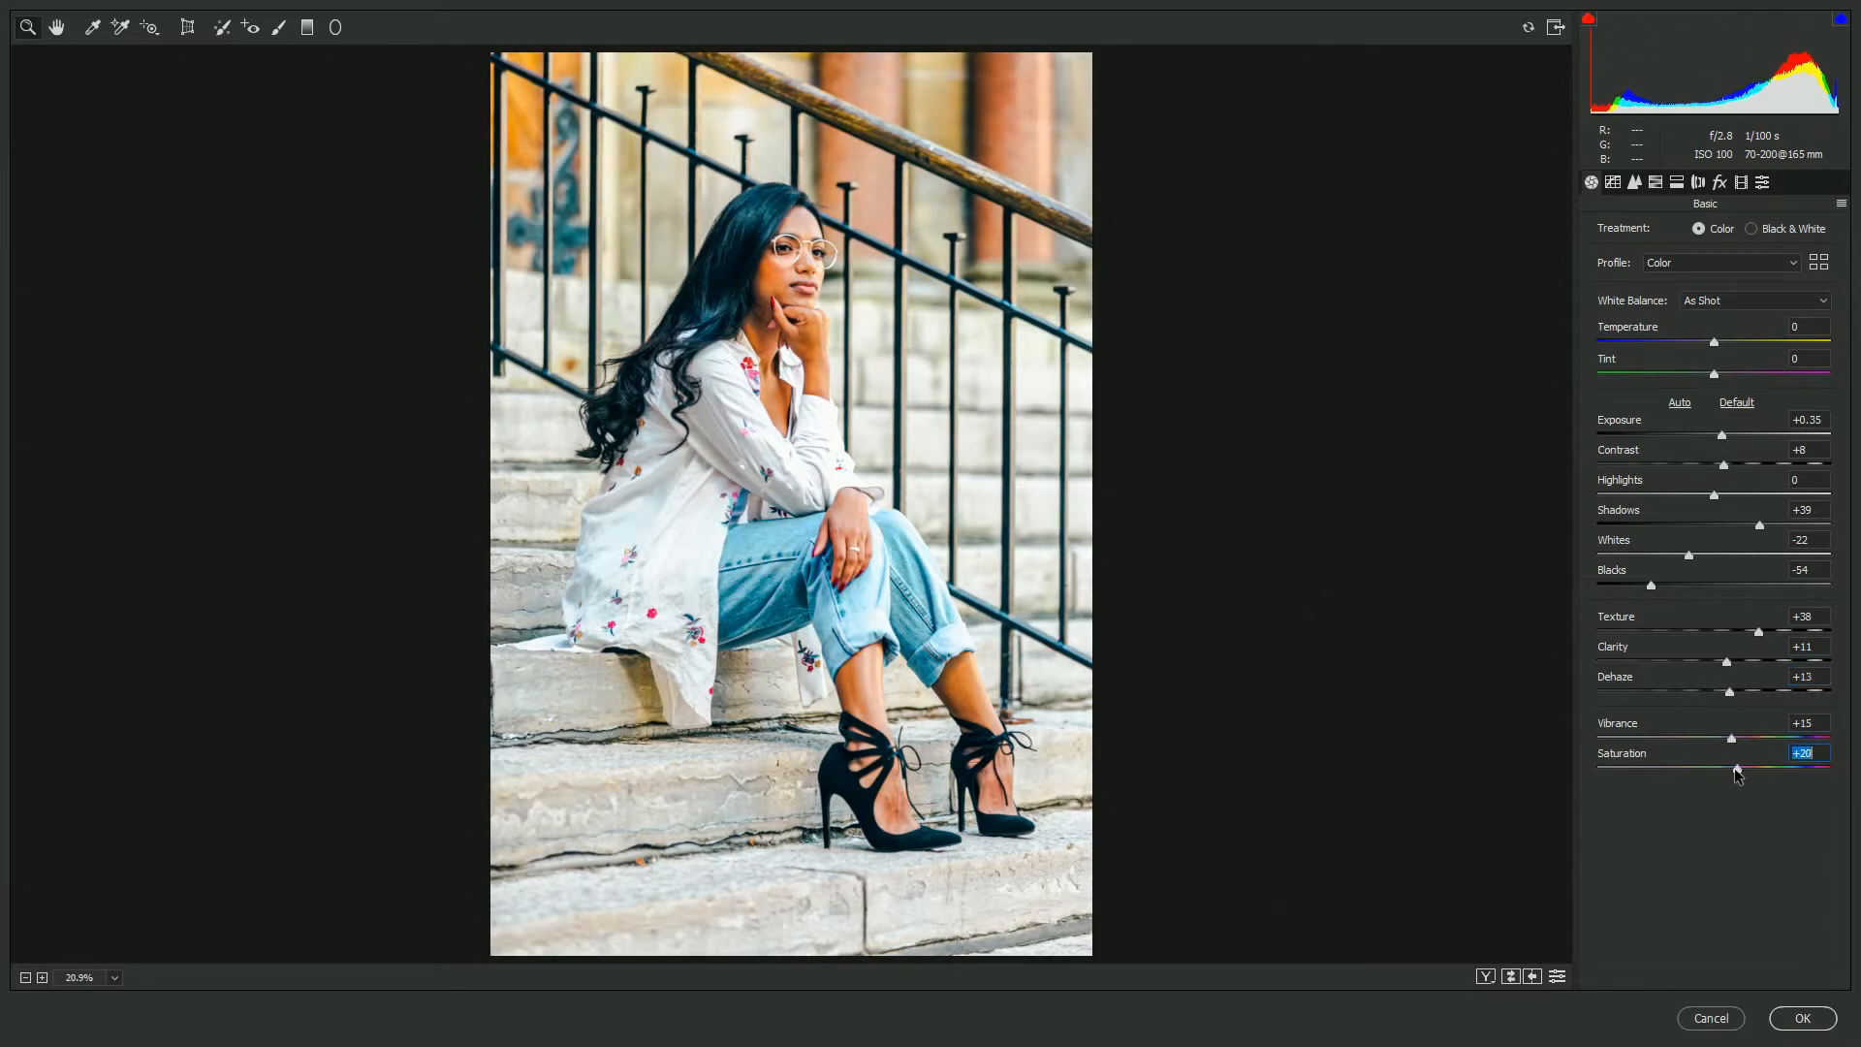
- In HSL Saturation, set Oranges to -25, Yellows +9, Blues +63 and Purples +13
left_click(1659, 182)
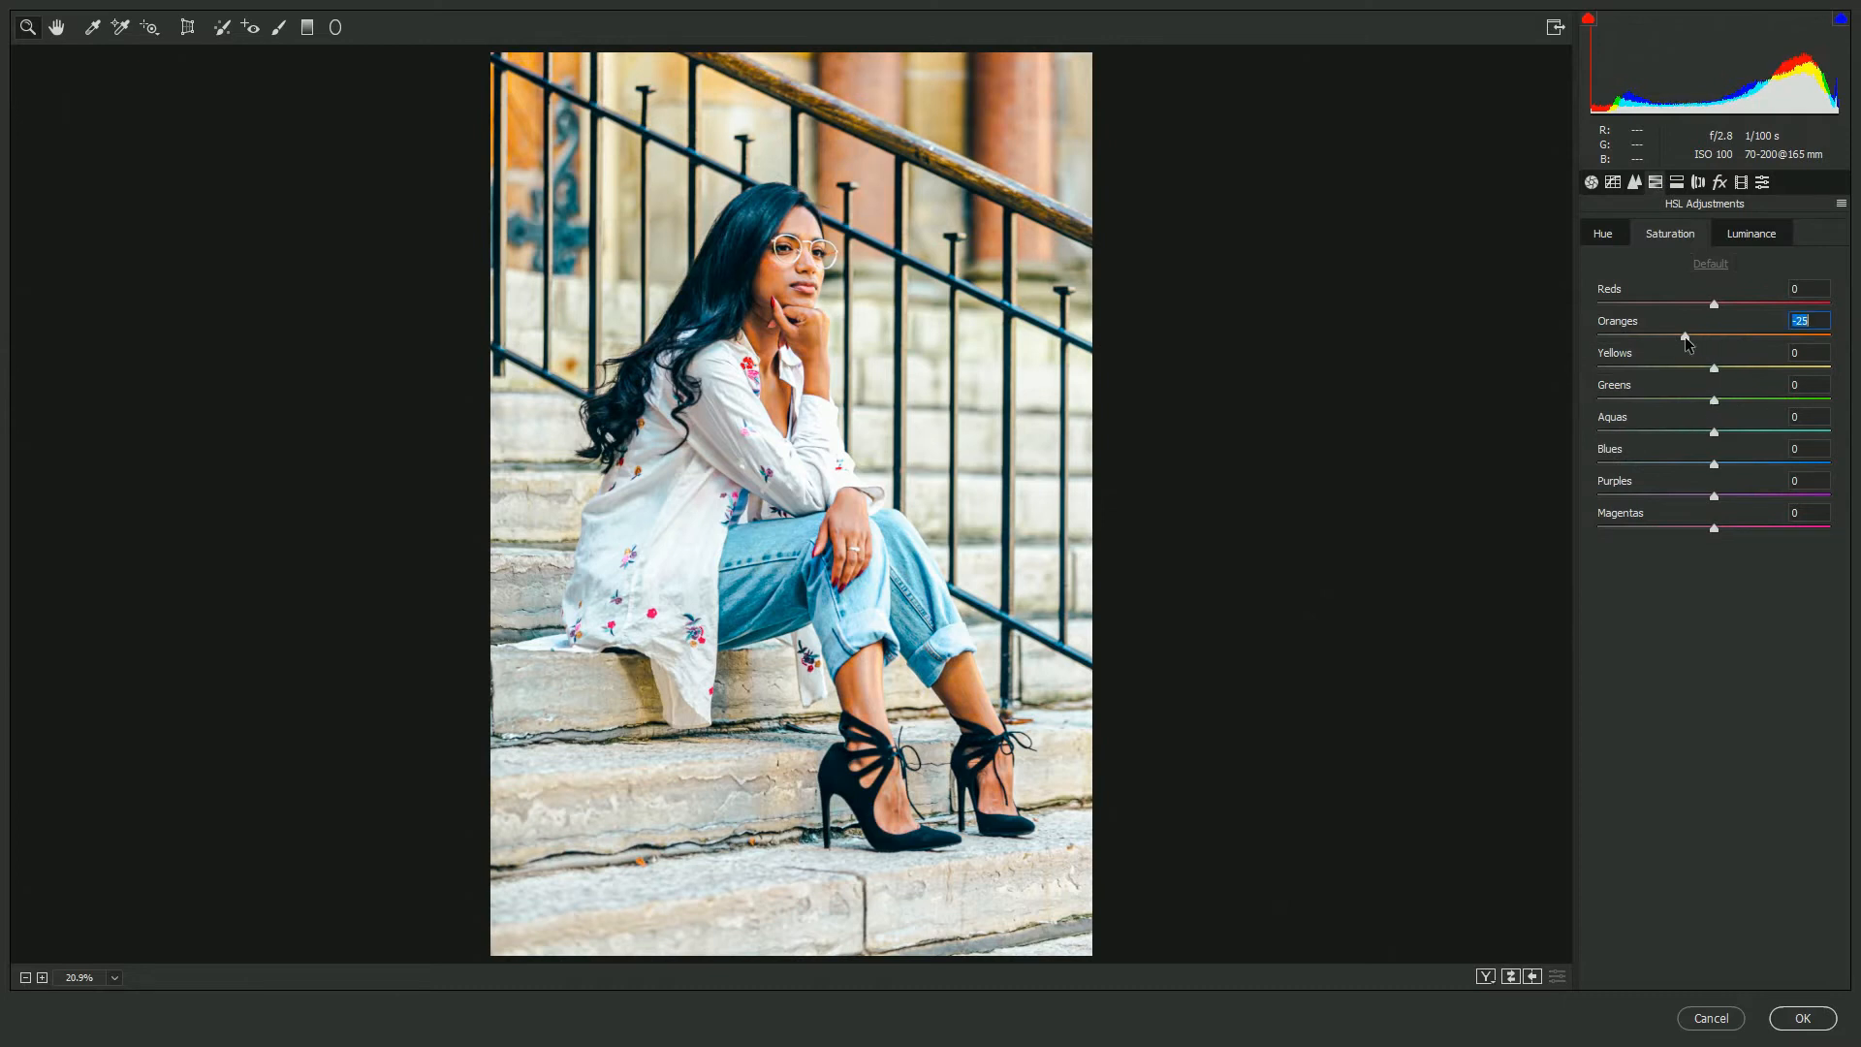
left_click_drag(1714, 368, 1727, 369)
mouse_move(1714, 463)
left_mouse_down()
mouse_move(1788, 464)
mouse_move(1729, 496)
left_mouse_up()
key("Tab")
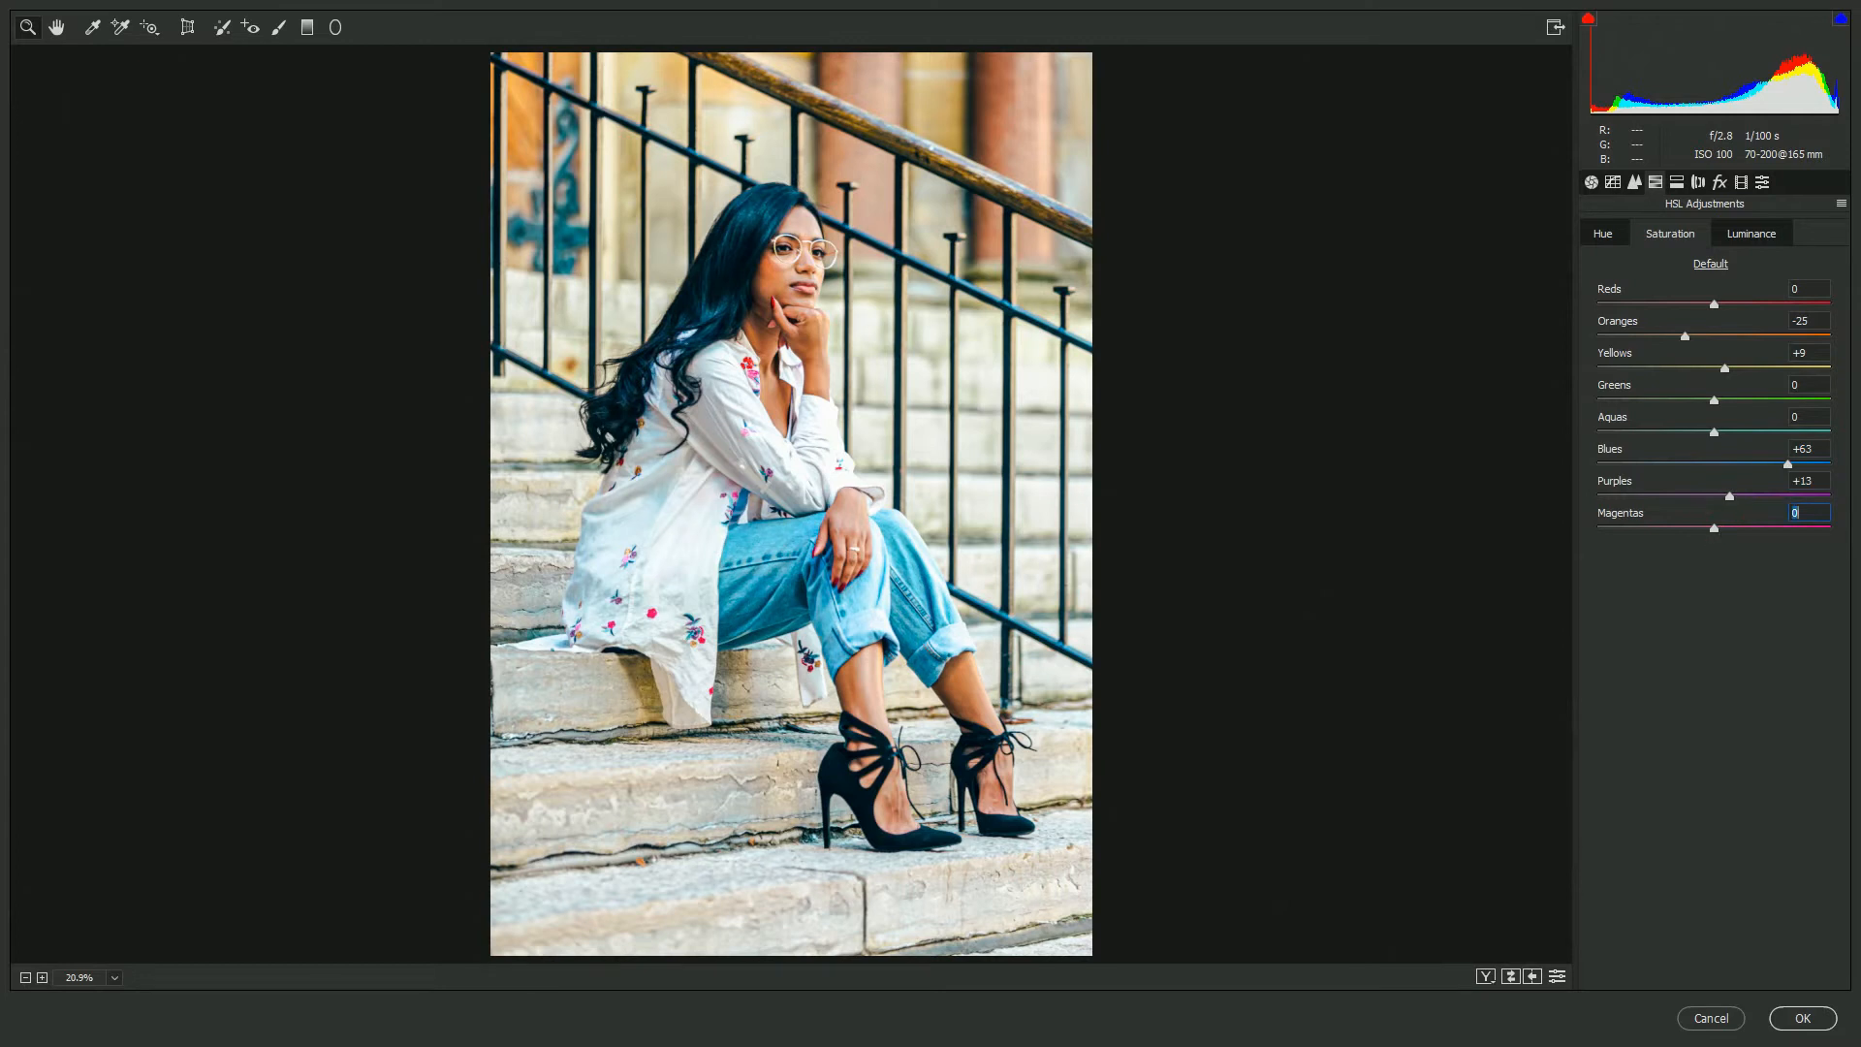
- In HSL Luminance, set Oranges to +23, Aquas to -11 and Blues to -13
left_click(1742, 236)
left_click_drag(1678, 464, 1702, 432)
left_click_drag(1716, 336, 1741, 334)
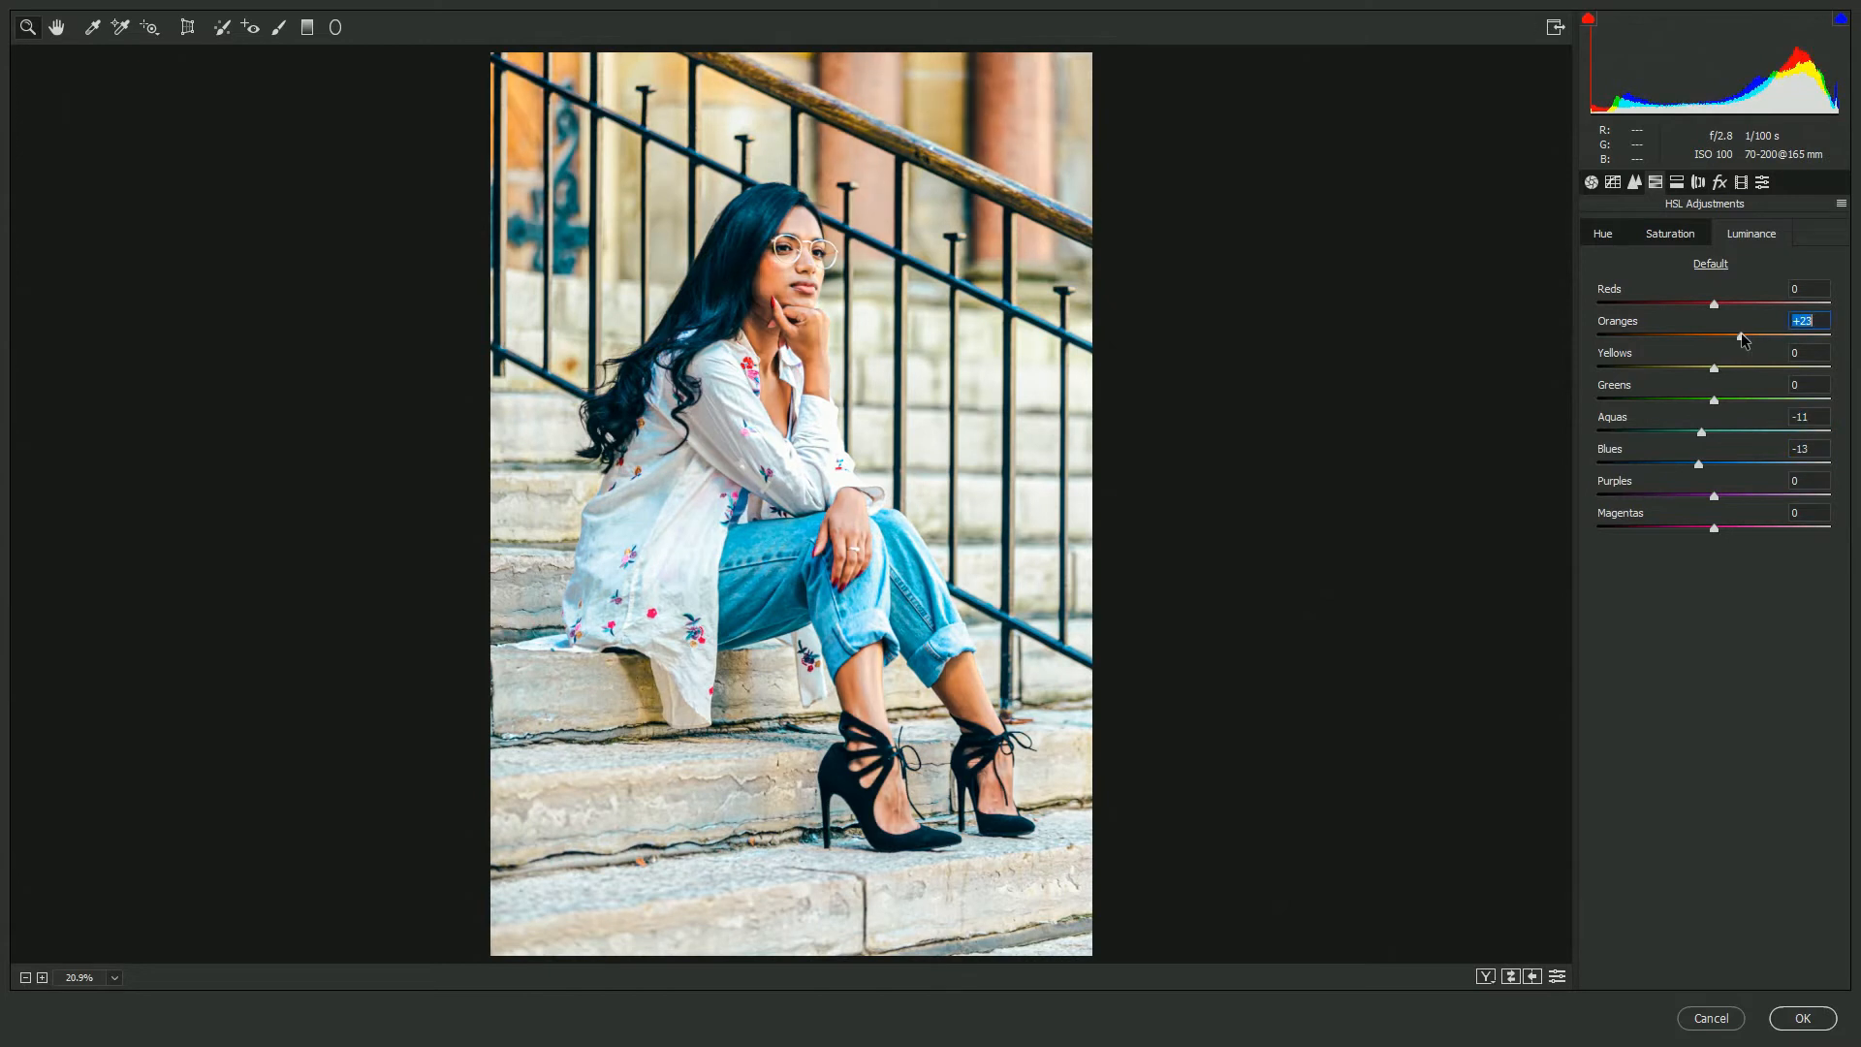
- Add a Highlight Priority post-crop vignette with Amount -53, Midpoint 33, Roundness -4 and Feather 68
left_click(1722, 184)
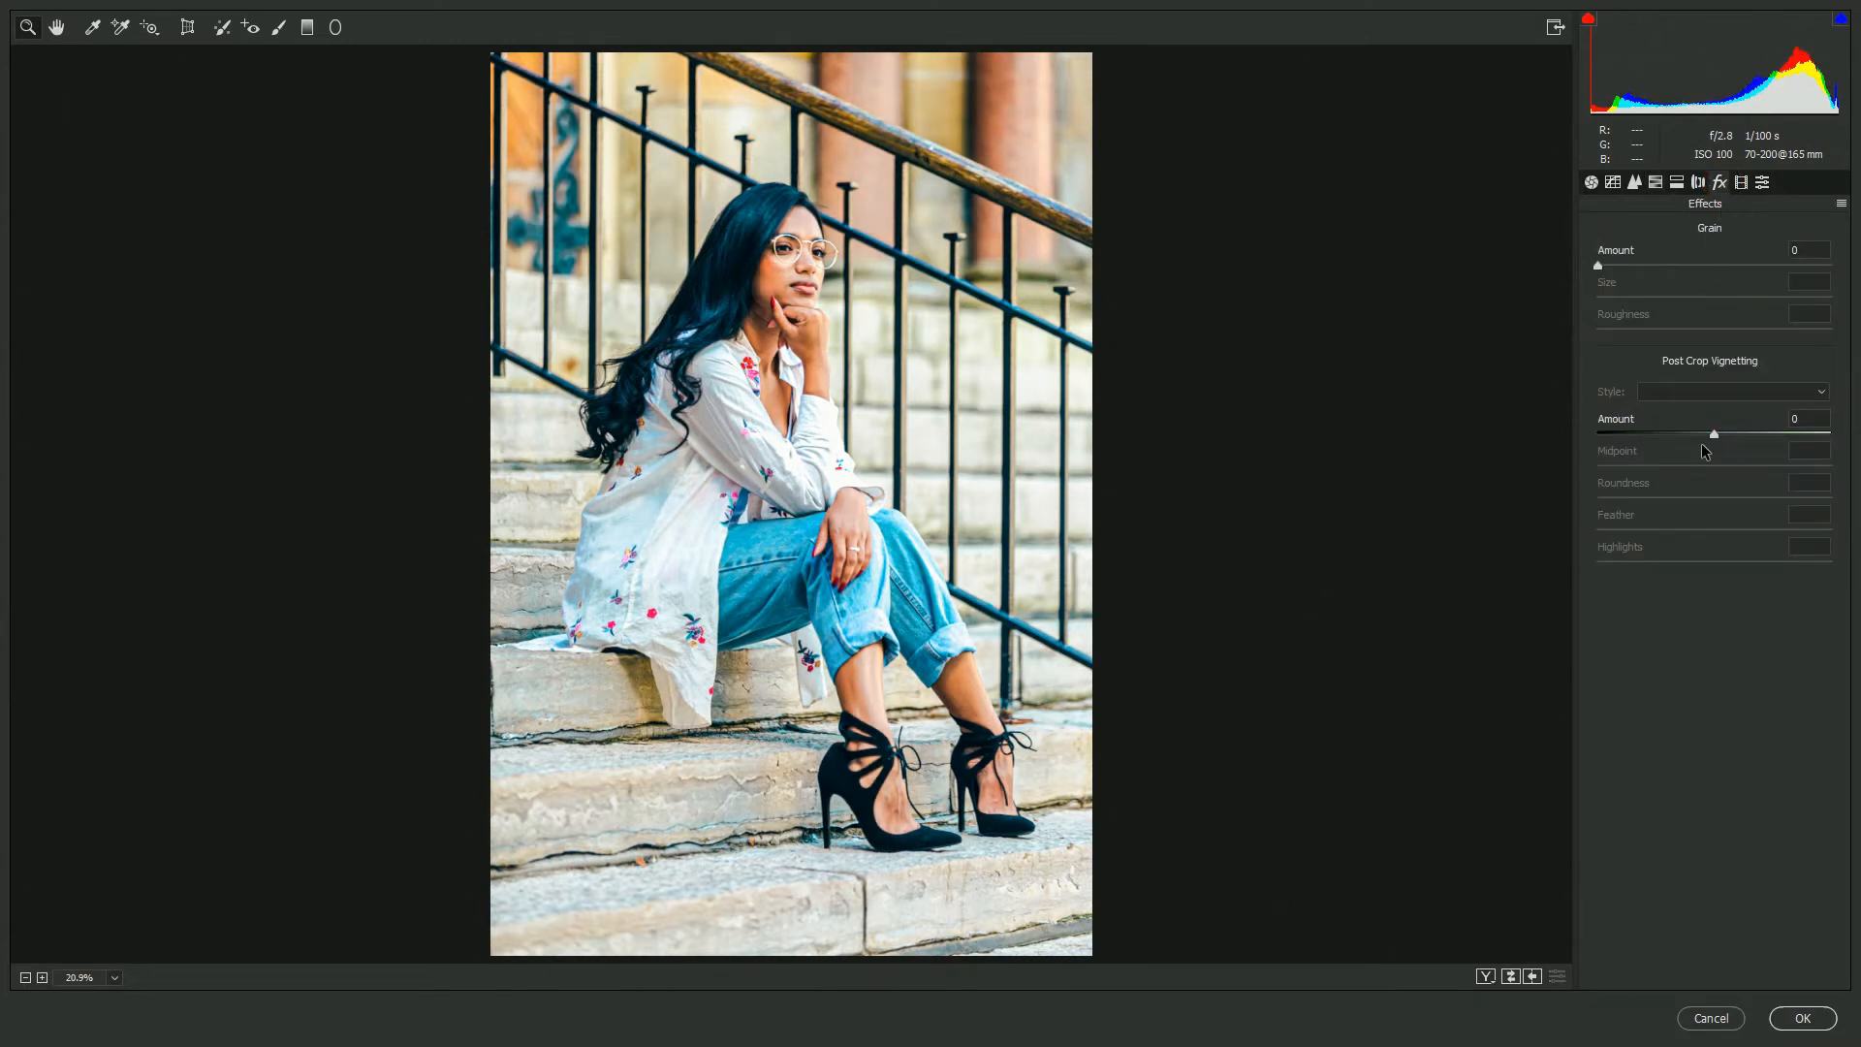
left_click_drag(1704, 436, 1758, 530)
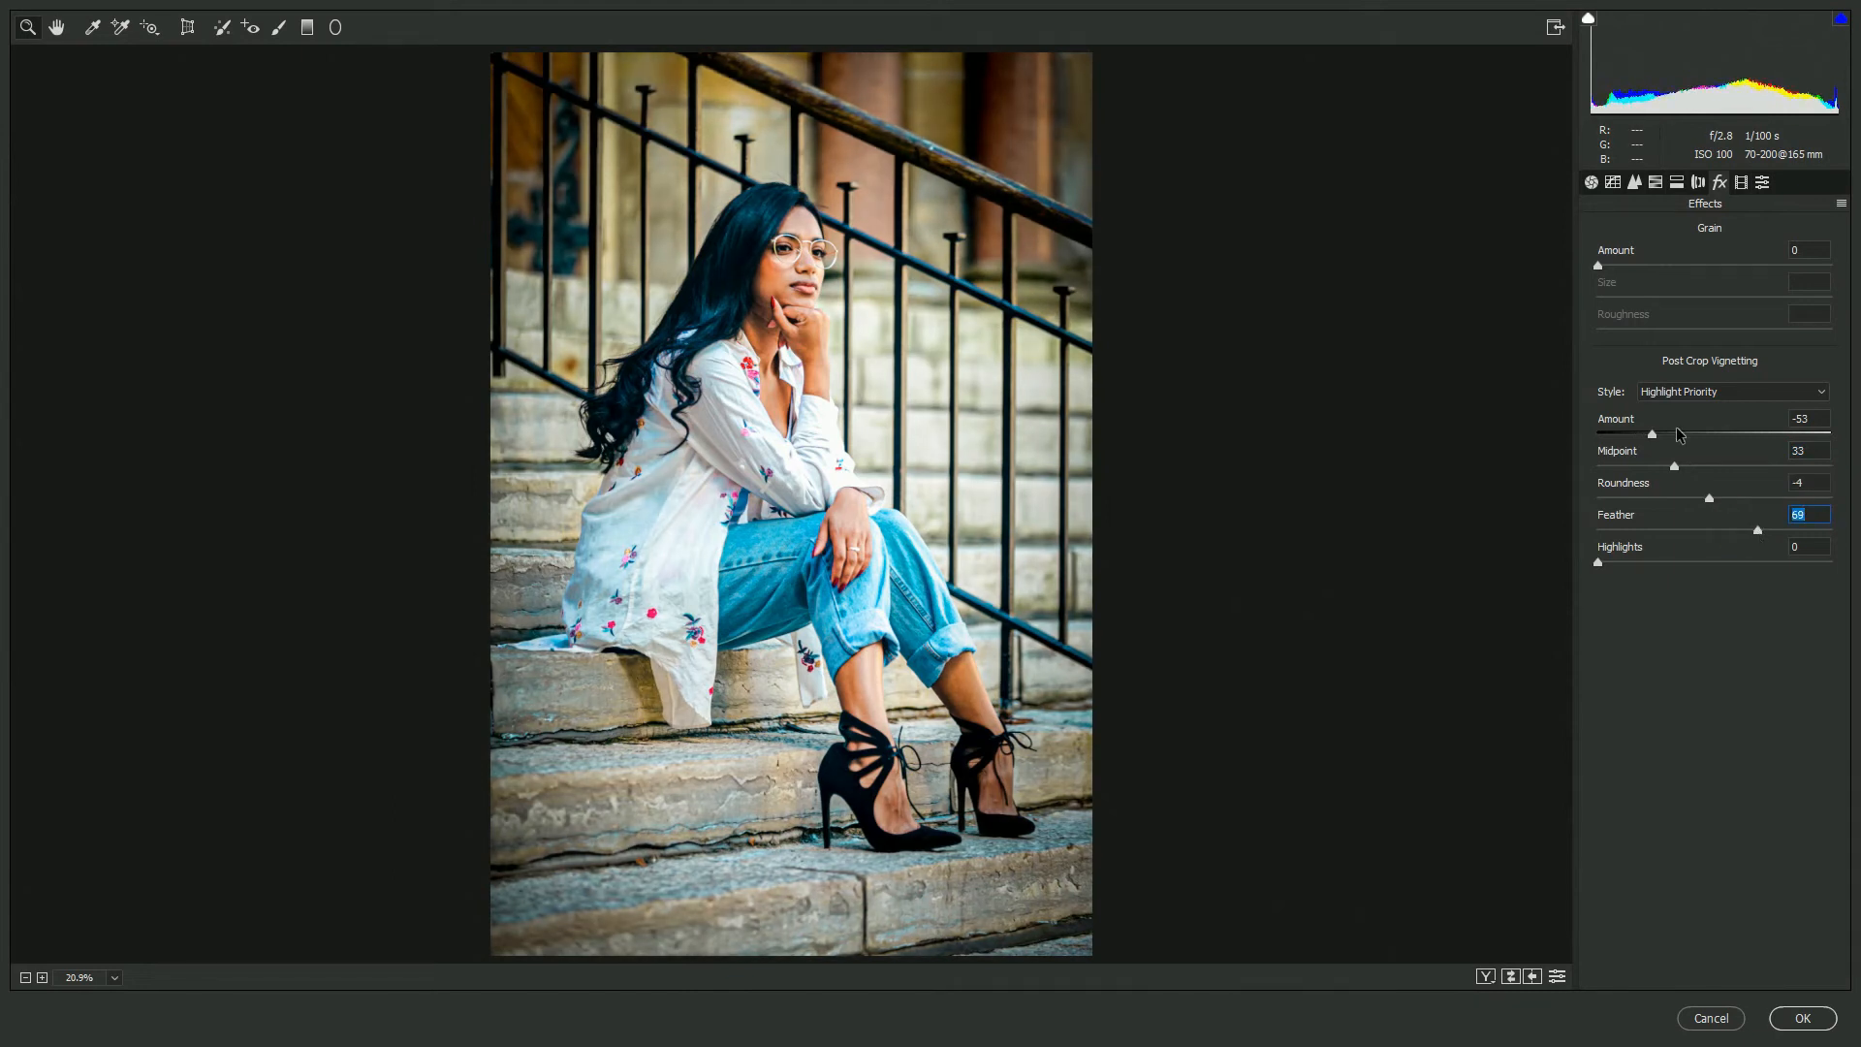
- In HSL Hue, set Aquas to +23 and Blues to -24
left_click(1656, 182)
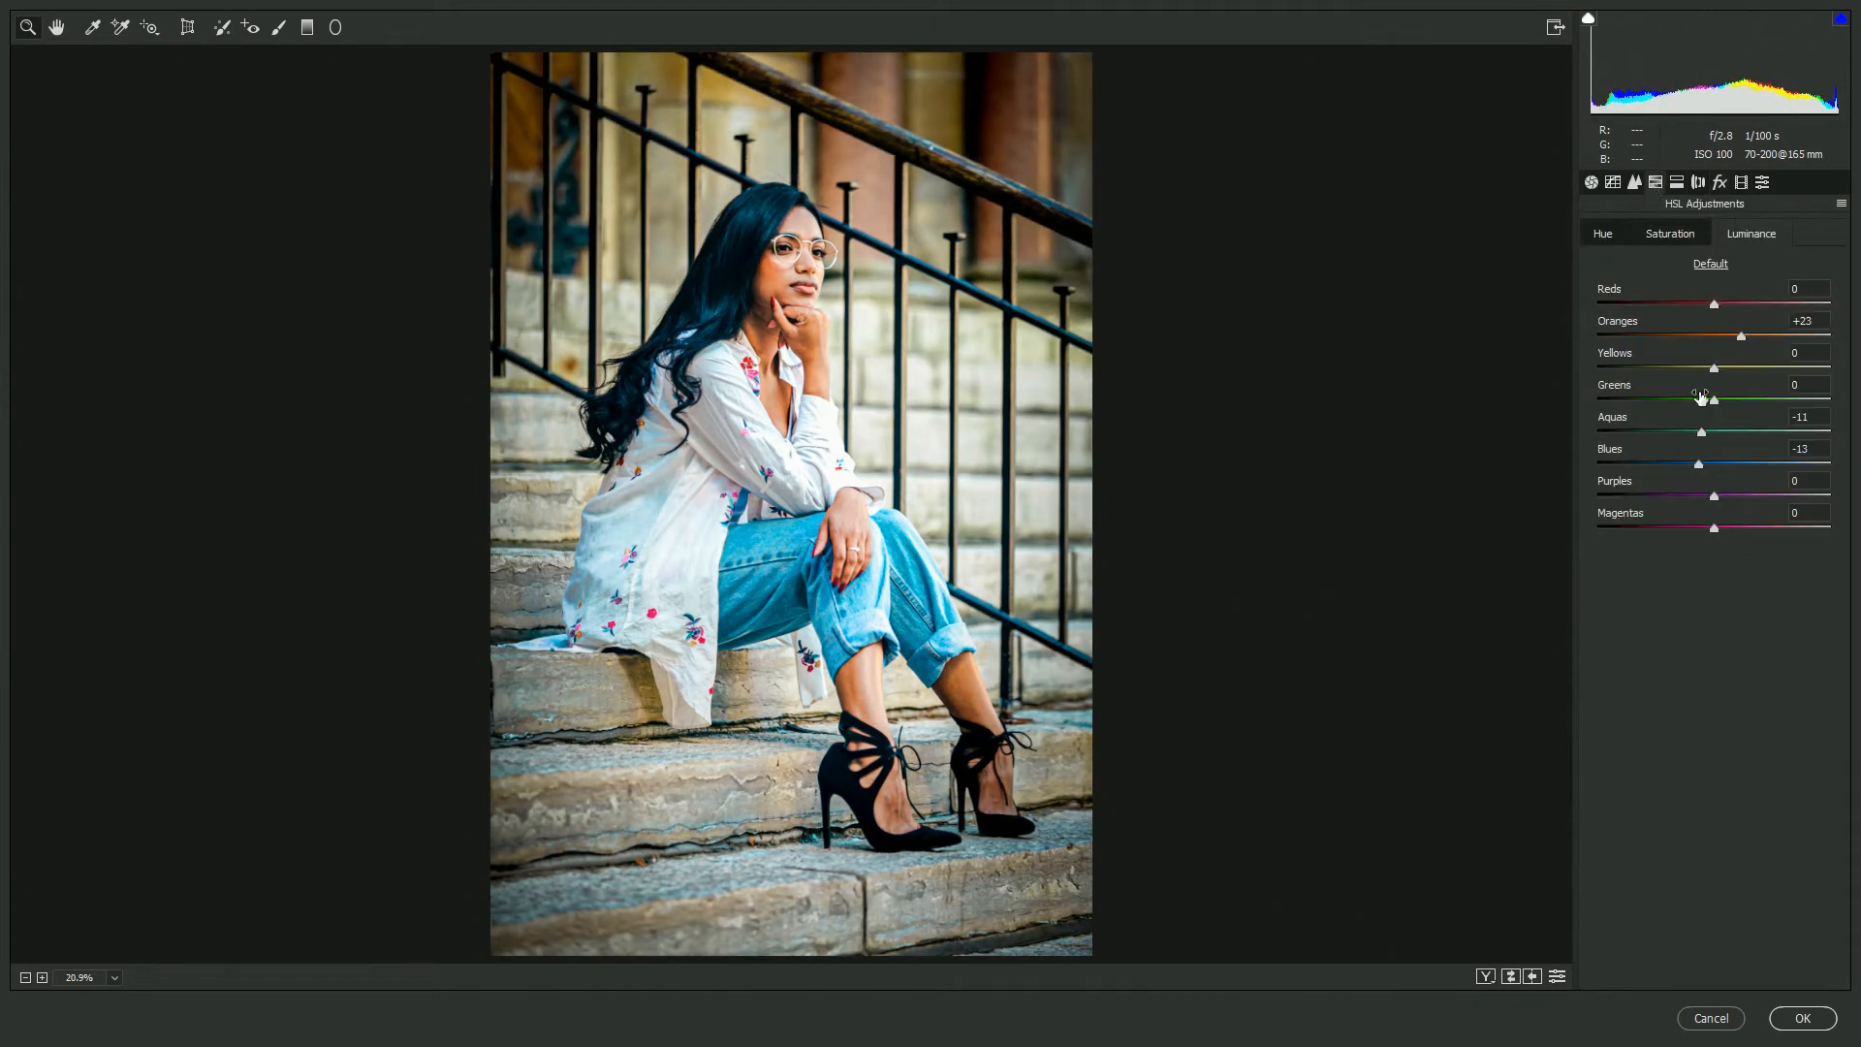
left_click(1601, 237)
left_click_drag(1714, 431, 1688, 465)
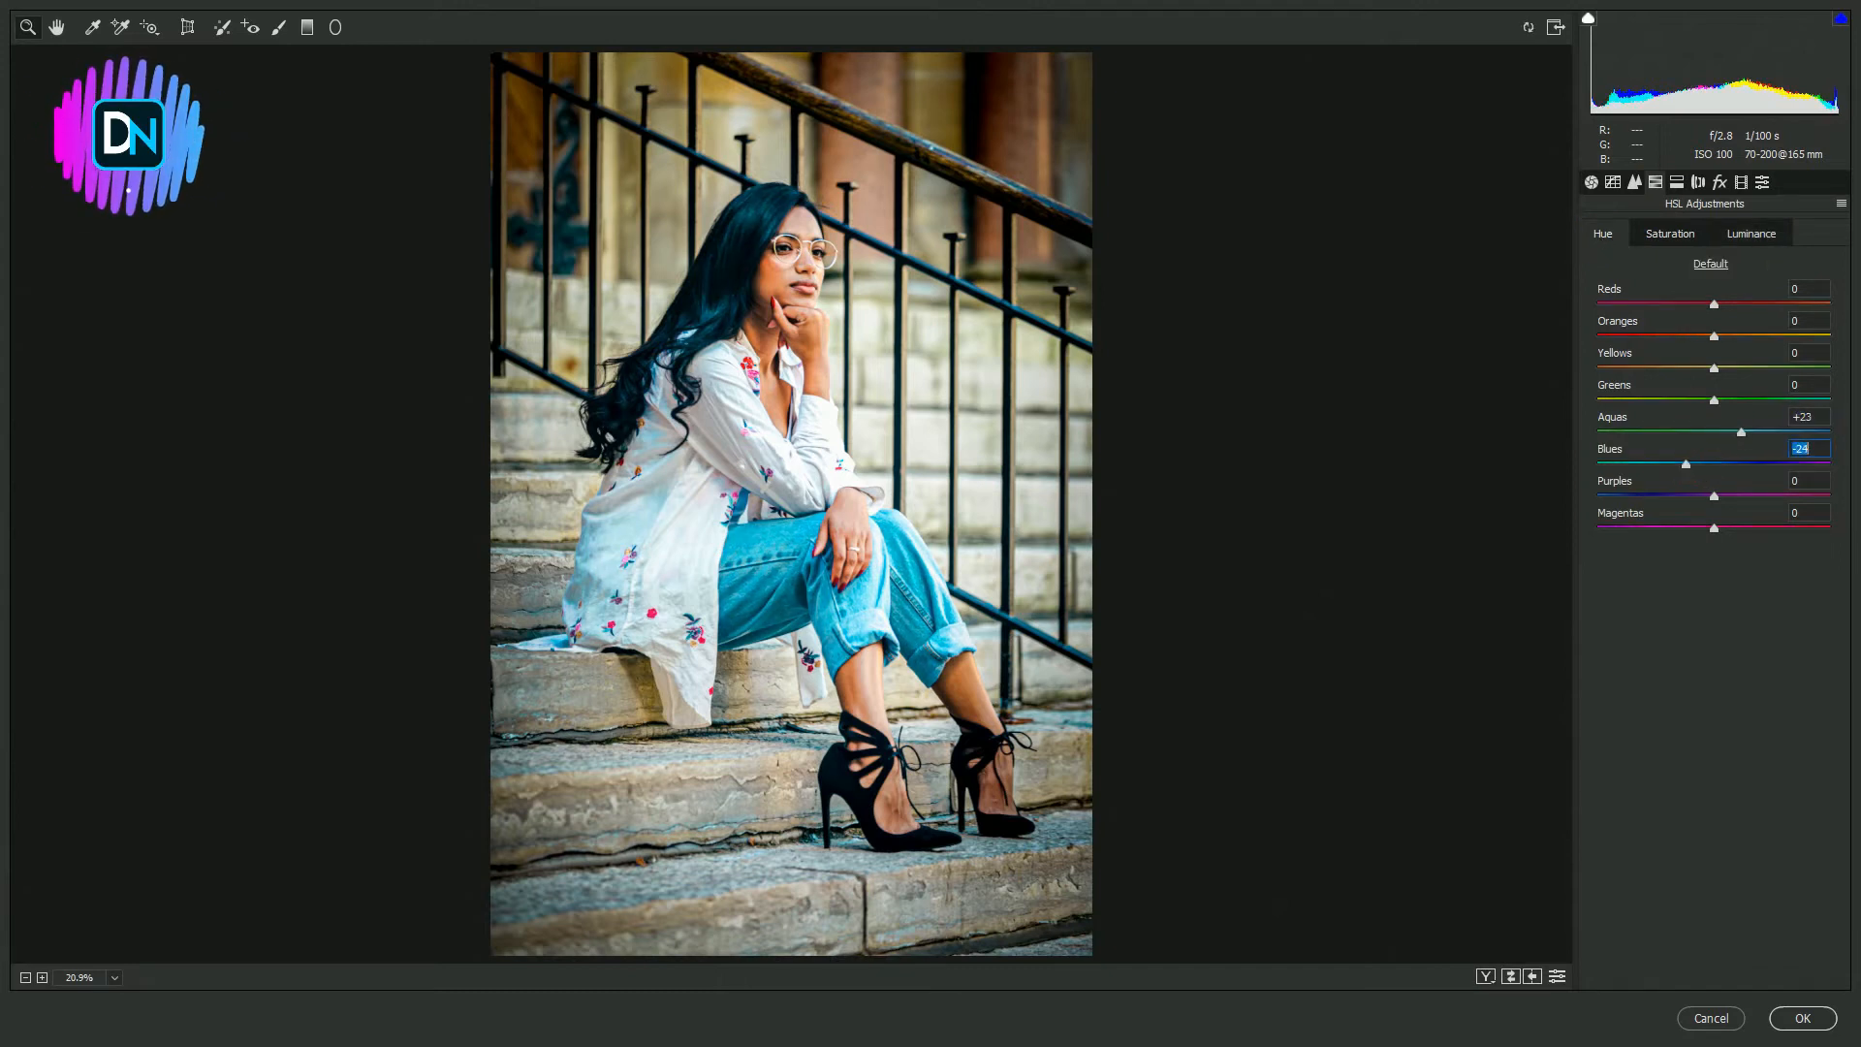
- In the Basic panel, set white balance Temperature to -19 and Tint to +12
left_click(1590, 182)
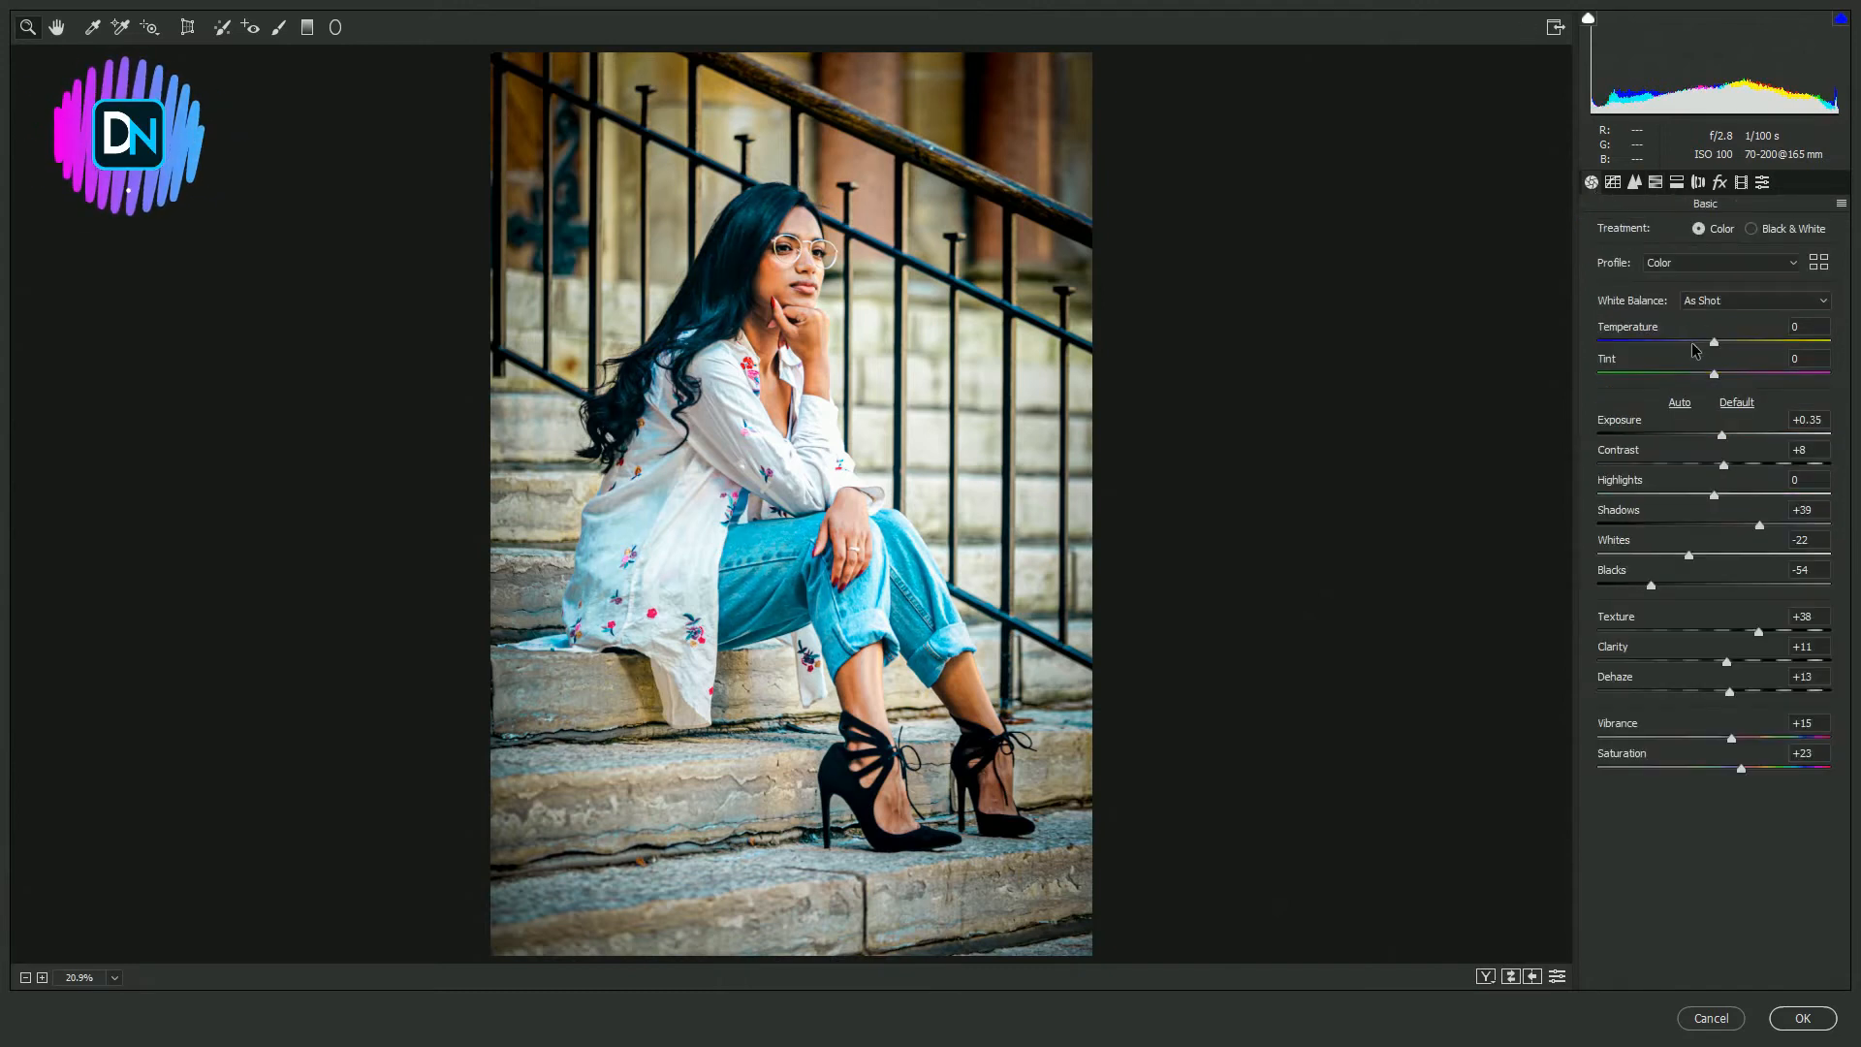
left_click_drag(1714, 342, 1698, 343)
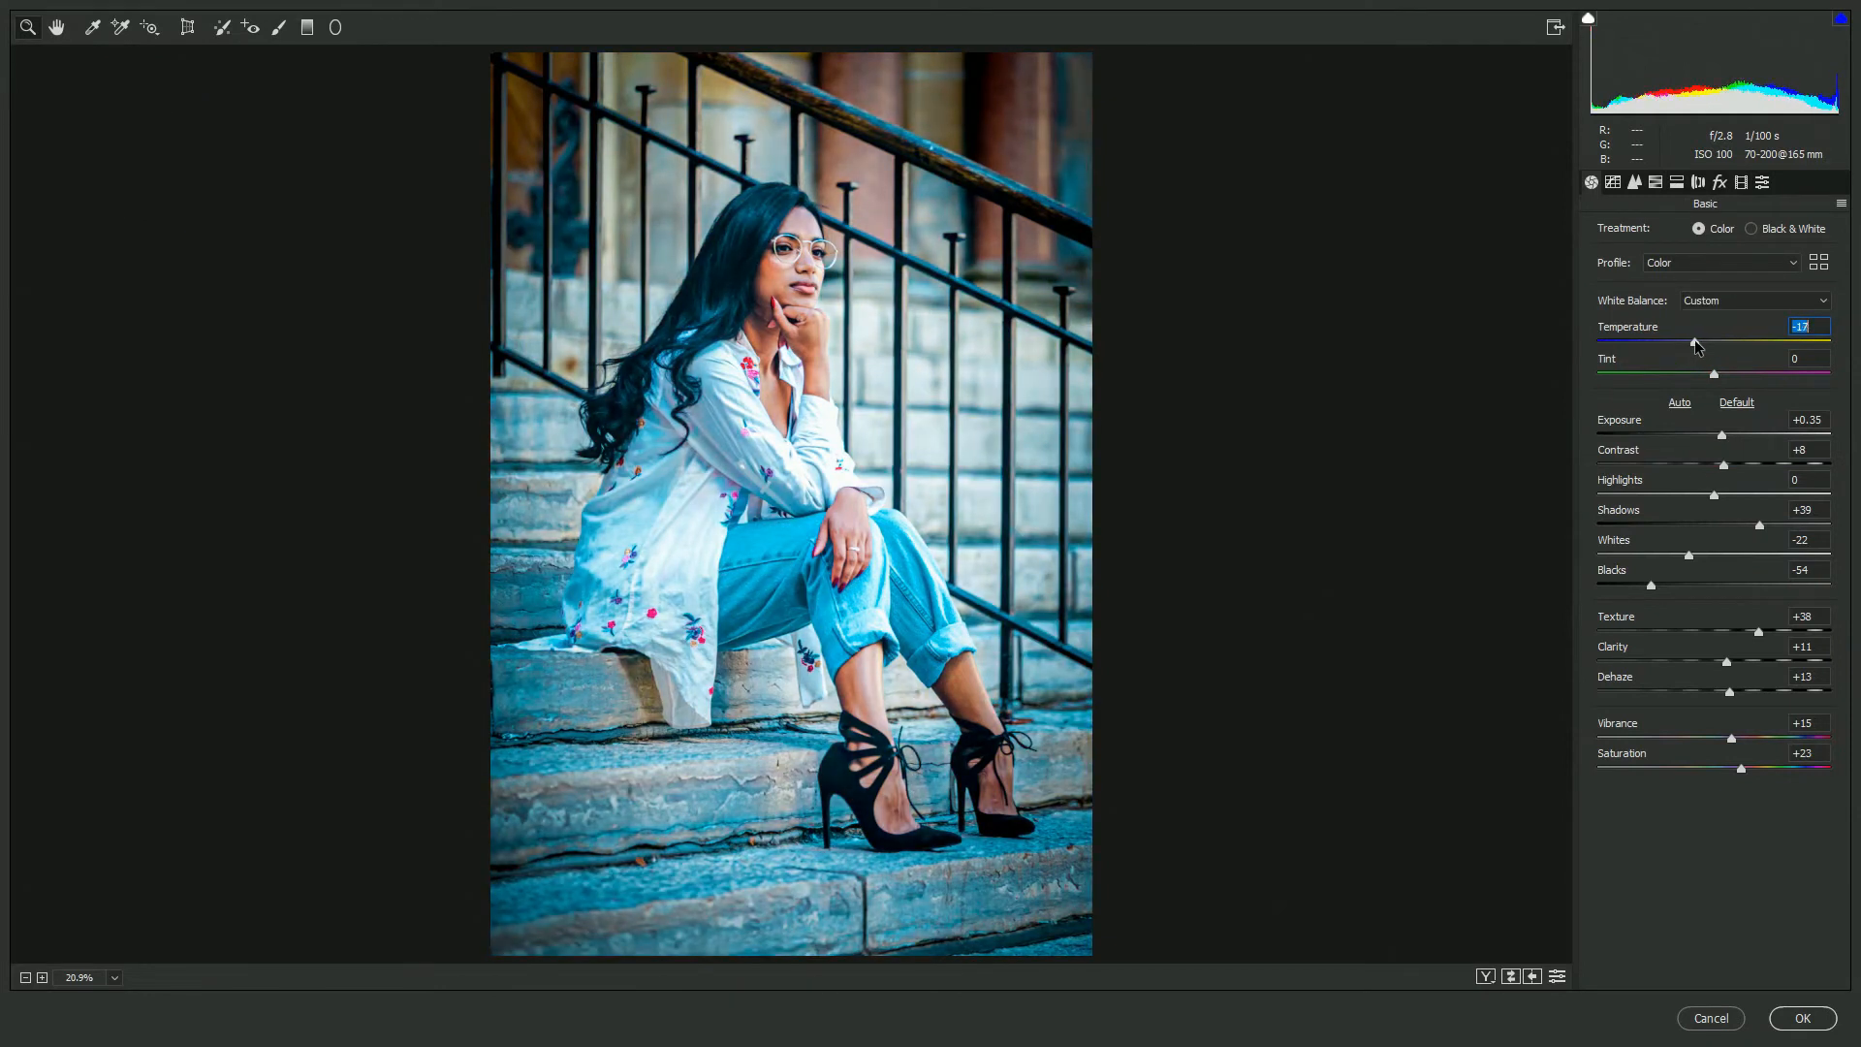
left_click_drag(1695, 342, 1727, 374)
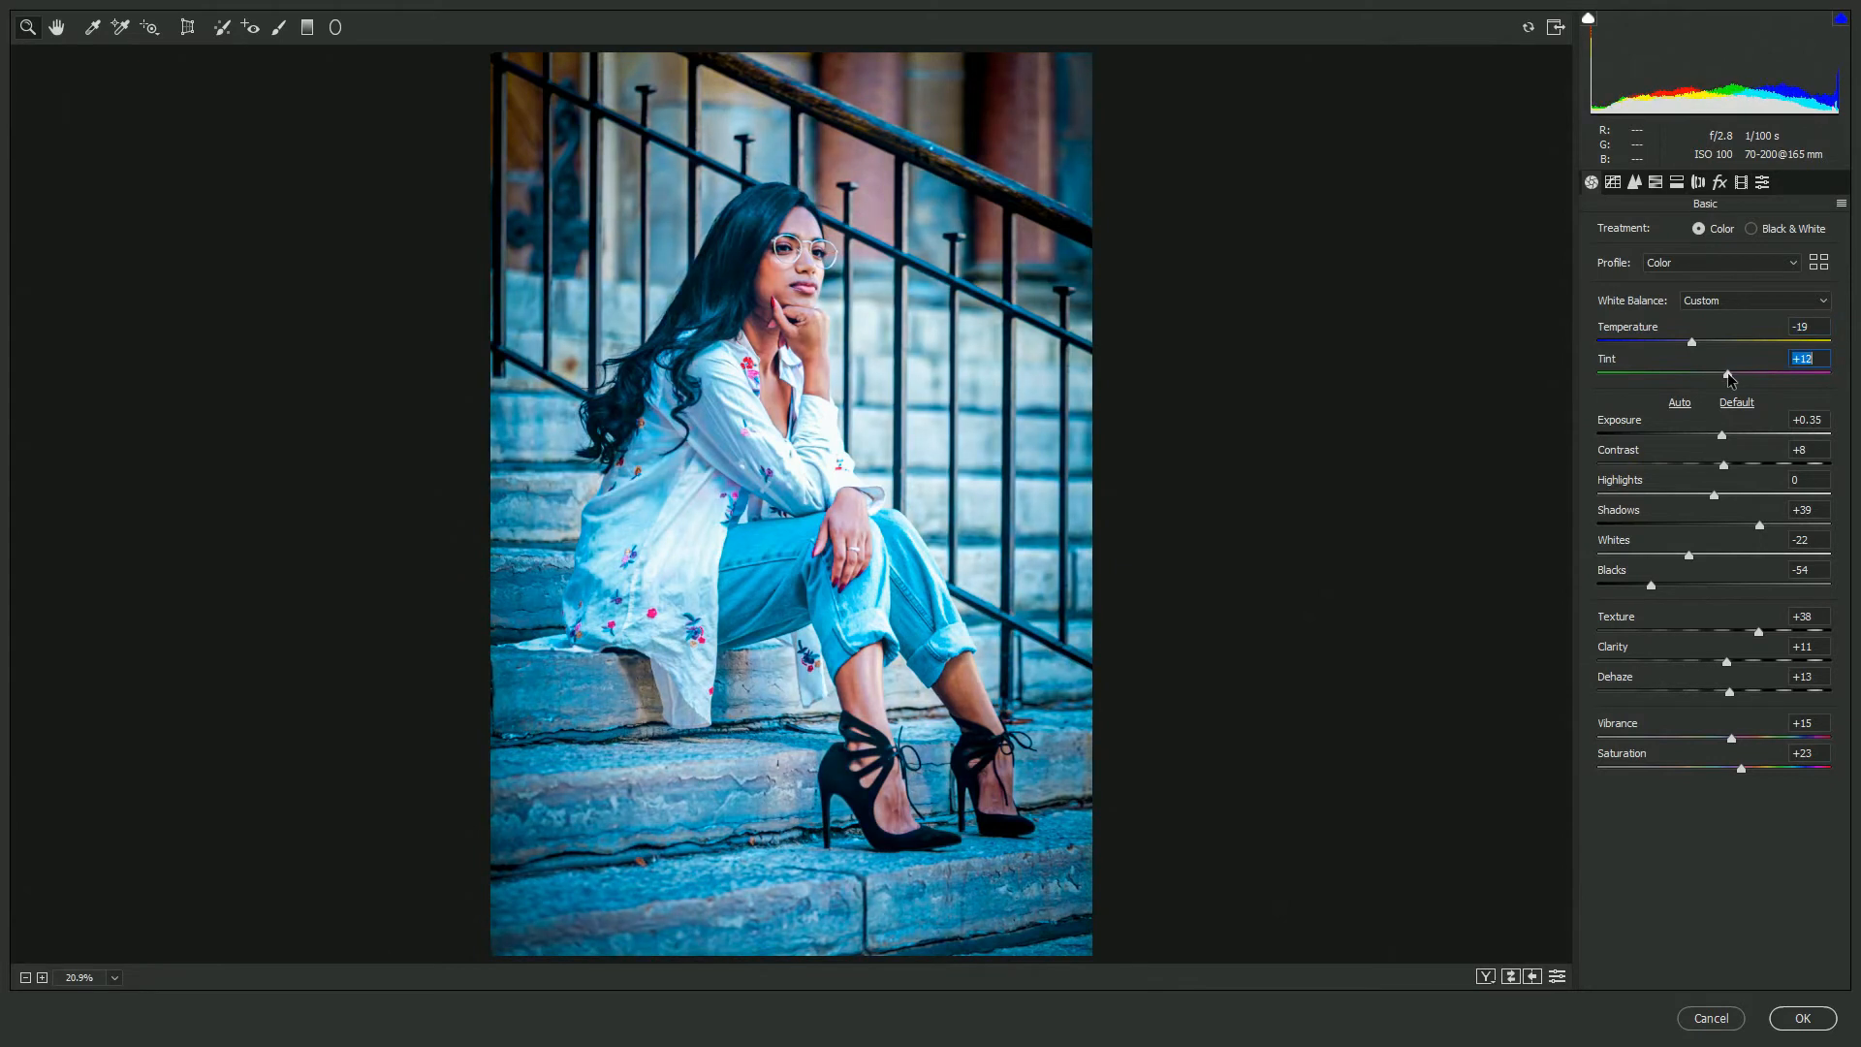
- In Split Toning, set Highlights Hue 275, Saturation 38, Balance +22, Shadows Hue 269 and Saturation 29
left_click(1677, 182)
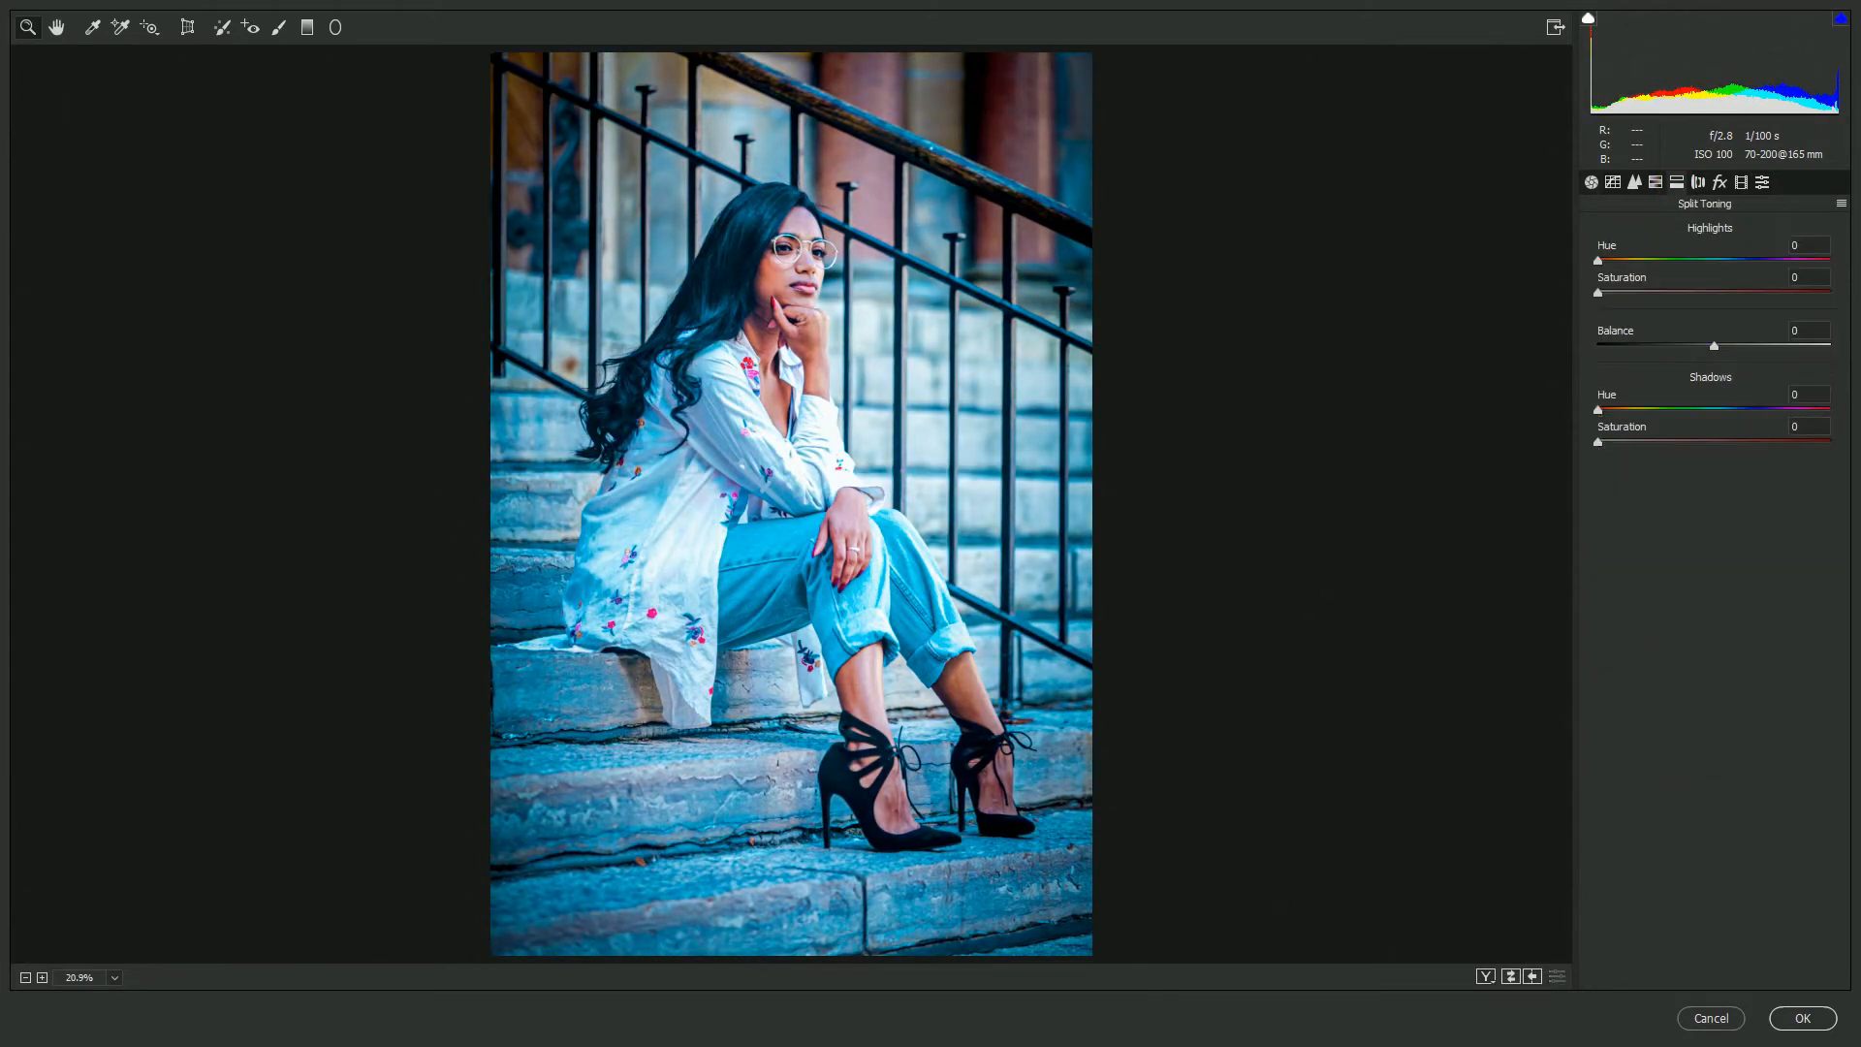
left_click(1732, 261)
left_click_drag(1738, 266, 1776, 262)
left_click(1676, 293)
left_click_drag(1724, 347, 1740, 348)
left_click(1757, 411)
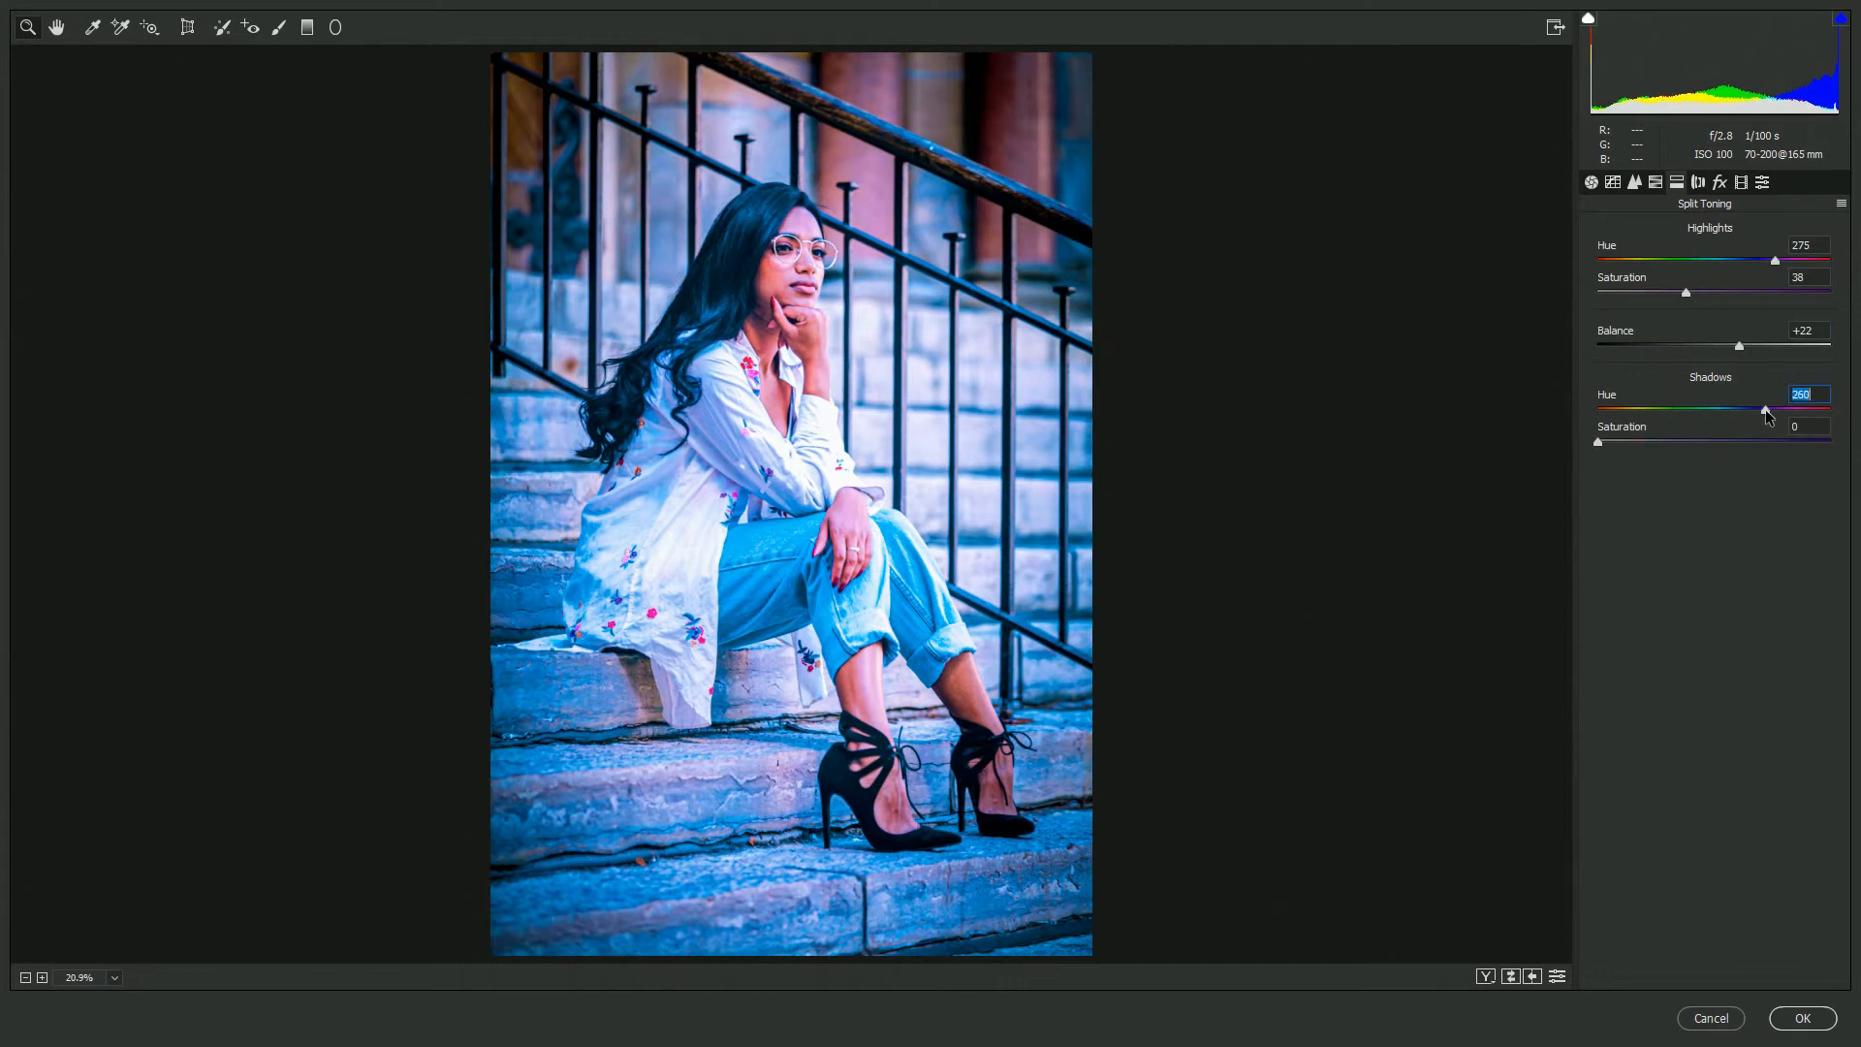
left_click_drag(1704, 442, 1665, 443)
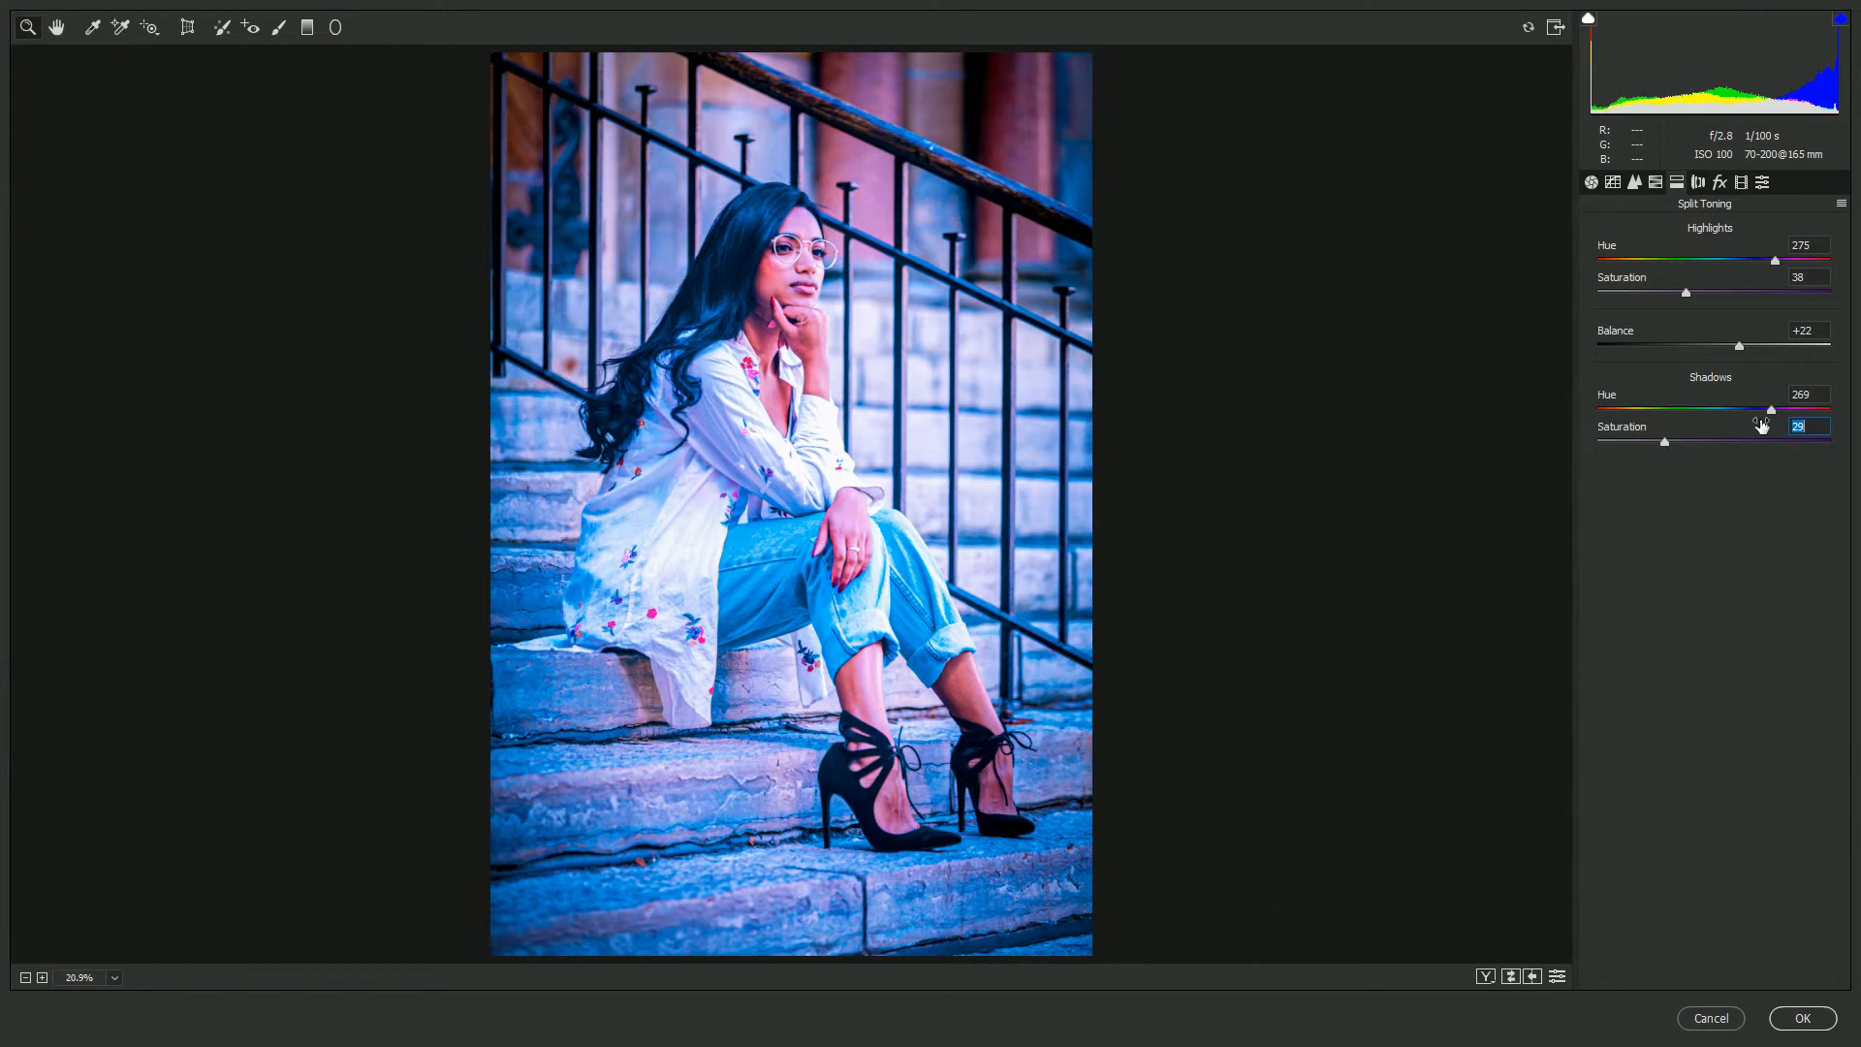
- Refine split toning: Balance +26, Highlights Hue 227 and Saturation 46, Shadows Saturation 24
left_click_drag(1739, 344, 1732, 345)
left_click_drag(1749, 259, 1751, 263)
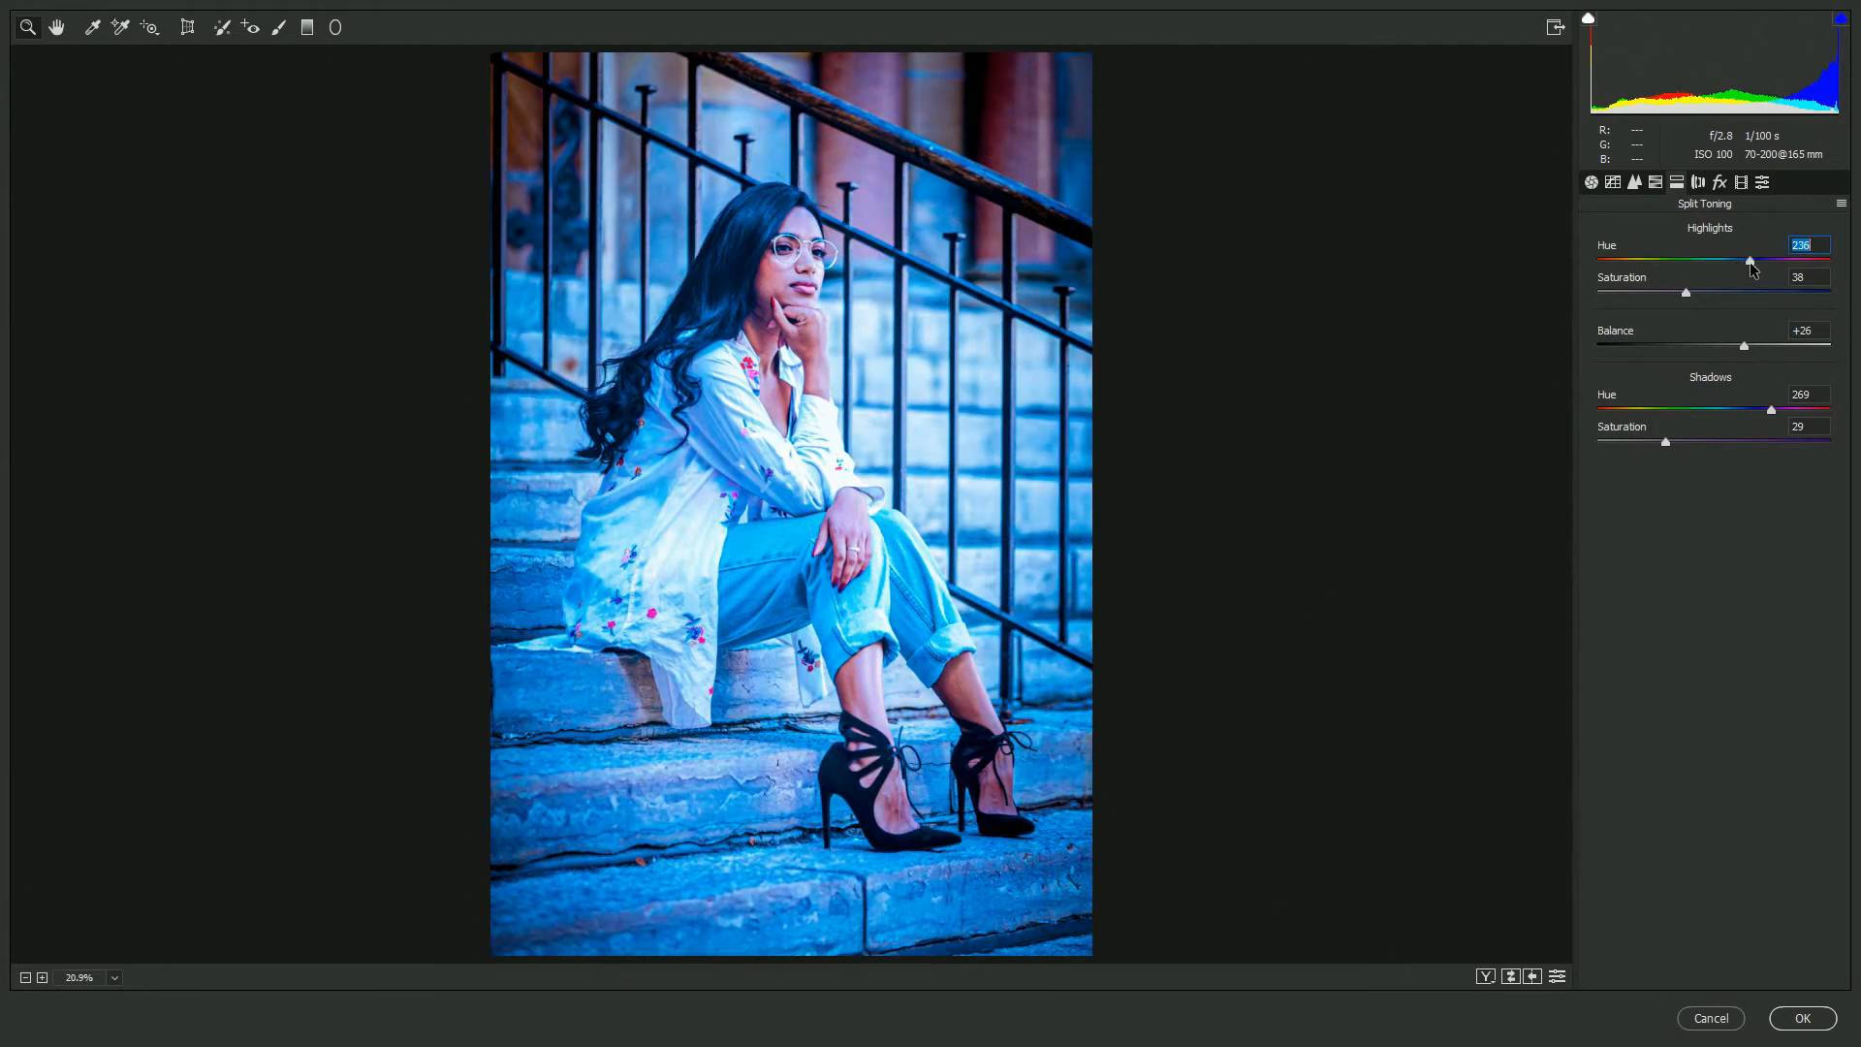
left_click(1745, 345)
left_click(1706, 293)
left_click_drag(1659, 444, 1654, 442)
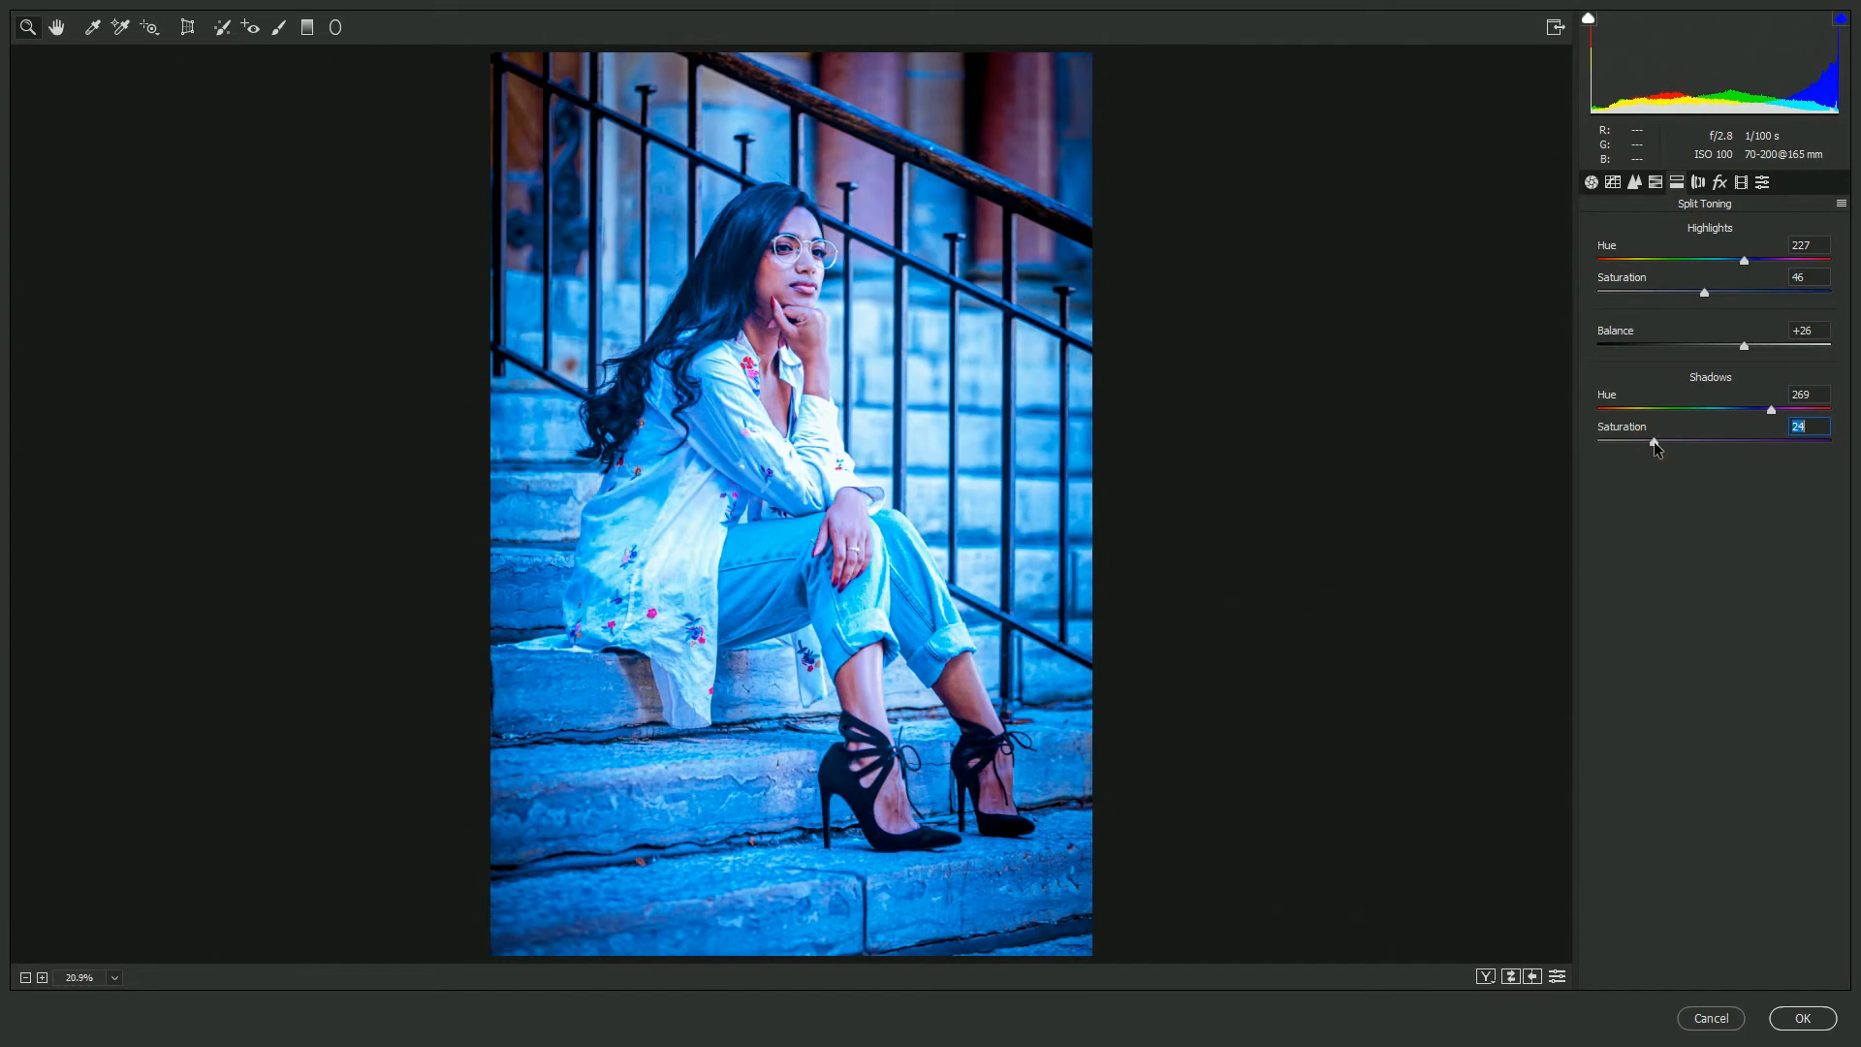
- Set the vignette Amount to -77, Midpoint 21 and Roundness +8, then apply the Camera Raw filter
left_click(1720, 184)
left_click_drag(1632, 442, 1652, 466)
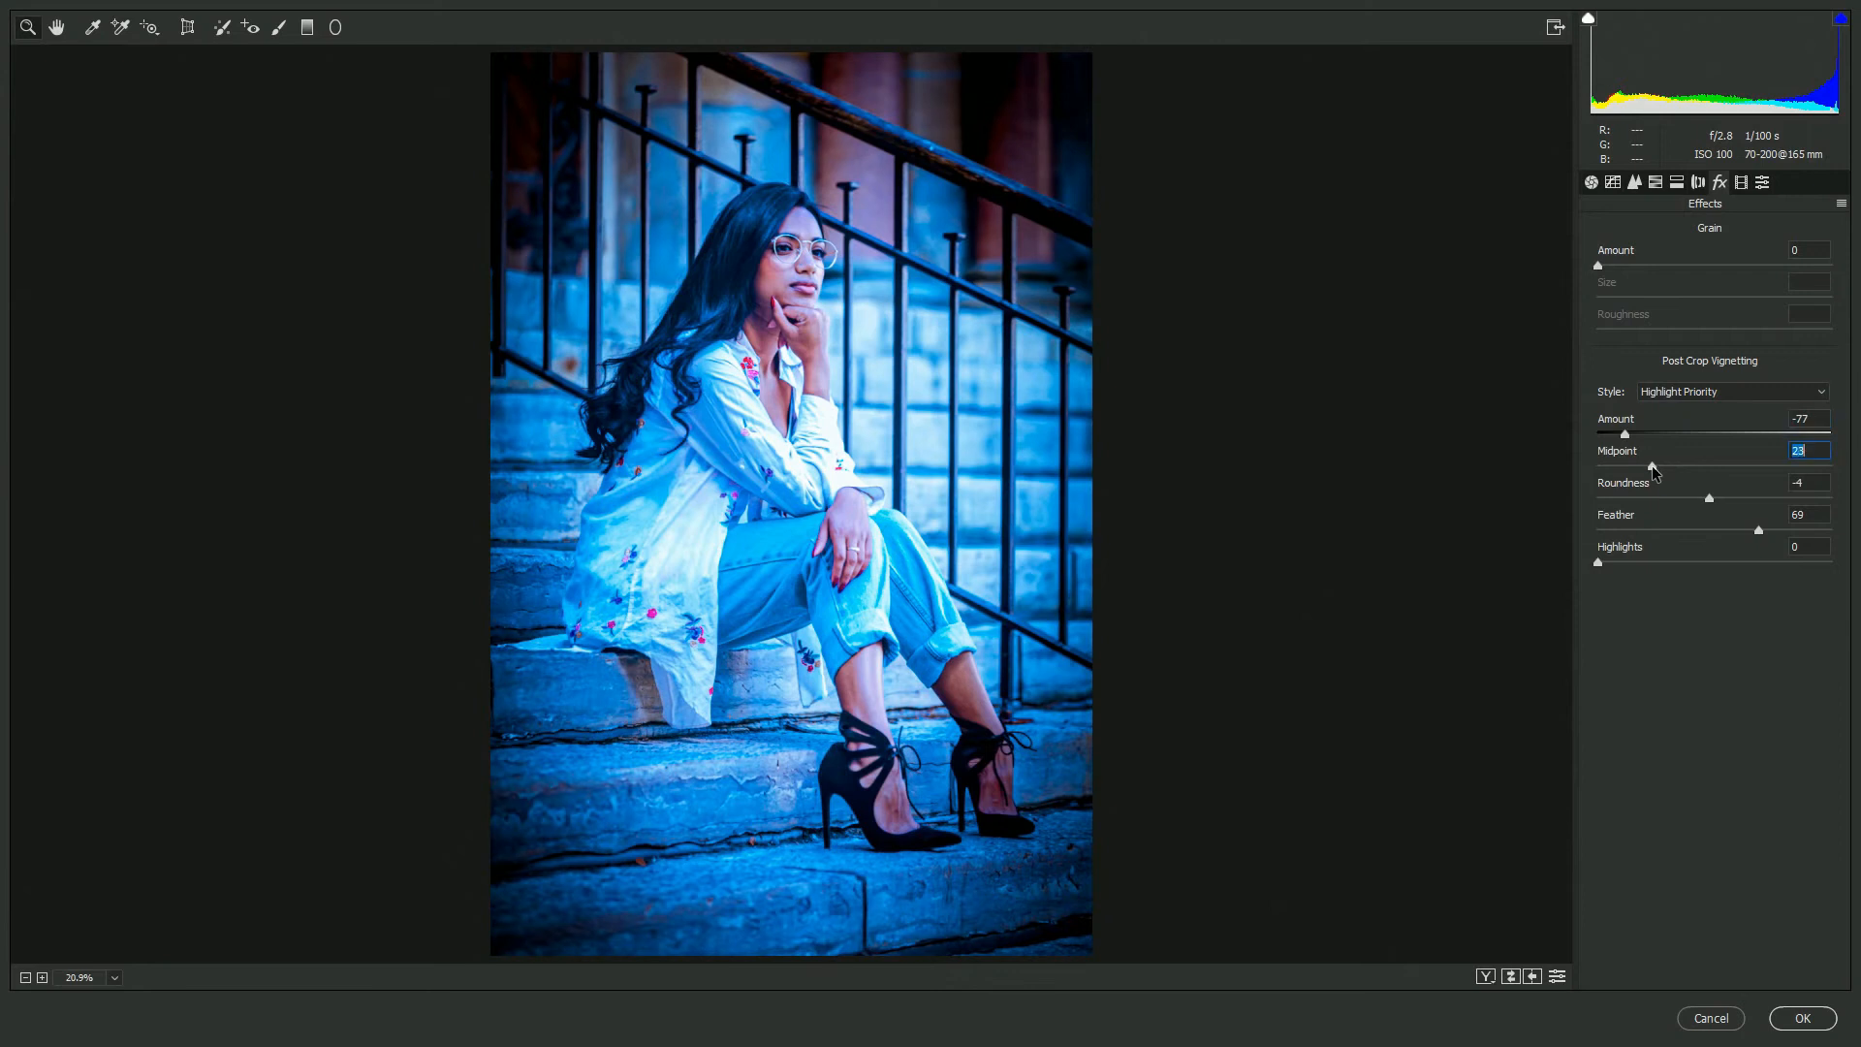
left_click_drag(1699, 497, 1721, 497)
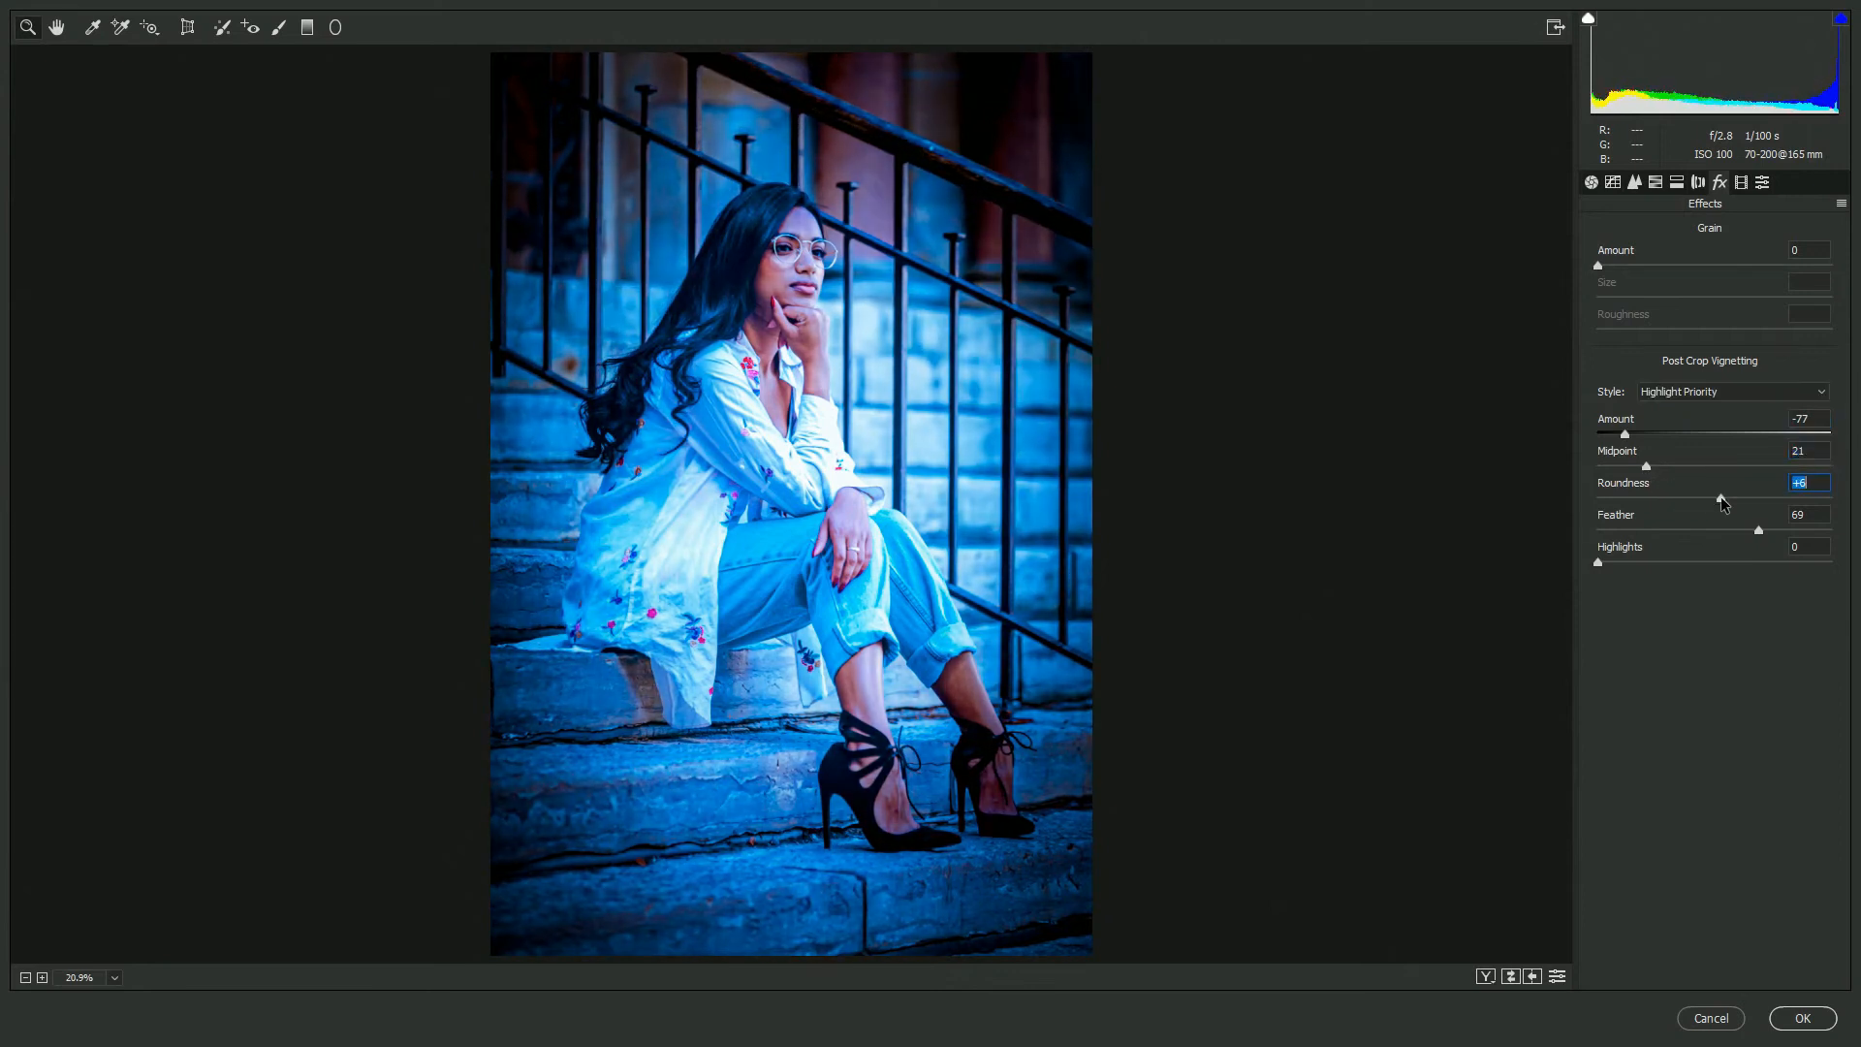
left_click(1769, 533)
left_click(1600, 562)
left_click(1802, 1018)
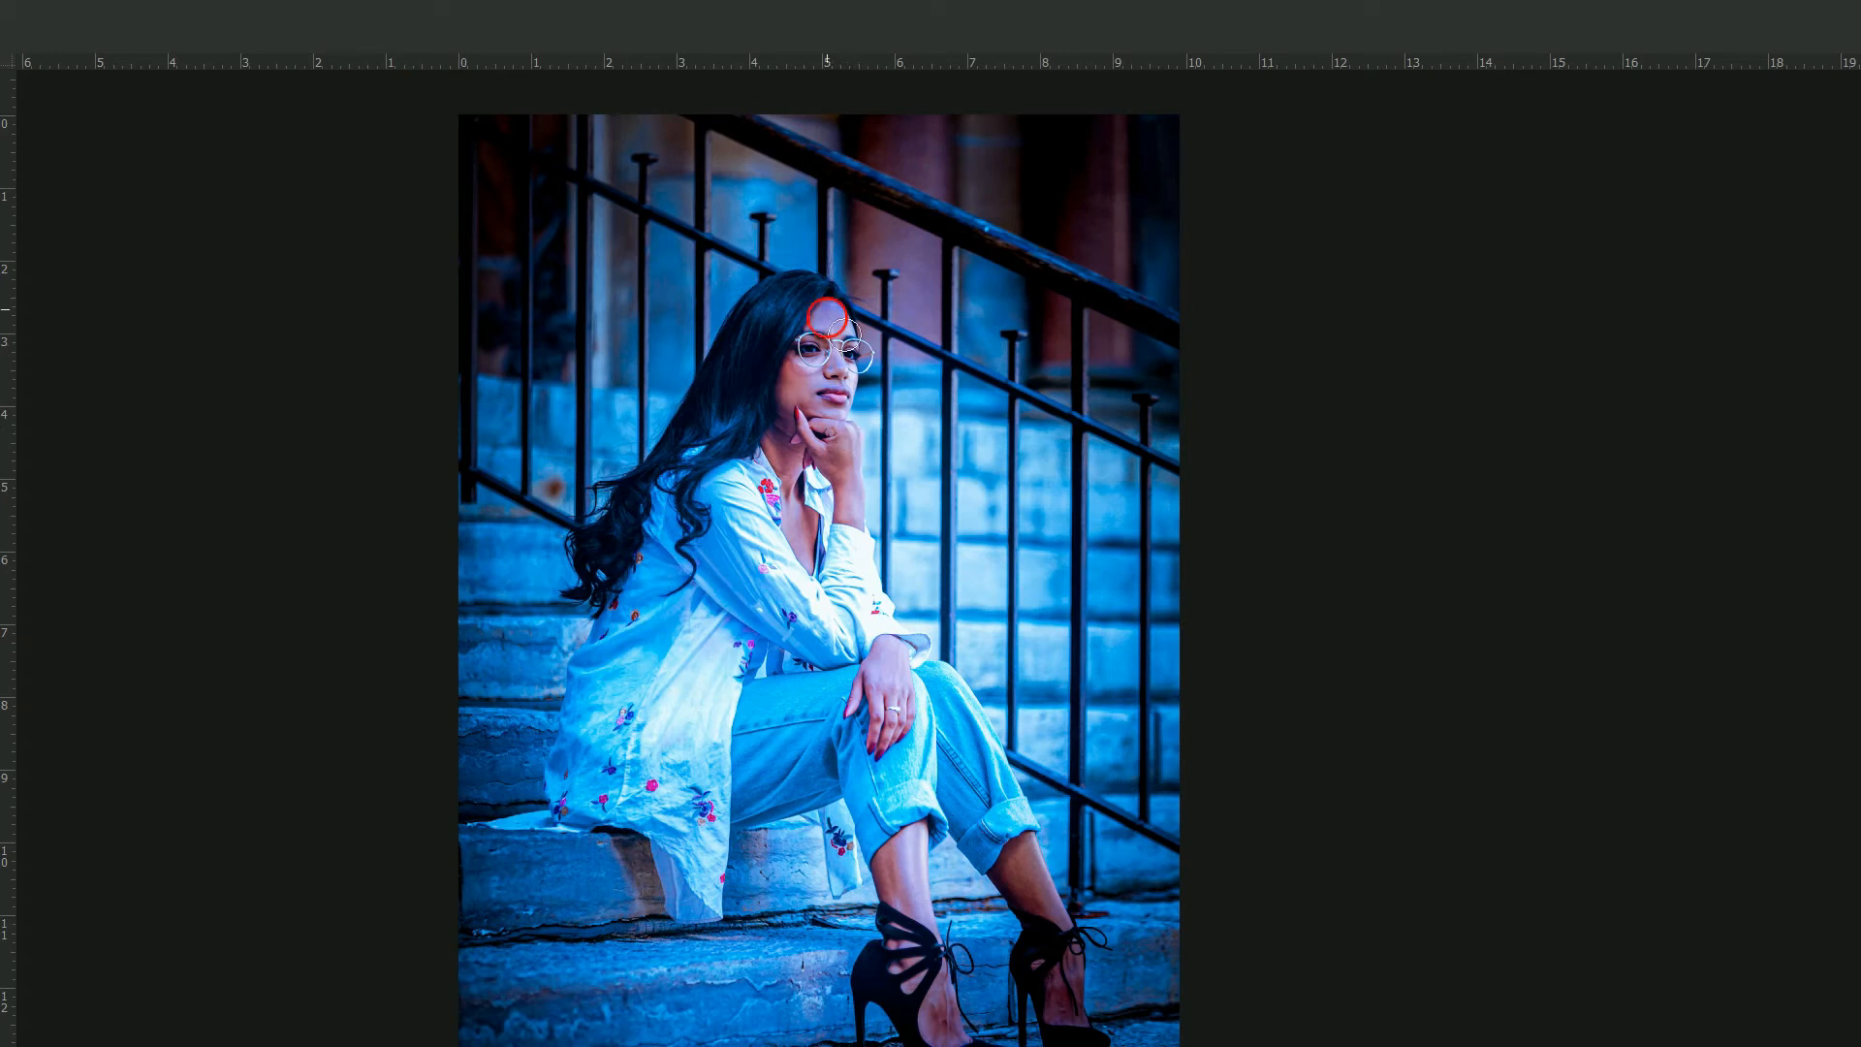
- Shrink the Eraser brush and erase over the shoes and lower legs on the adjusted layer at 45% opacity
key("Tab")
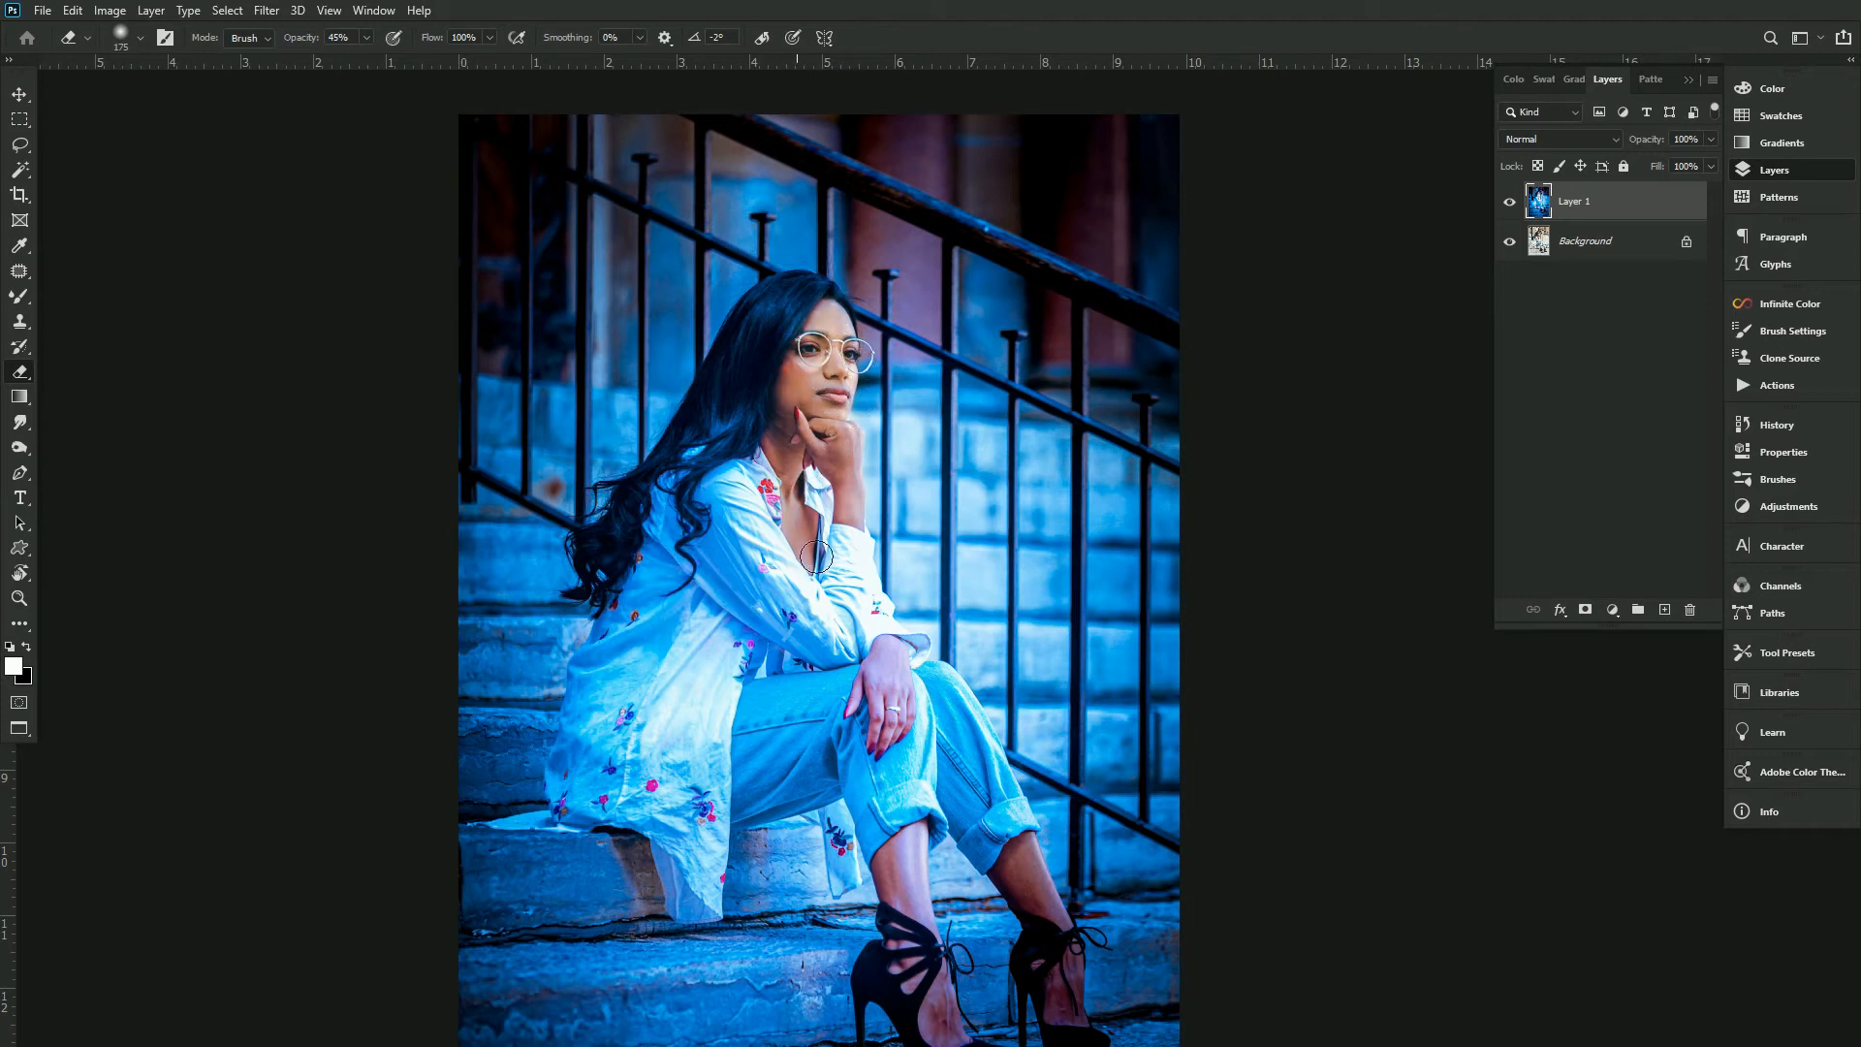
key("bracketleft")
key("bracketleft")
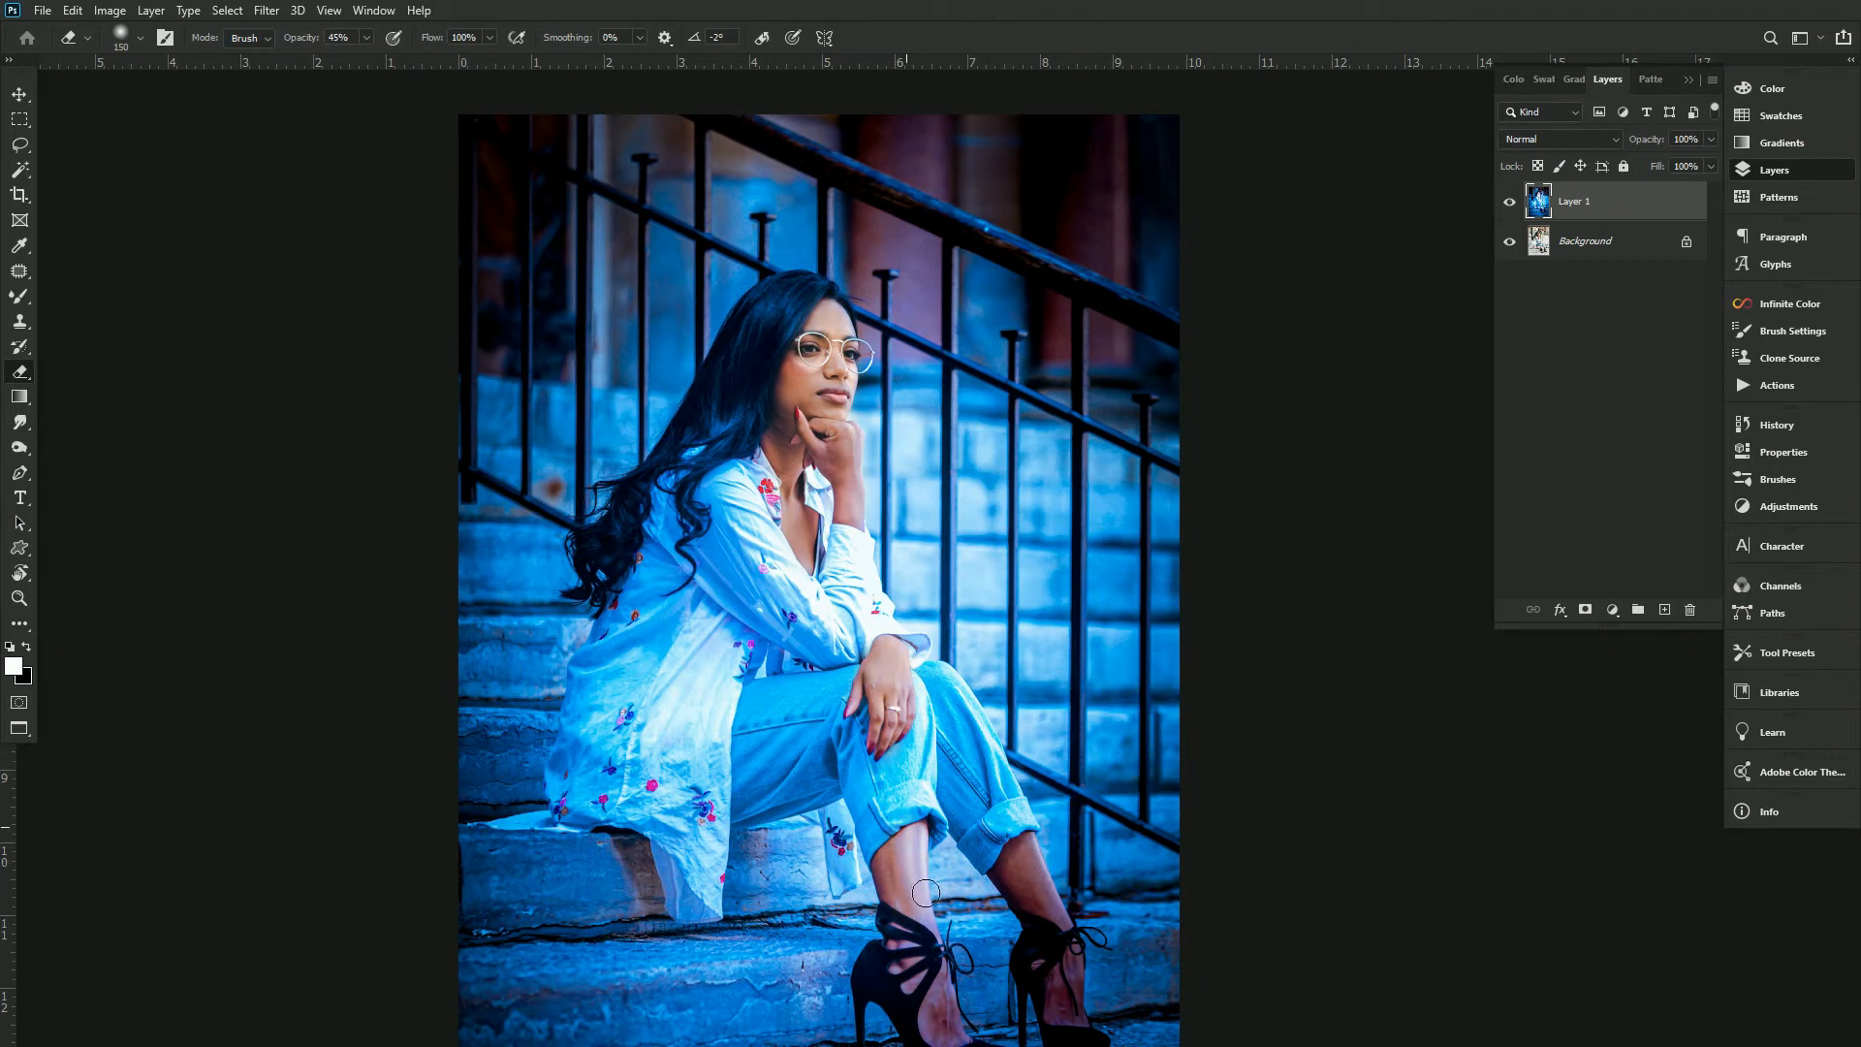
mouse_move(956, 1043)
left_mouse_down()
mouse_move(940, 969)
mouse_move(944, 1032)
left_mouse_up()
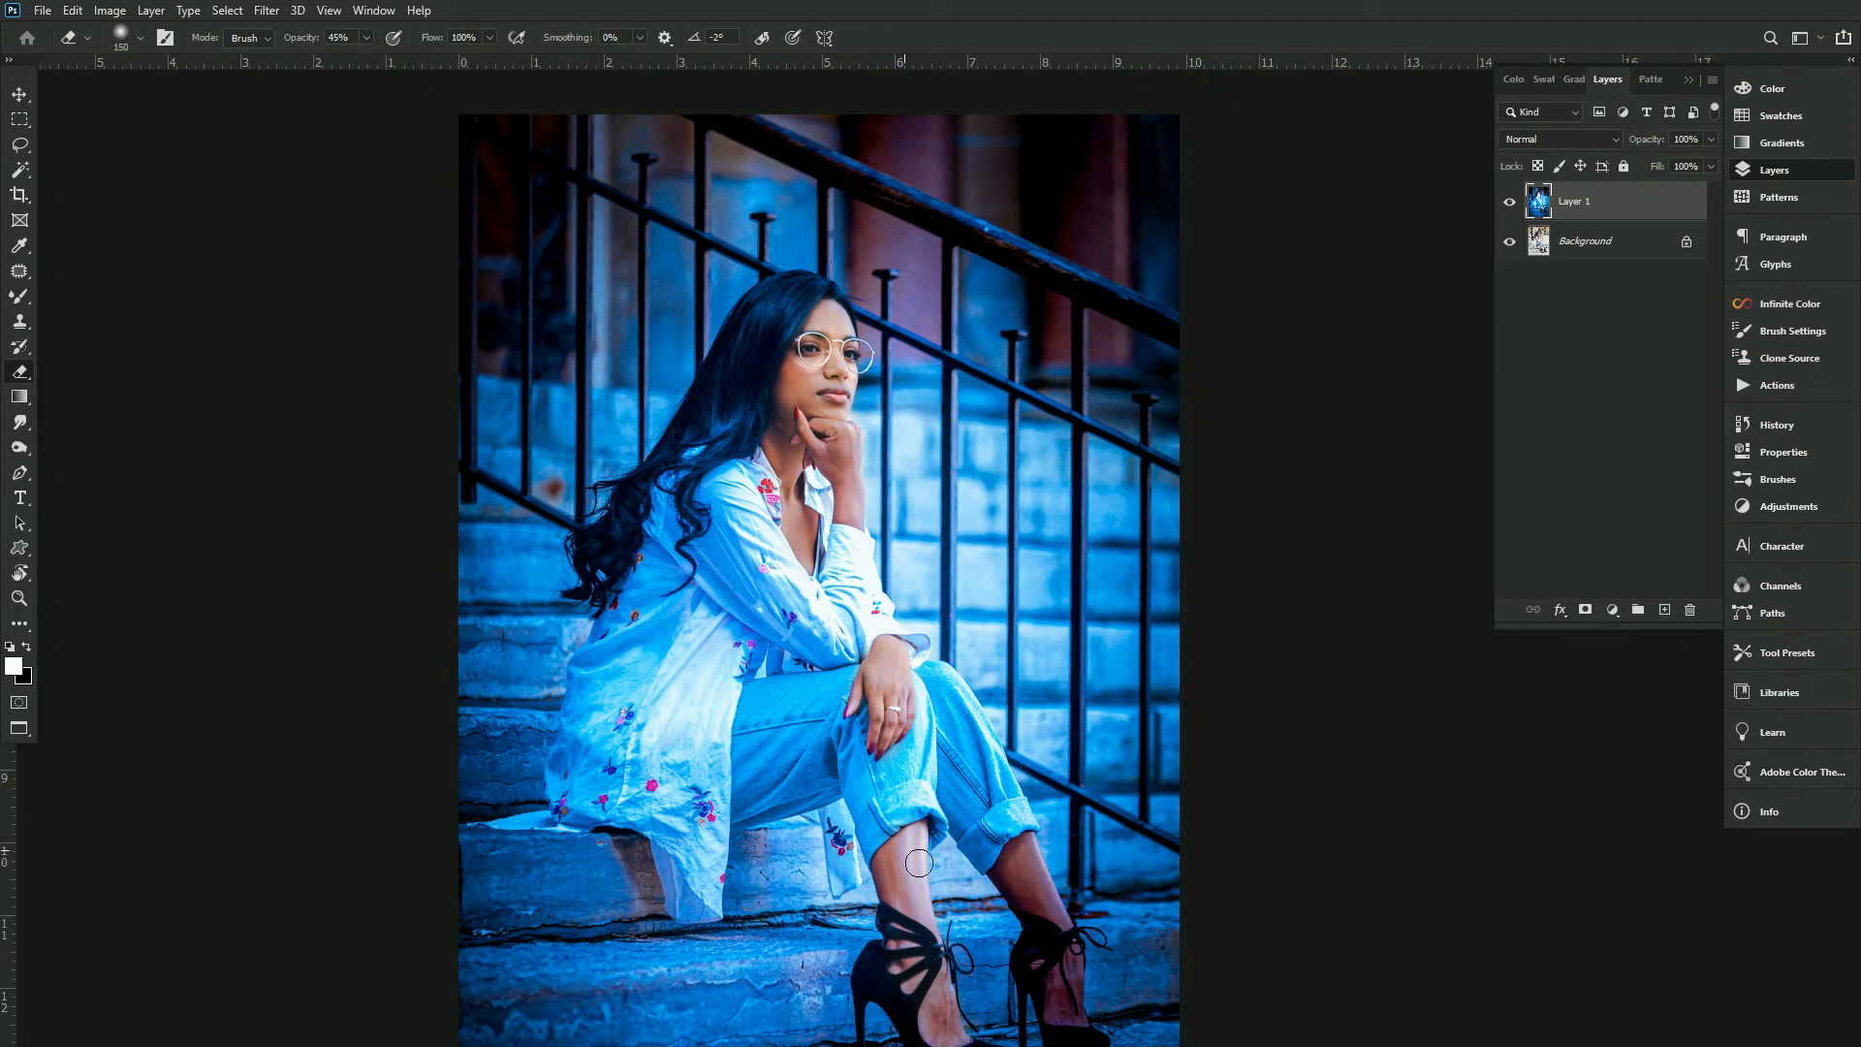
mouse_move(1040, 866)
left_mouse_down()
mouse_move(1083, 1029)
mouse_move(1084, 962)
left_mouse_up()
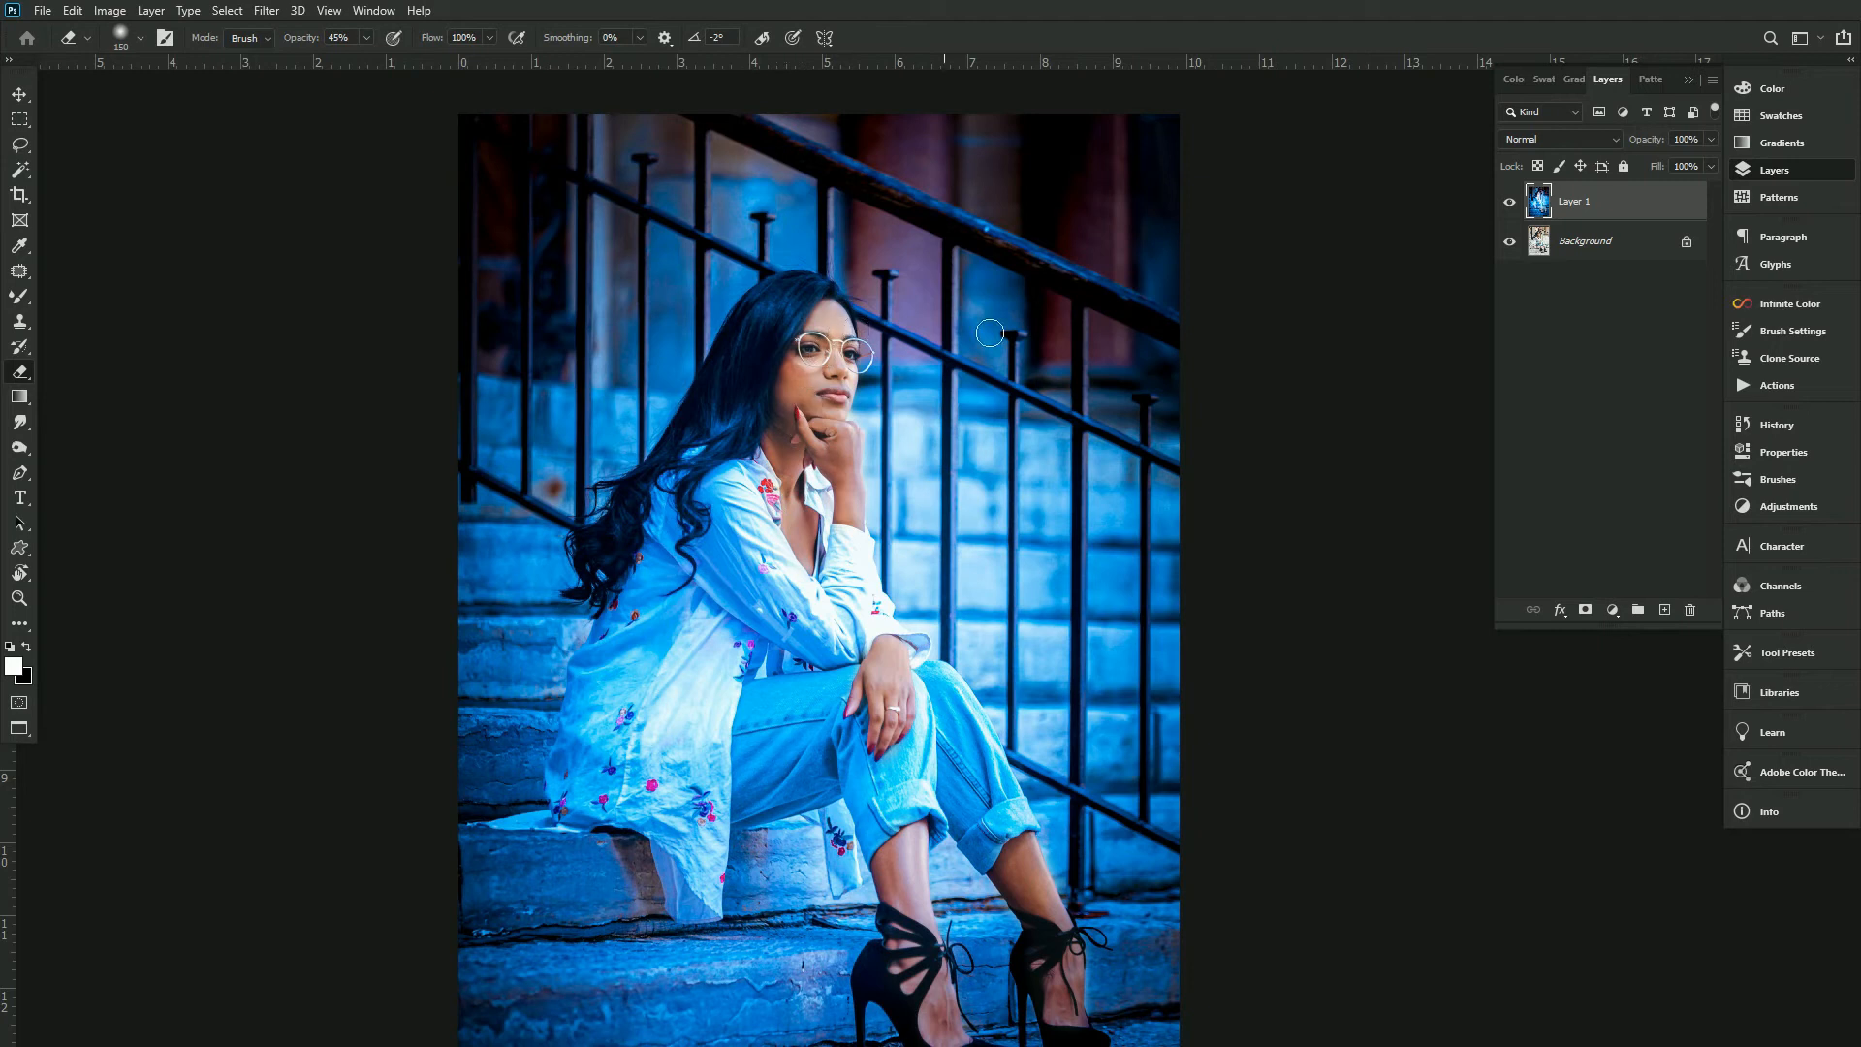
- Duplicate the Background layer and merge the adjusted Layer 1 down onto the copy
left_click(1598, 243)
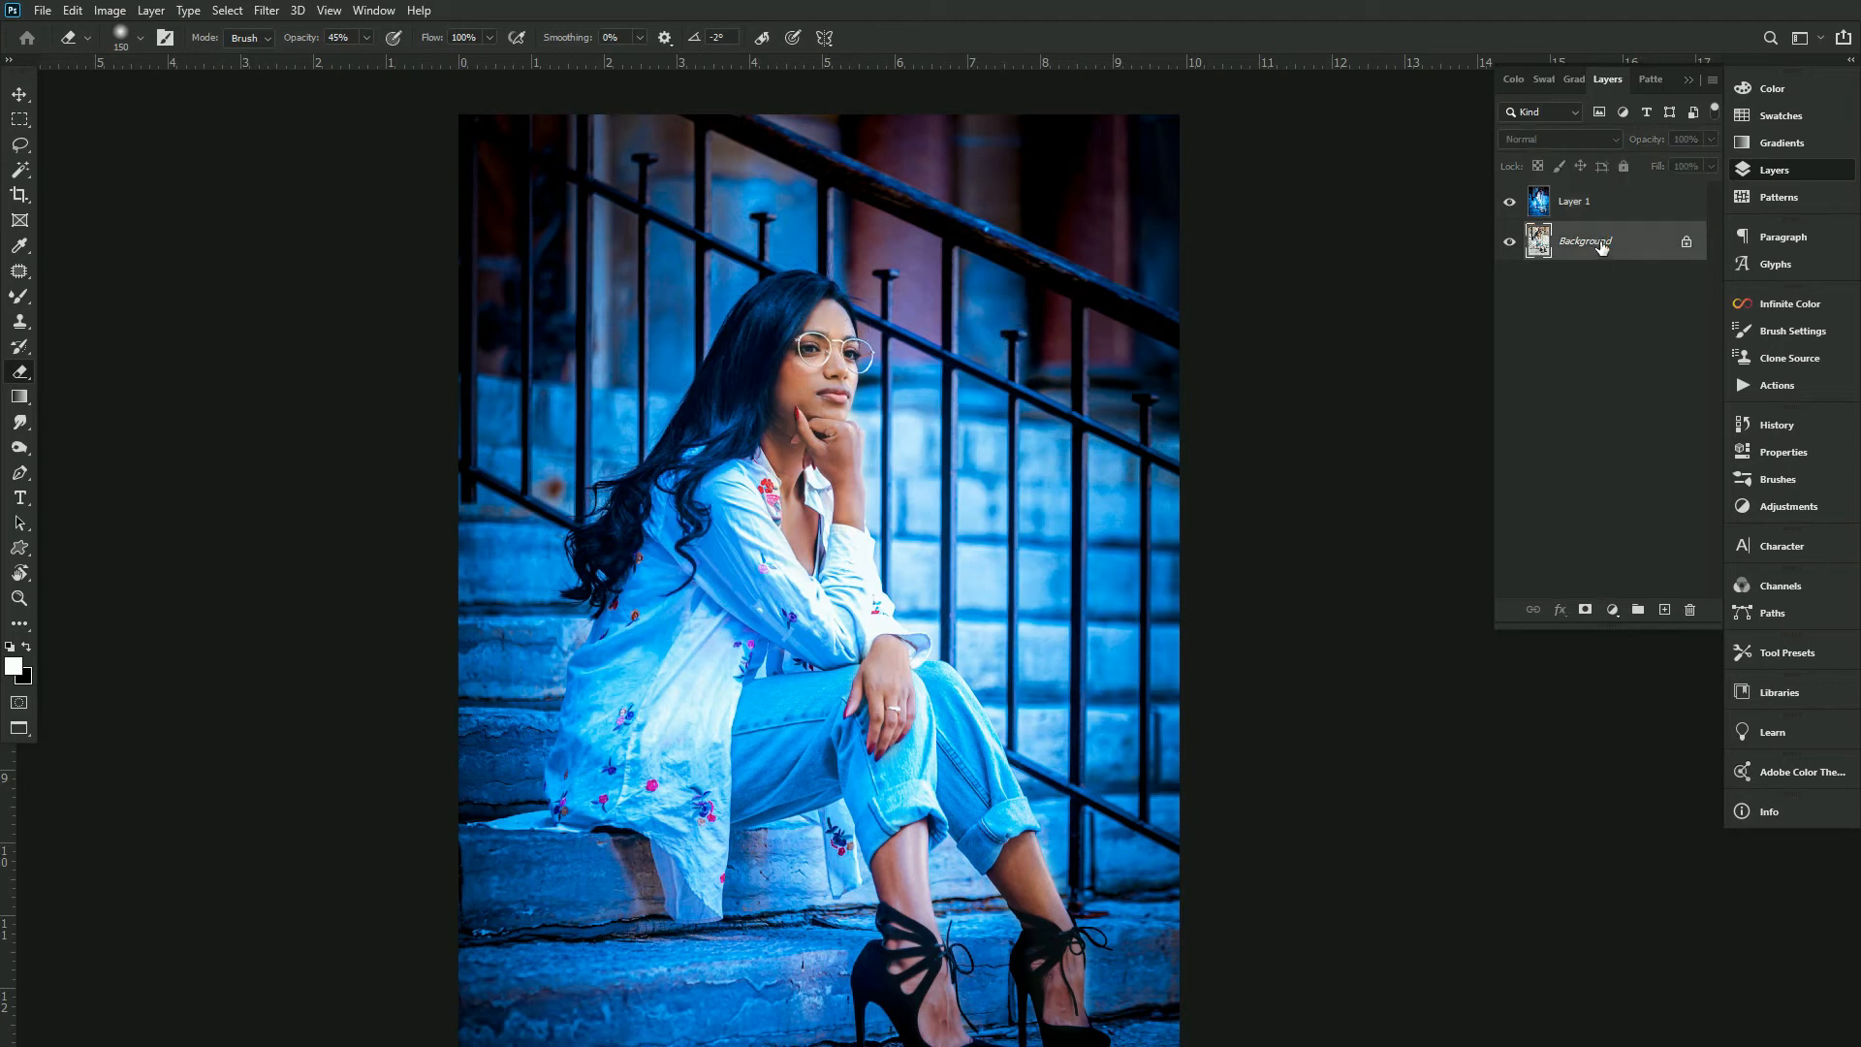
key("ctrl+j")
left_click(1607, 215, "shift")
key("ctrl+e")
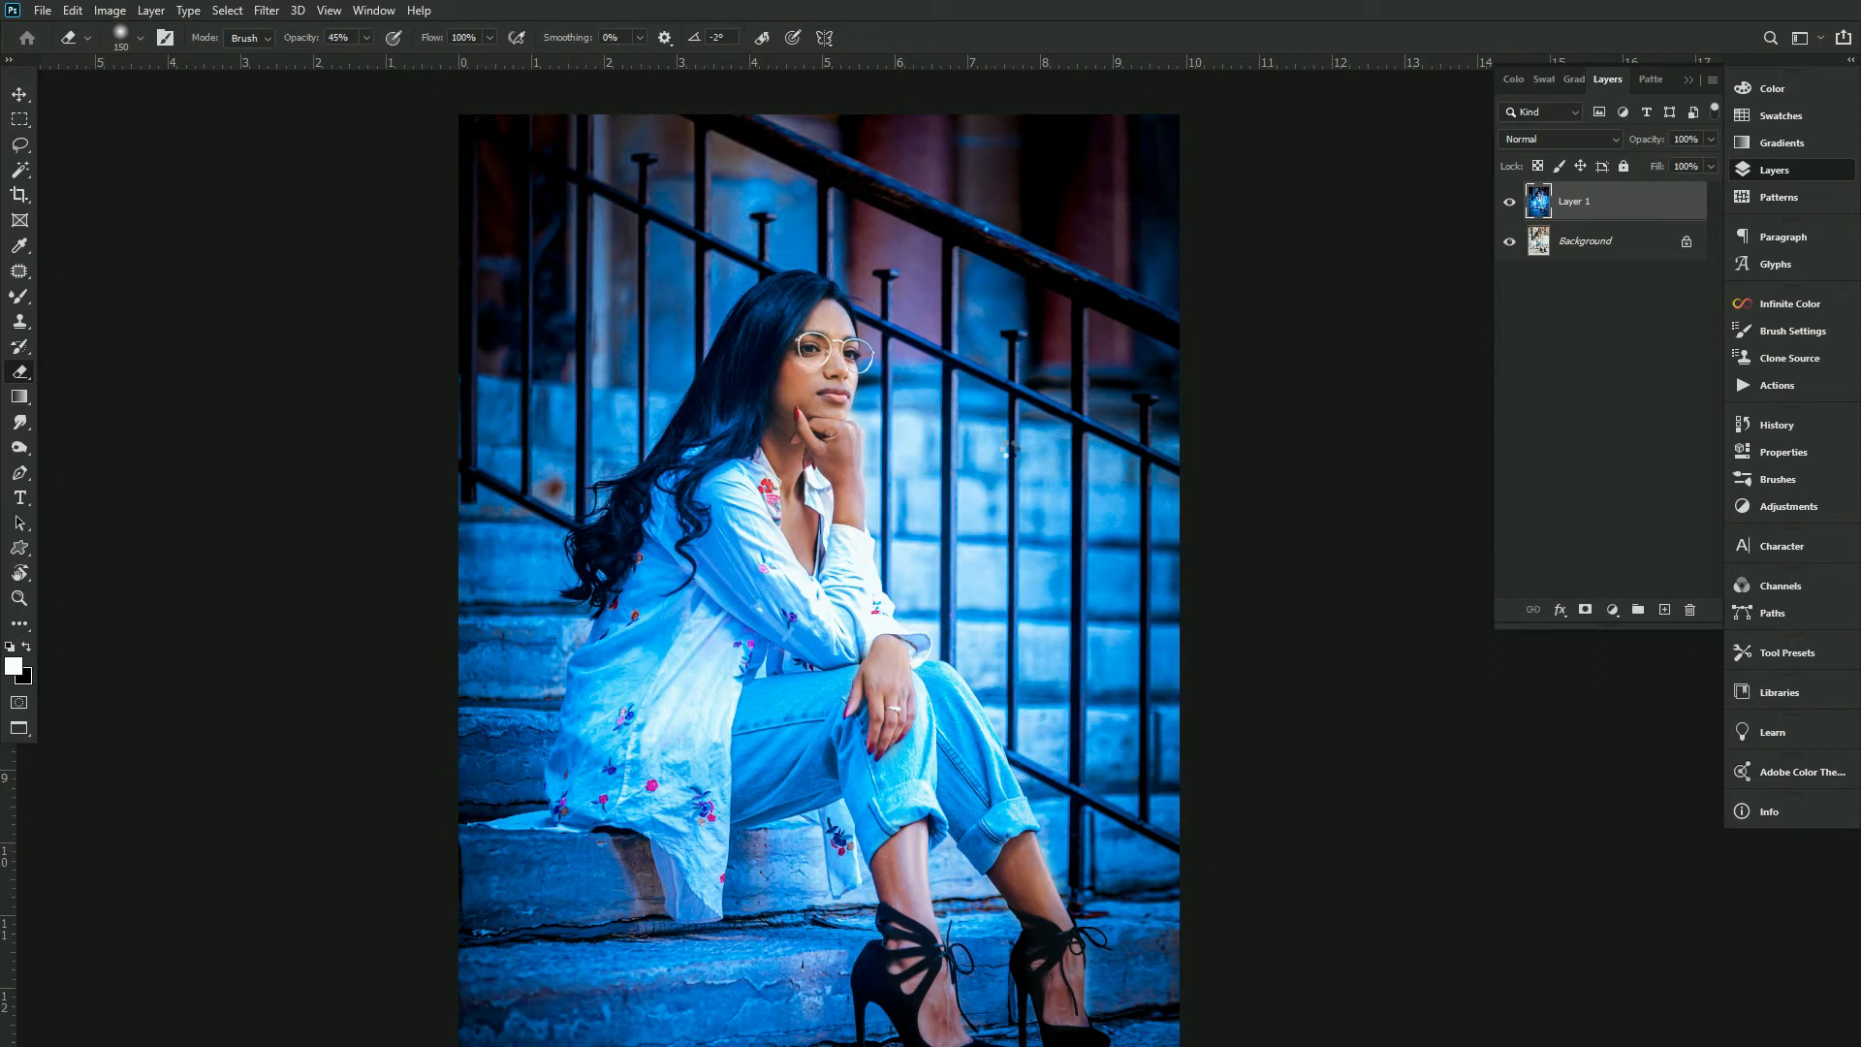
- Open the Camera Raw filter and set HSL Luminance Oranges +30, Yellows +5, Blues -21 and Purples +11
key("ctrl+shift+a")
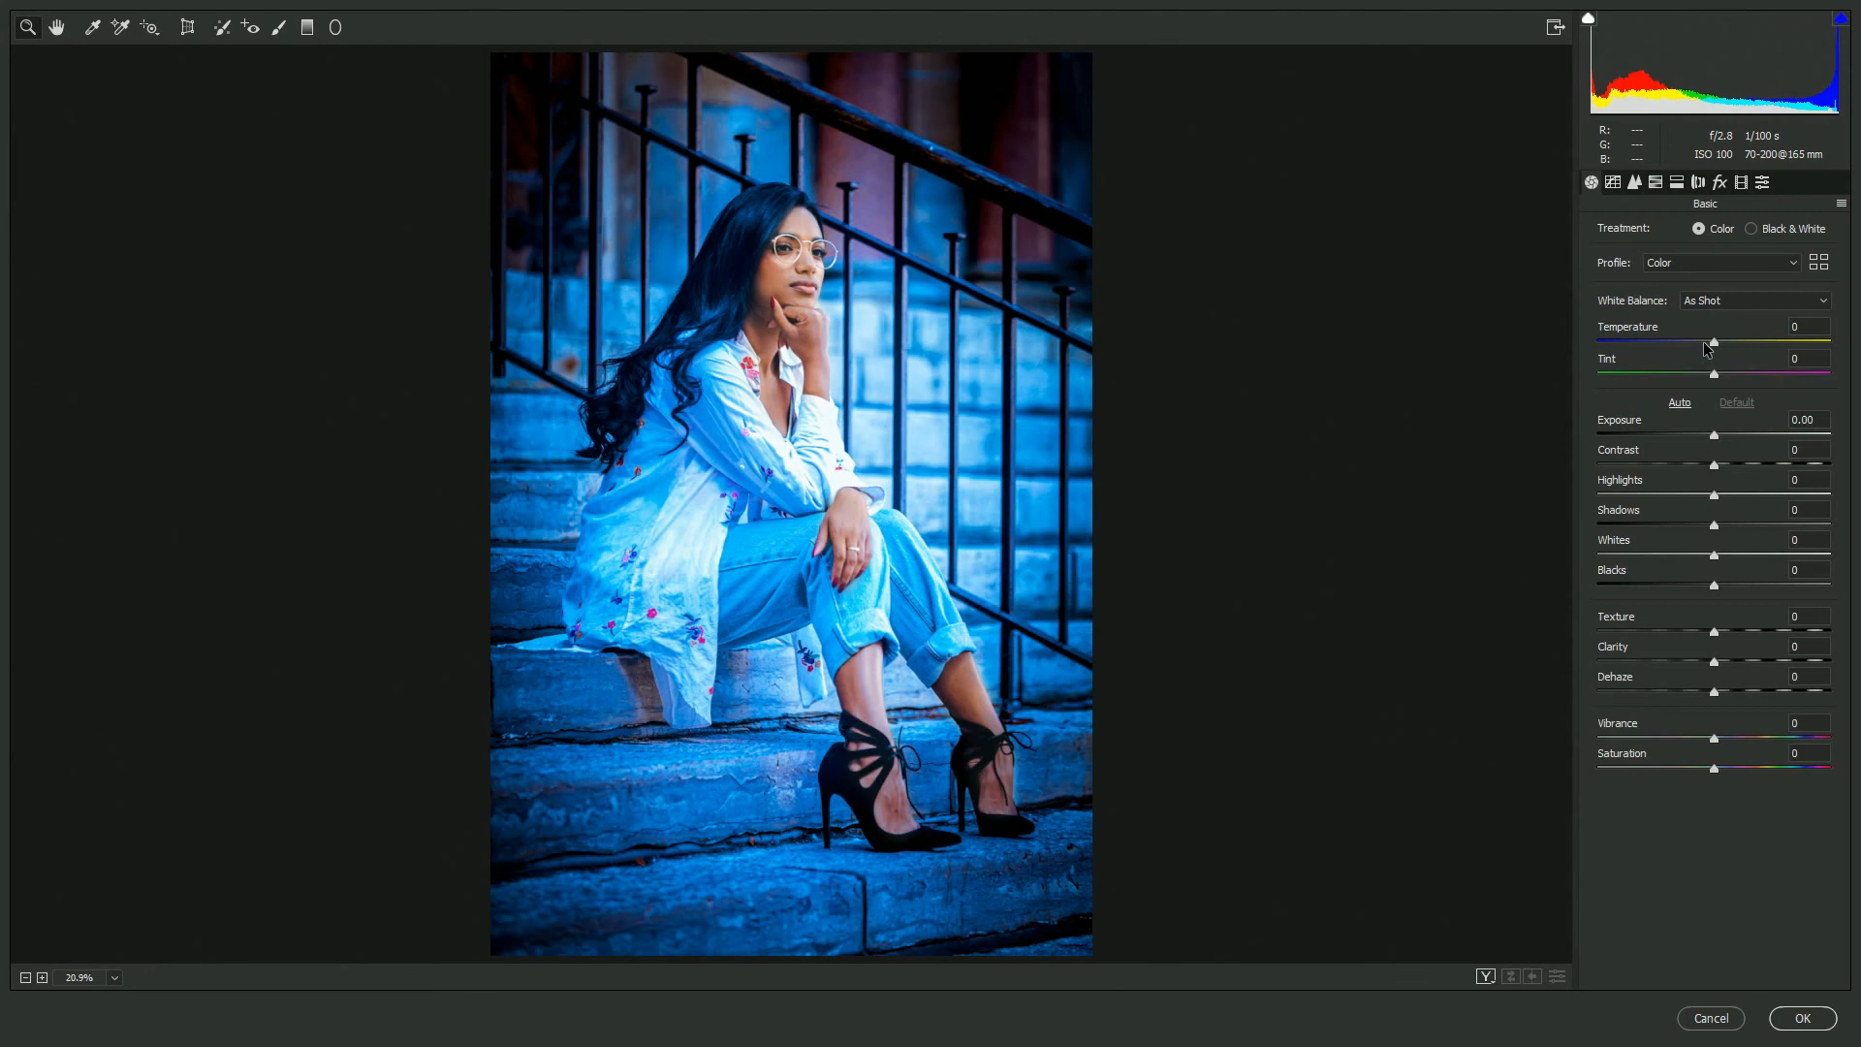
left_click(1656, 183)
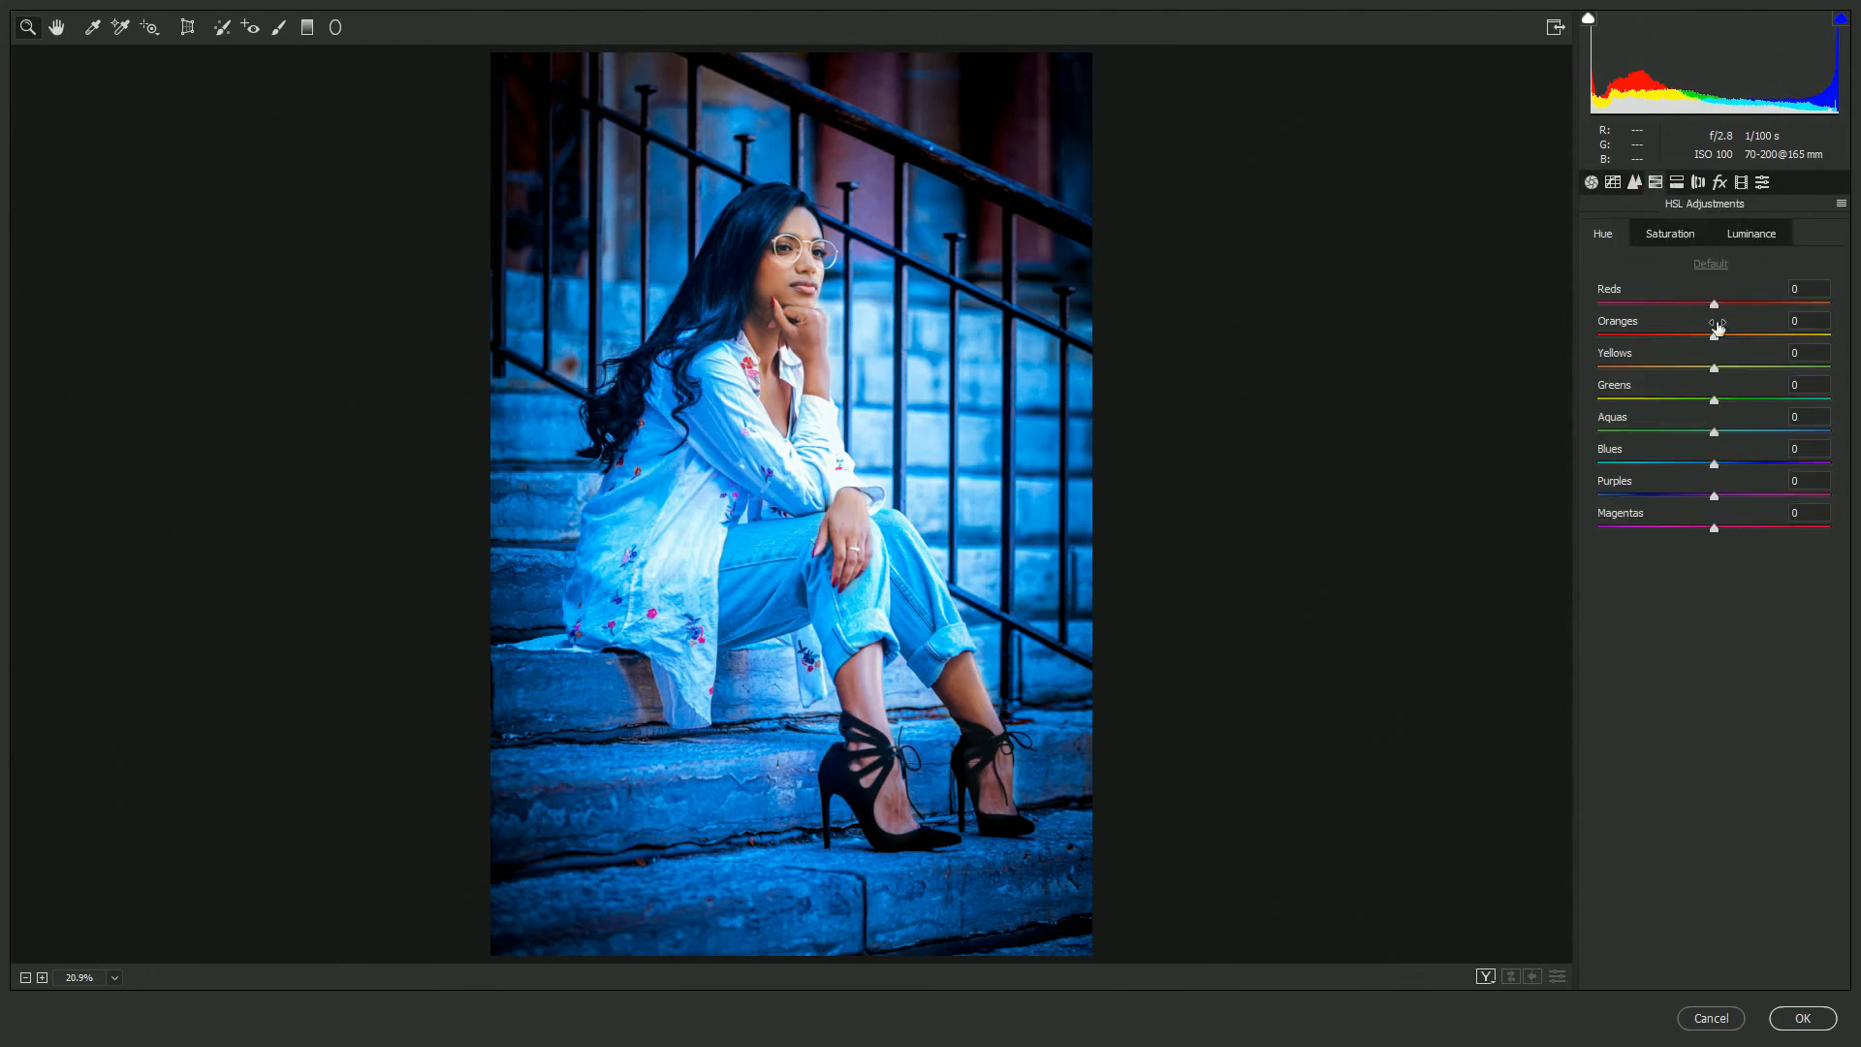
left_click(1680, 237)
left_click(1742, 242)
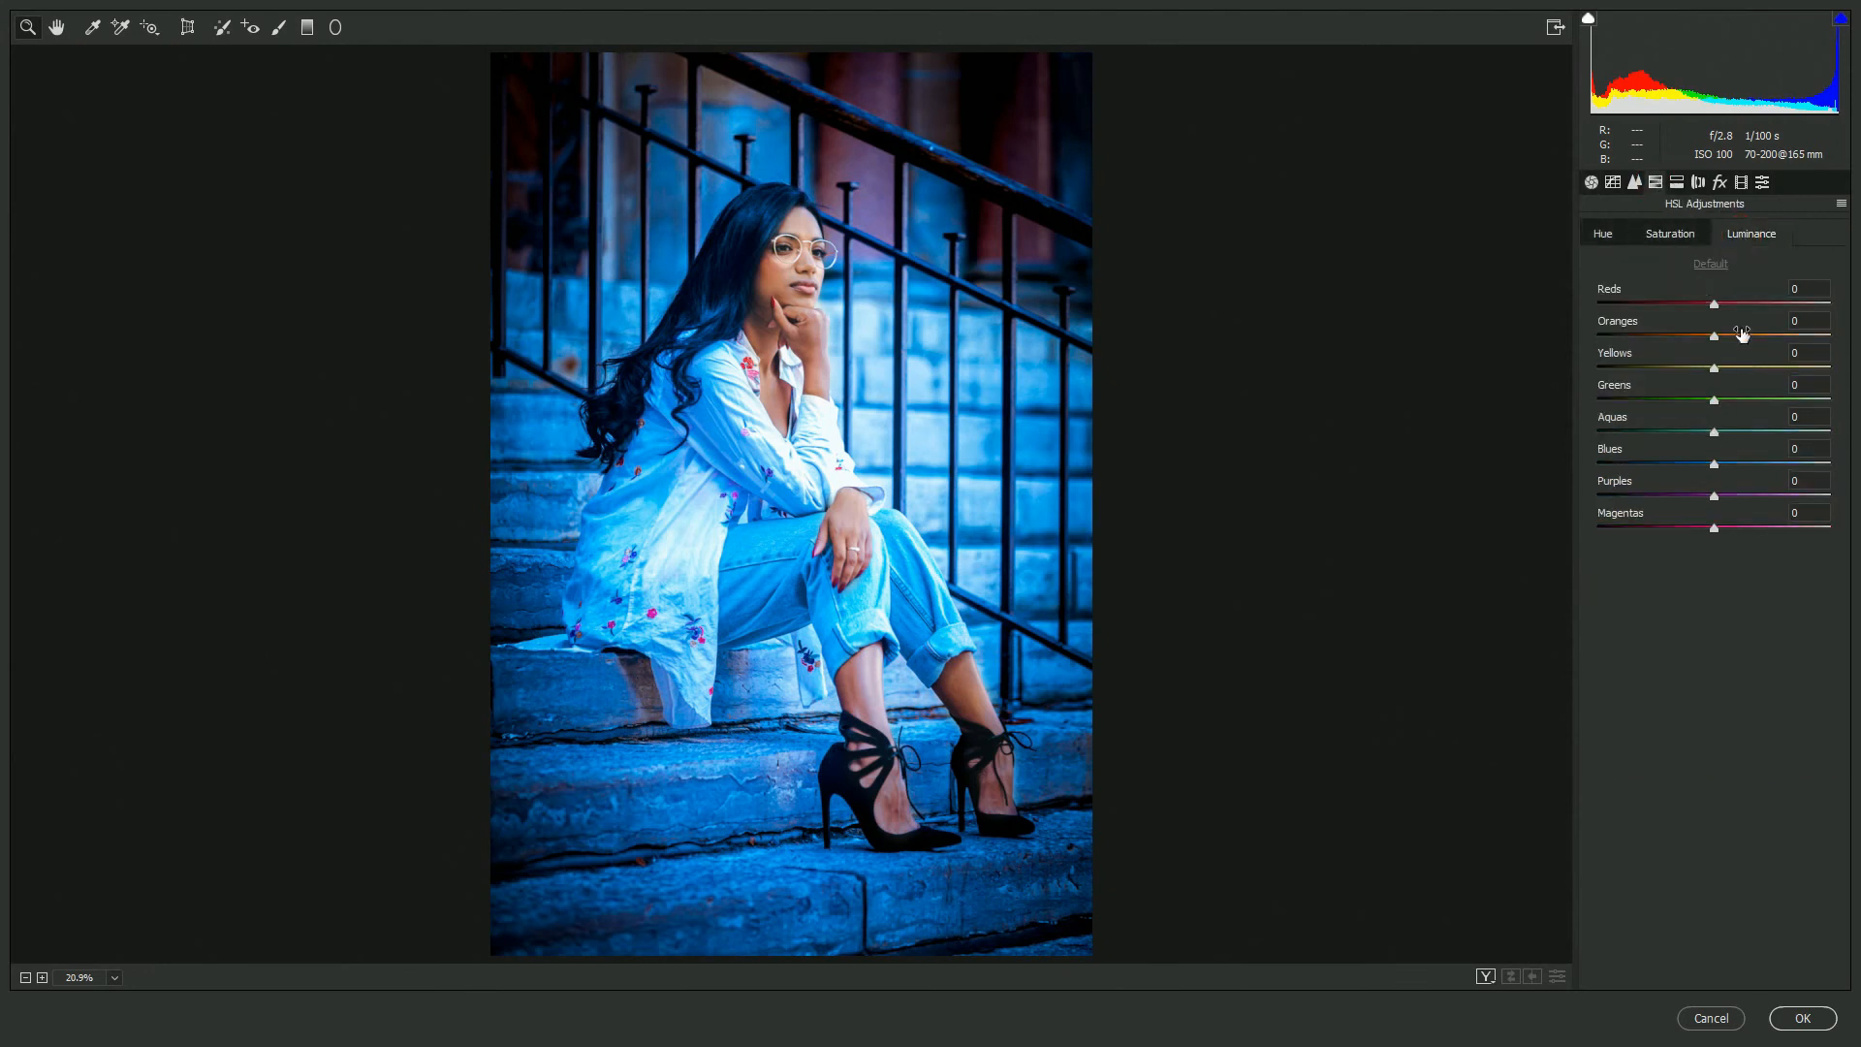
left_click(1750, 335)
left_click(1720, 368)
left_click(1690, 463)
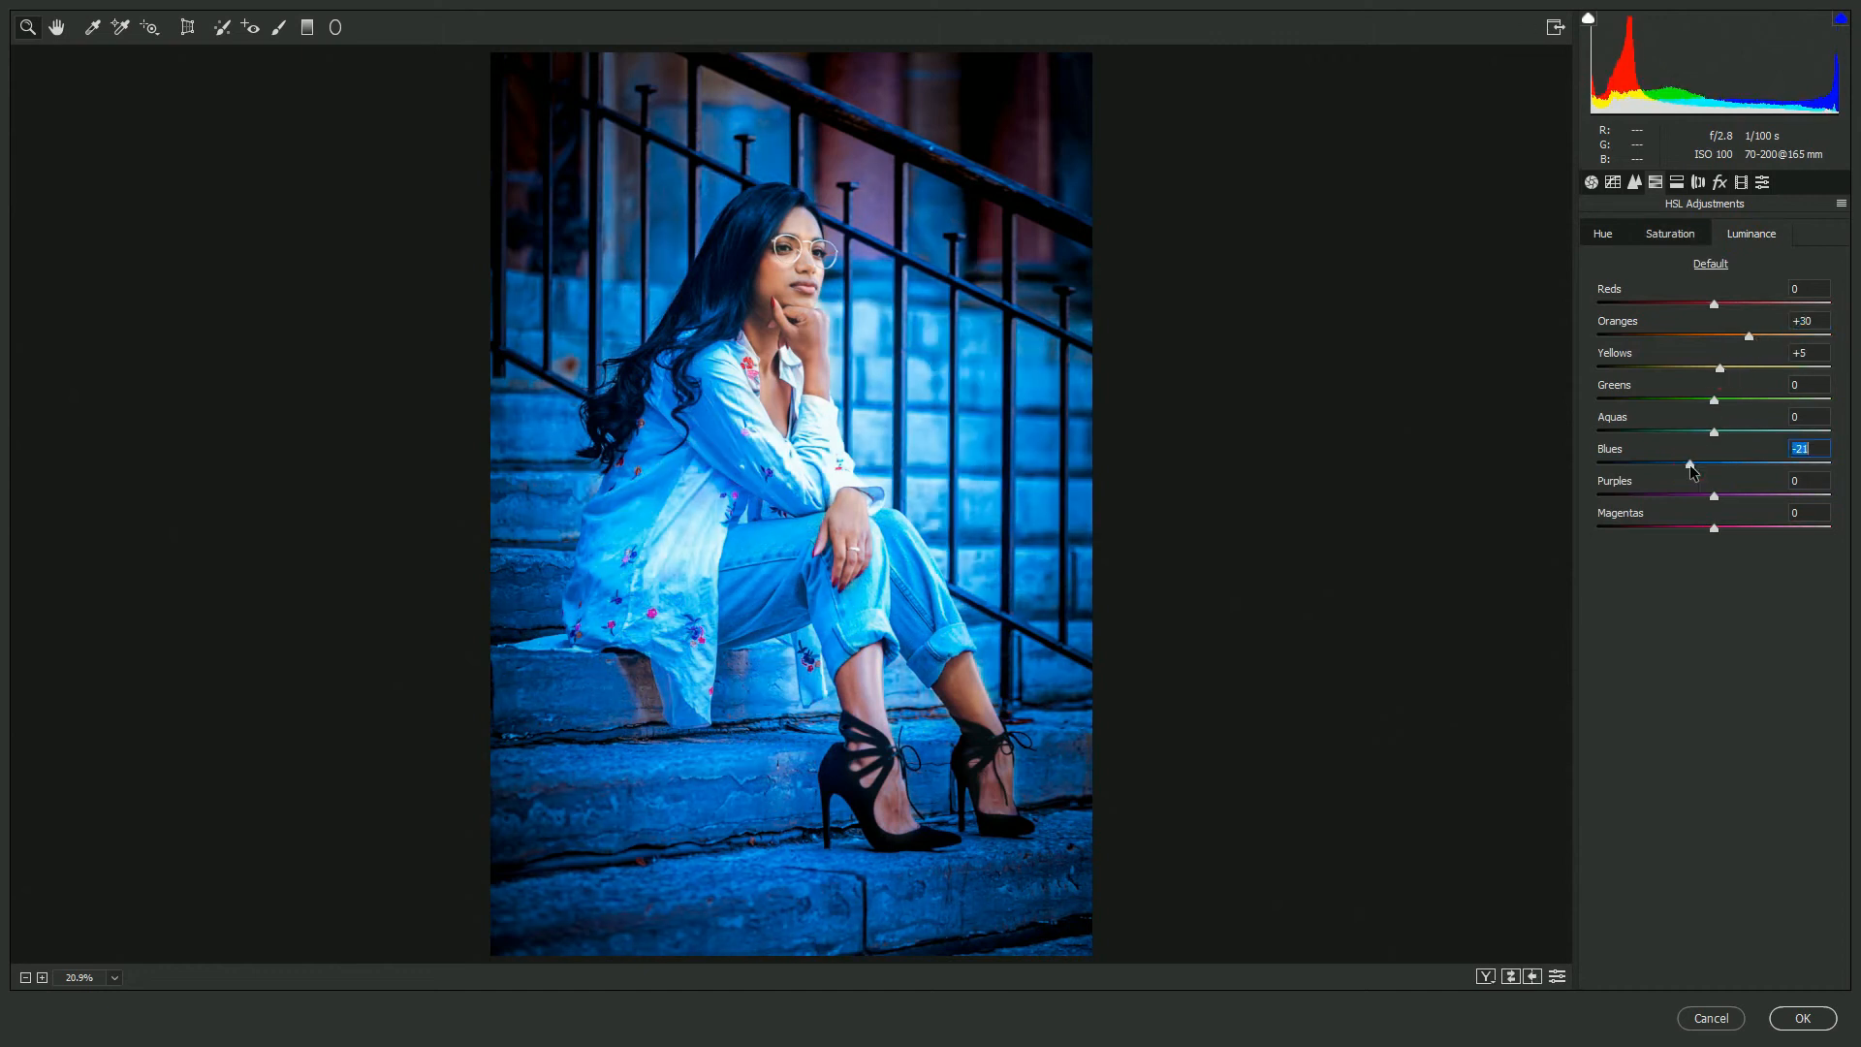
left_click(1727, 495)
left_click(1722, 528)
- In HSL Saturation, raise the Oranges, Reds and Purples saturation slightly
left_click(1682, 241)
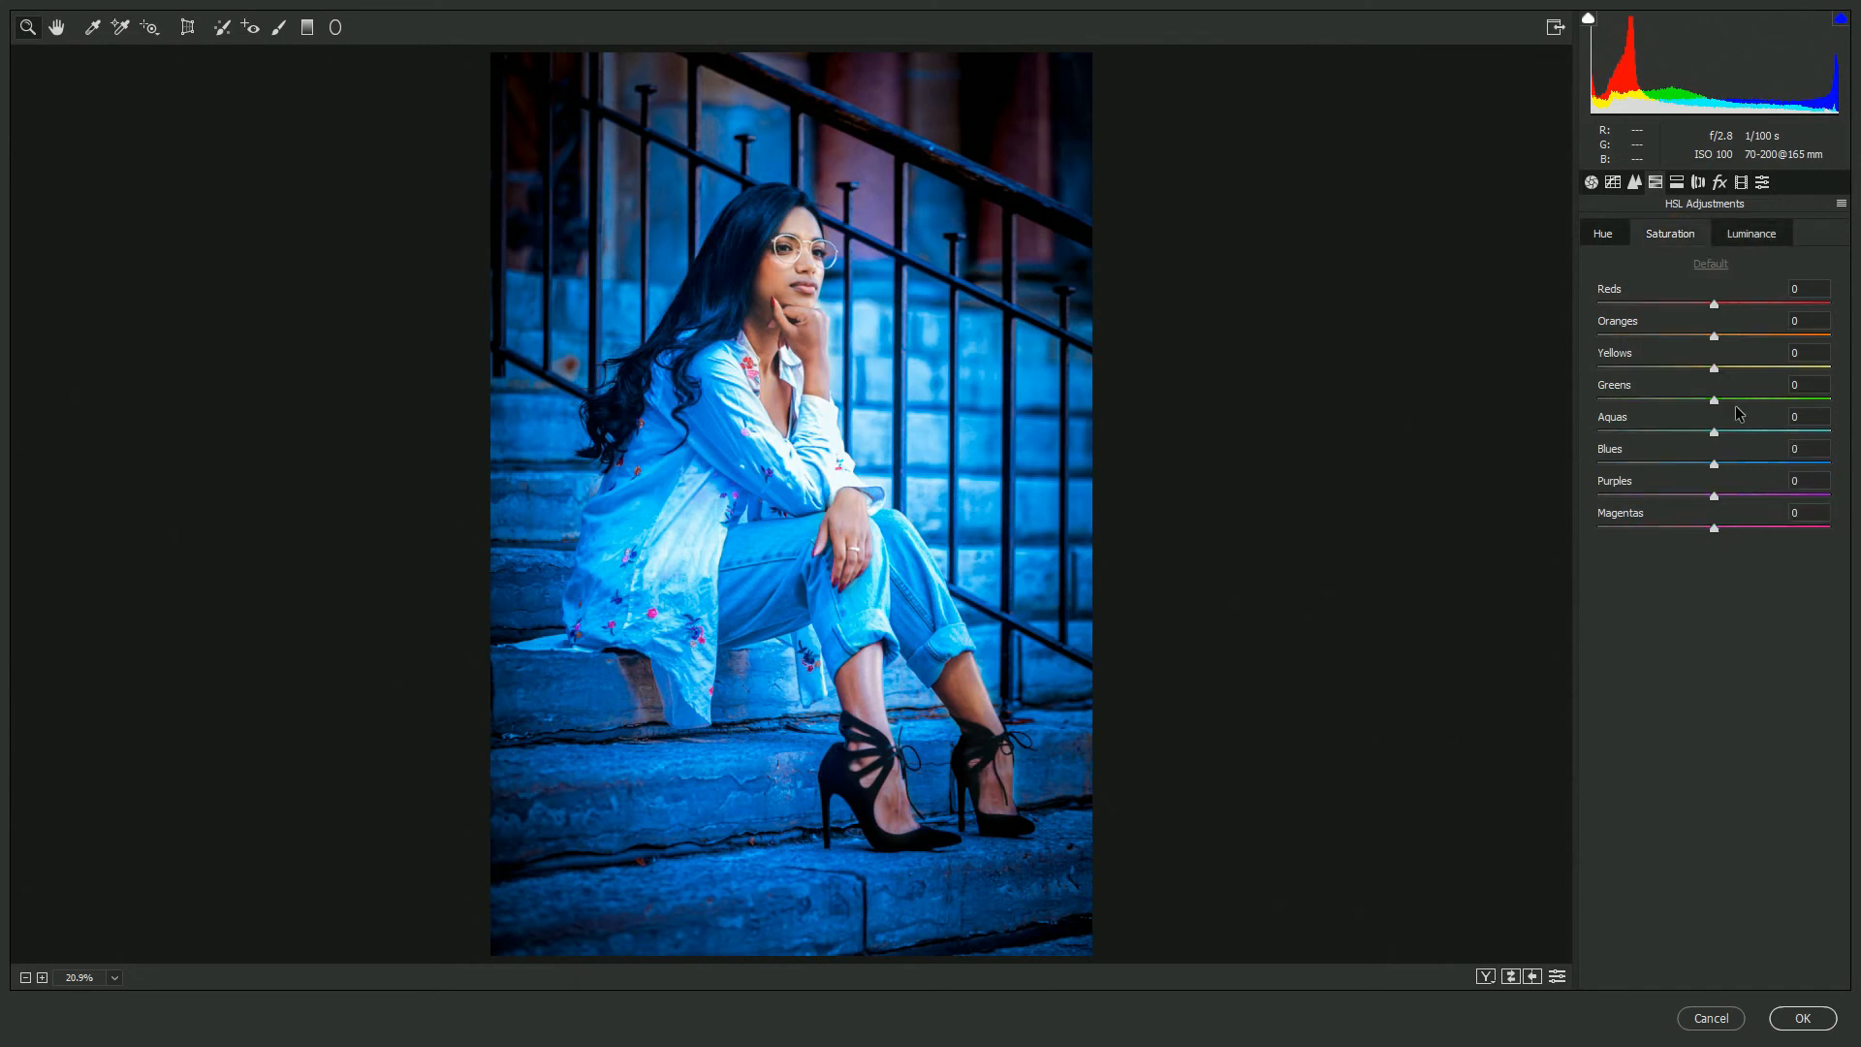
left_click(1732, 336)
left_click_drag(1714, 307, 1729, 306)
left_click_drag(1714, 496, 1731, 529)
- In HSL Hue, set Reds -8, Oranges -13, Blues -18 and Purples -7
left_click(1604, 234)
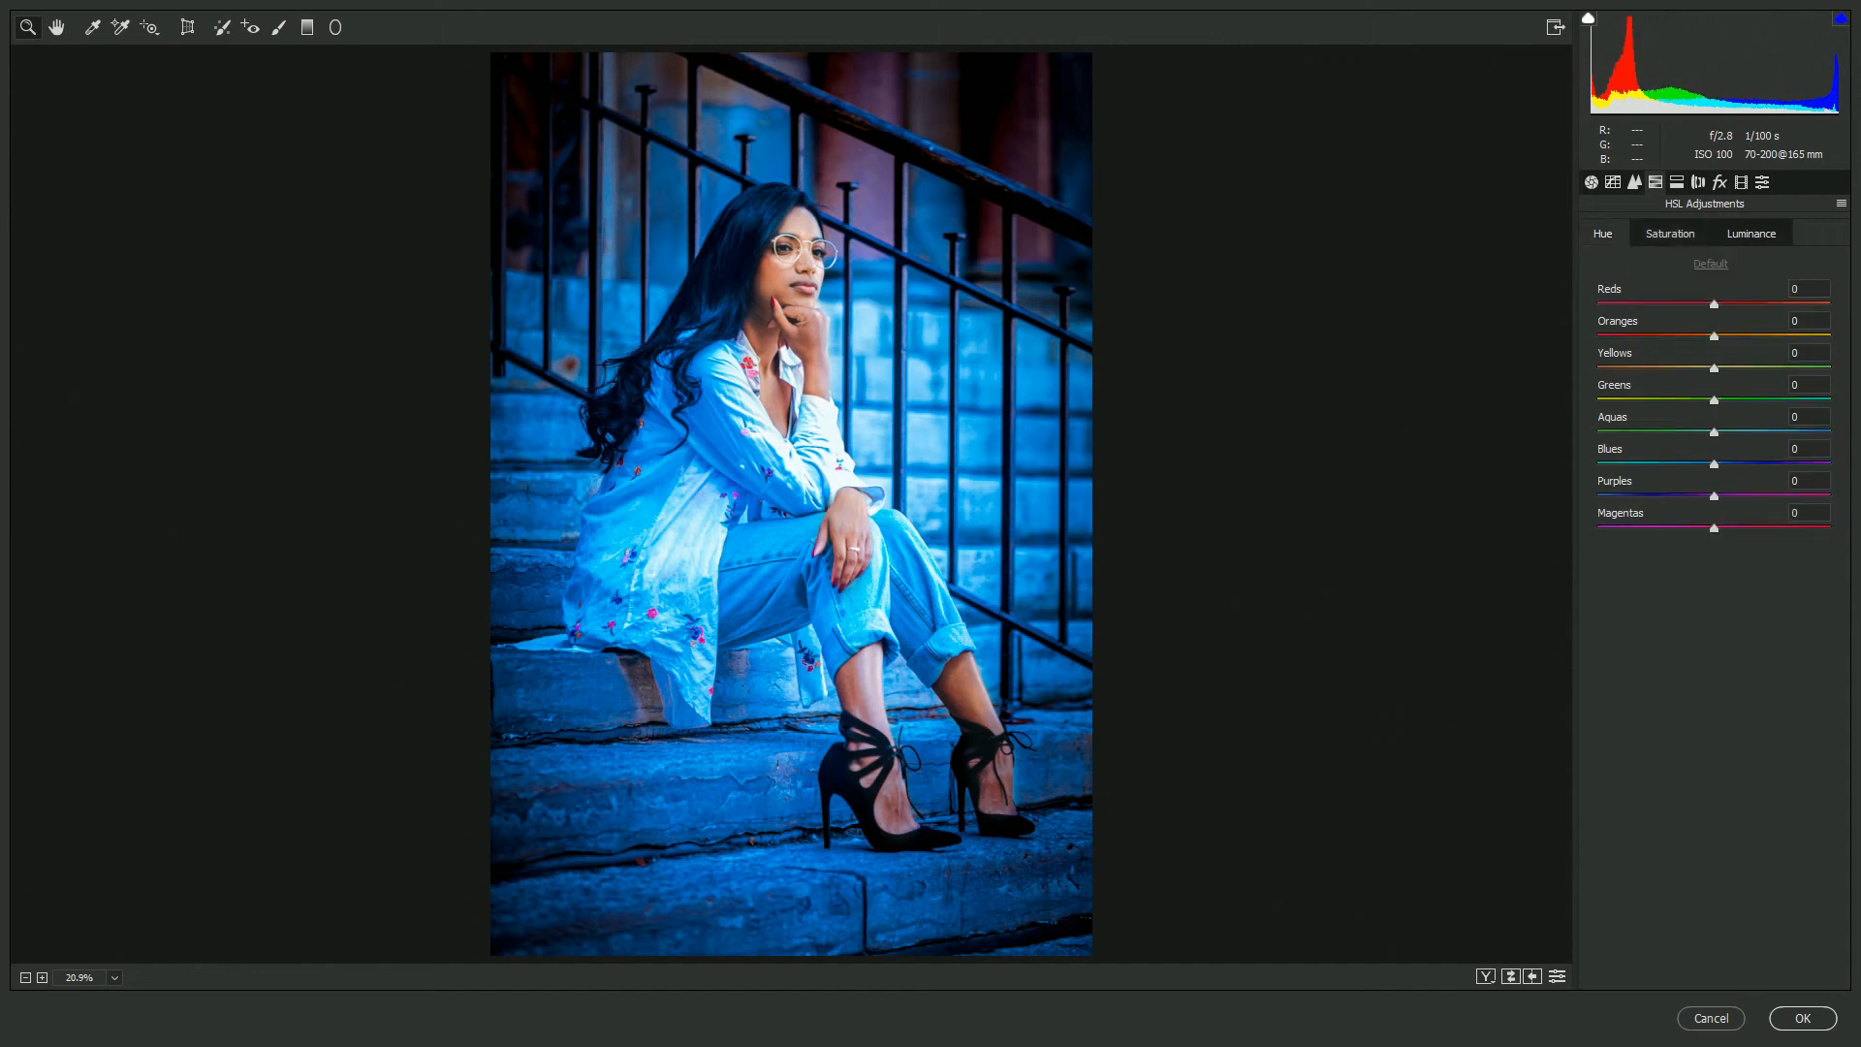
left_click_drag(1707, 339, 1706, 304)
mouse_move(1714, 464)
left_mouse_down()
mouse_move(1696, 465)
mouse_move(1708, 497)
left_mouse_up()
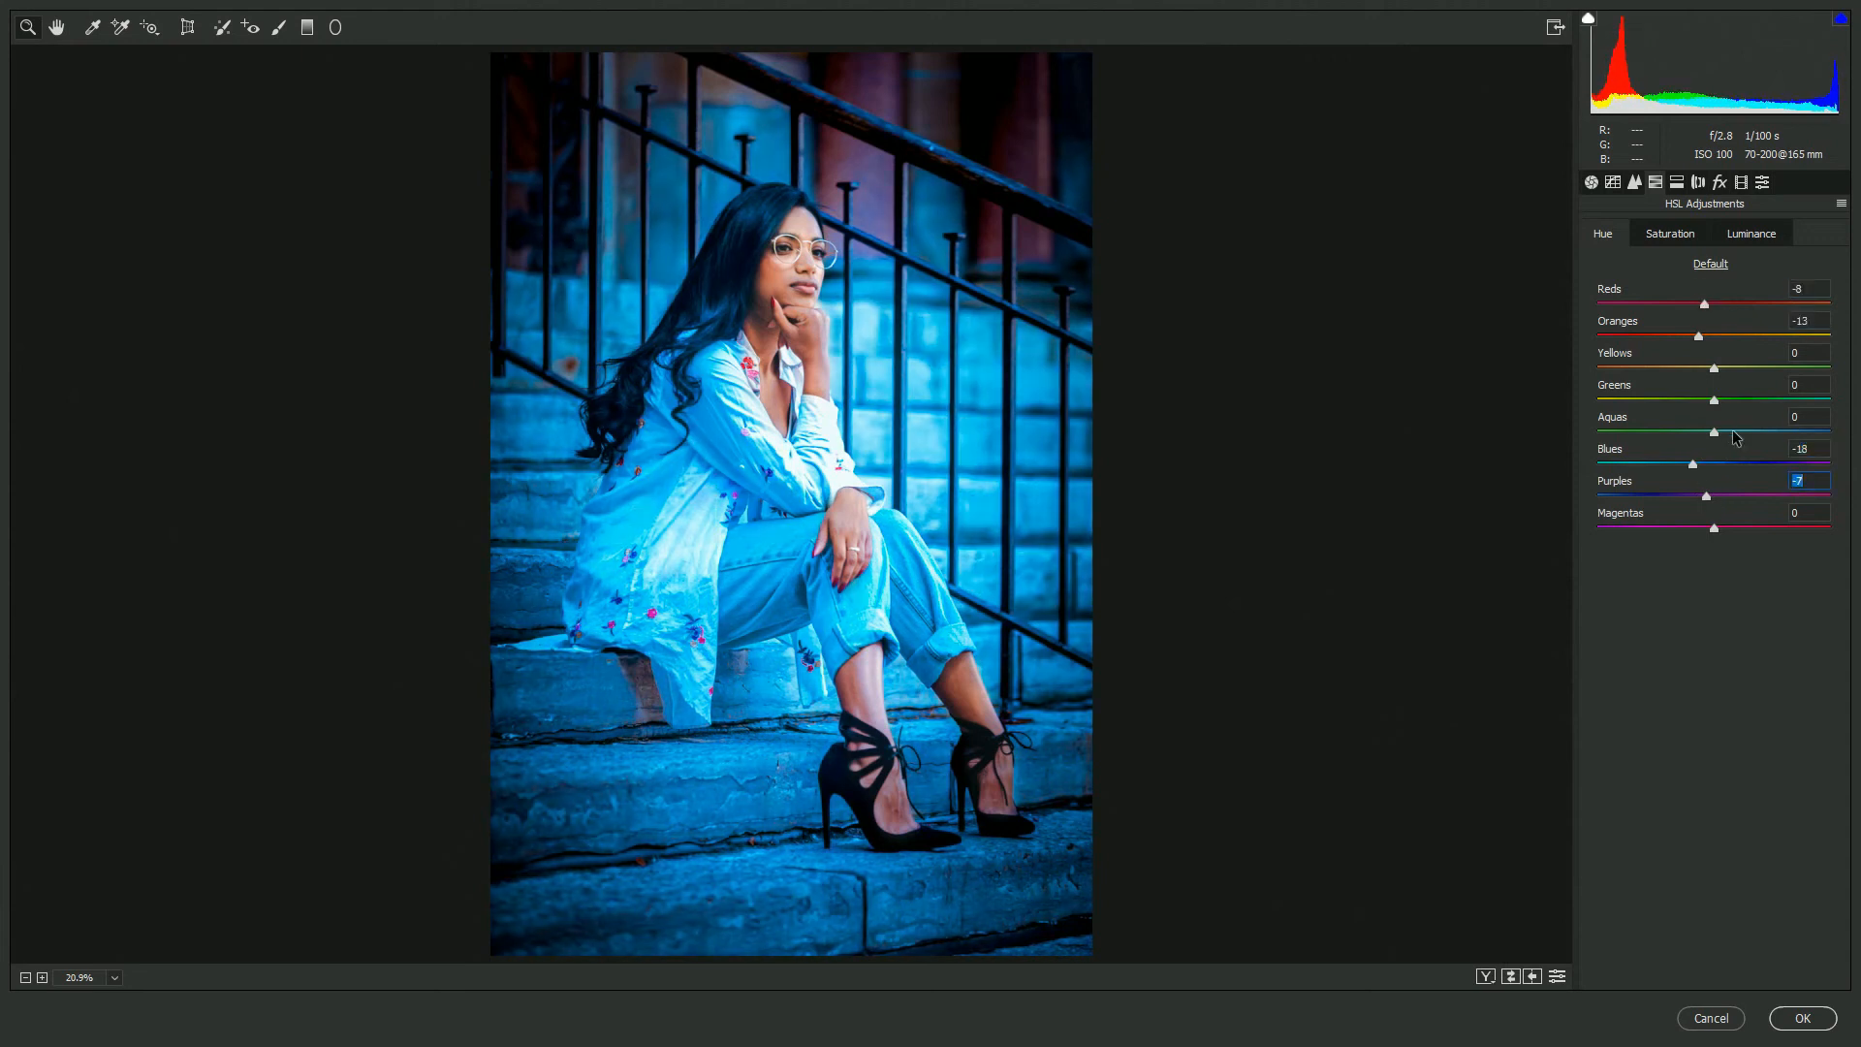
- In Basic, set Highlights +6, Shadows +14, Whites +13, Blacks -17, Texture +6, Clarity +8, Dehaze +16, and nudge Temperature cooler
left_click(1592, 182)
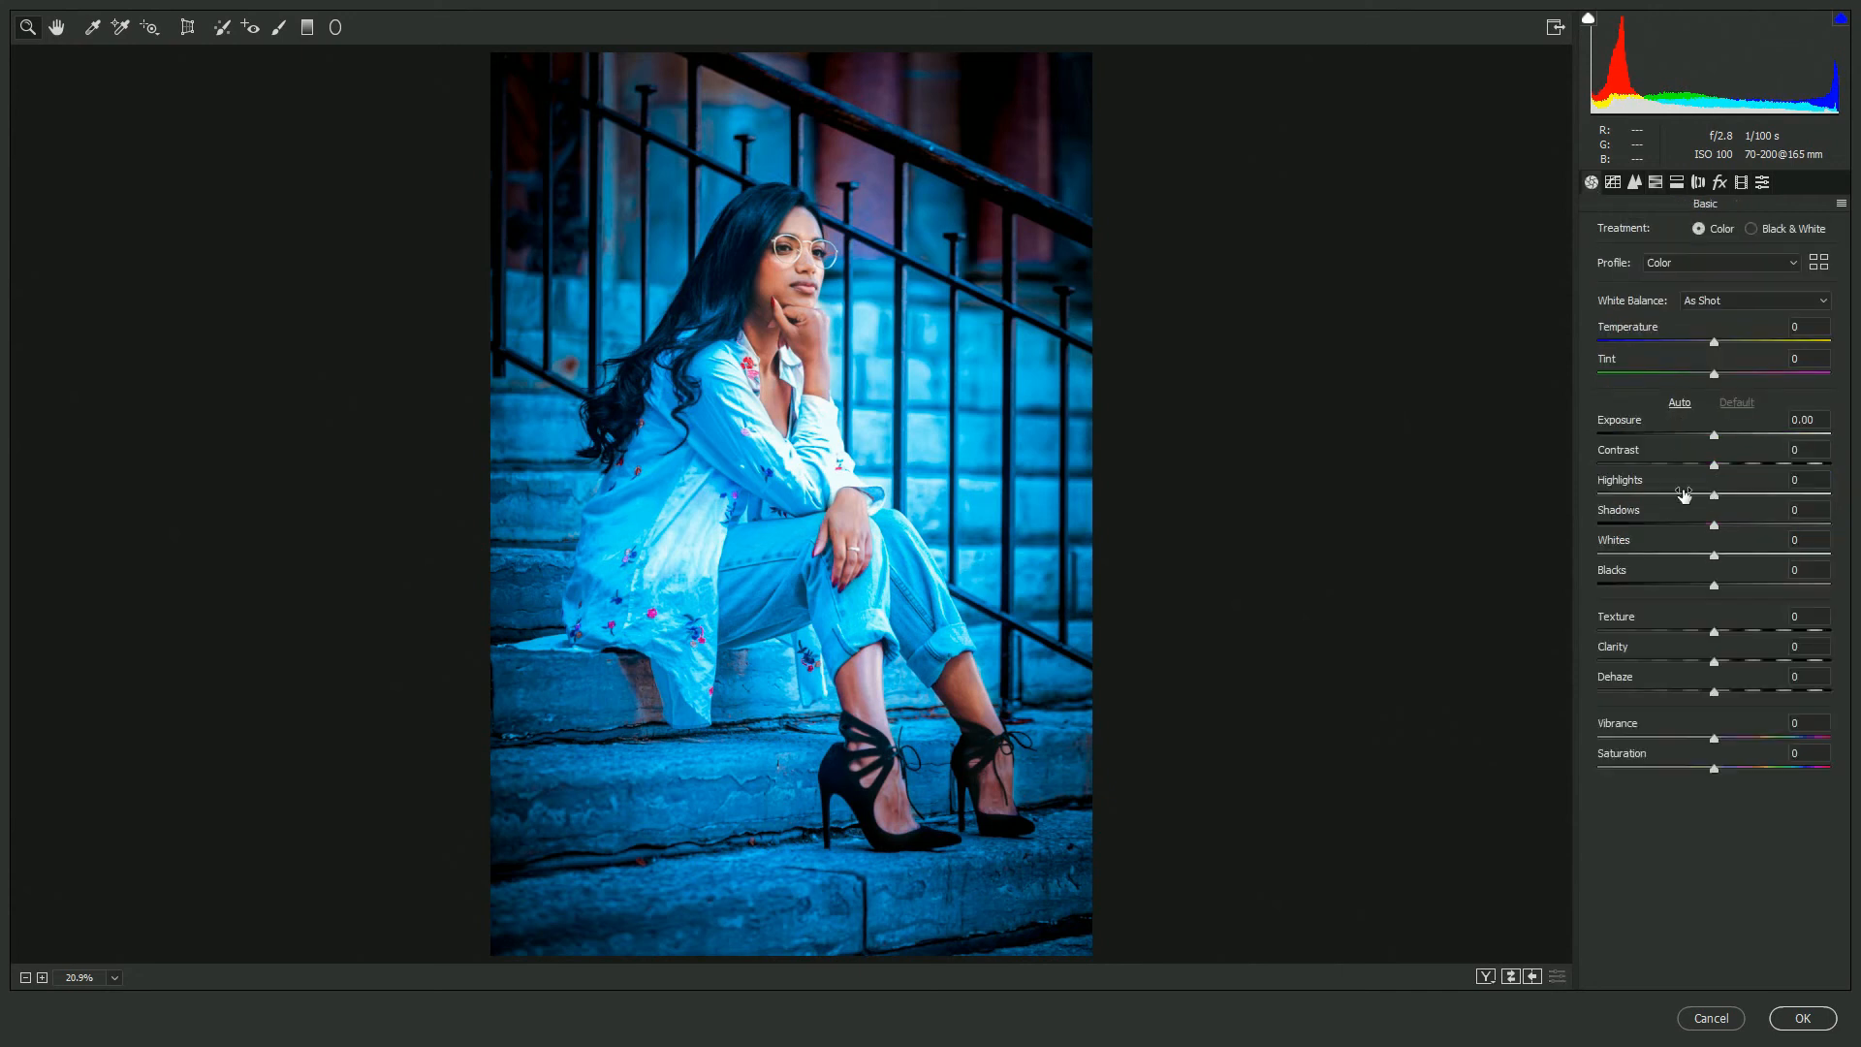
left_click_drag(1724, 528, 1733, 693)
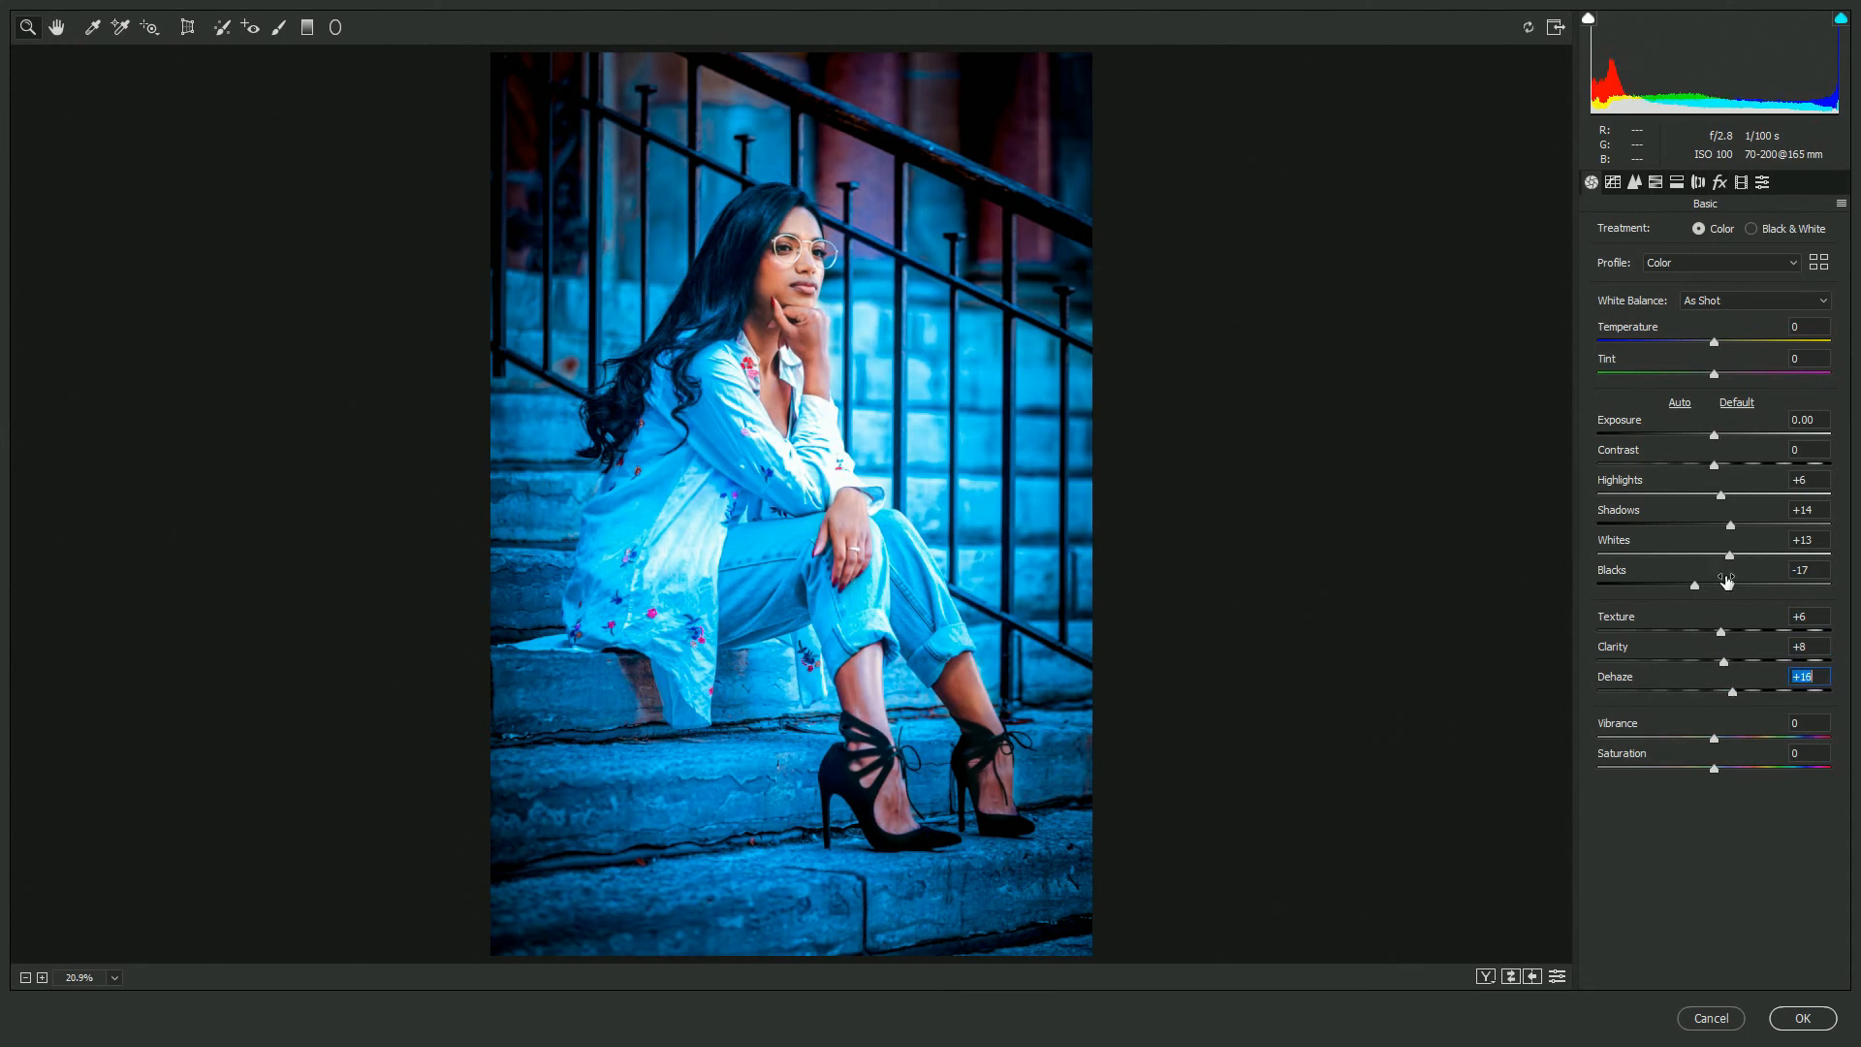
left_click_drag(1714, 345, 1709, 345)
- Set Calibration Green Primary Hue +22, Blue Primary Hue -16 and Saturation +13, and Noise Reduction Luminance 56
left_click(1743, 182)
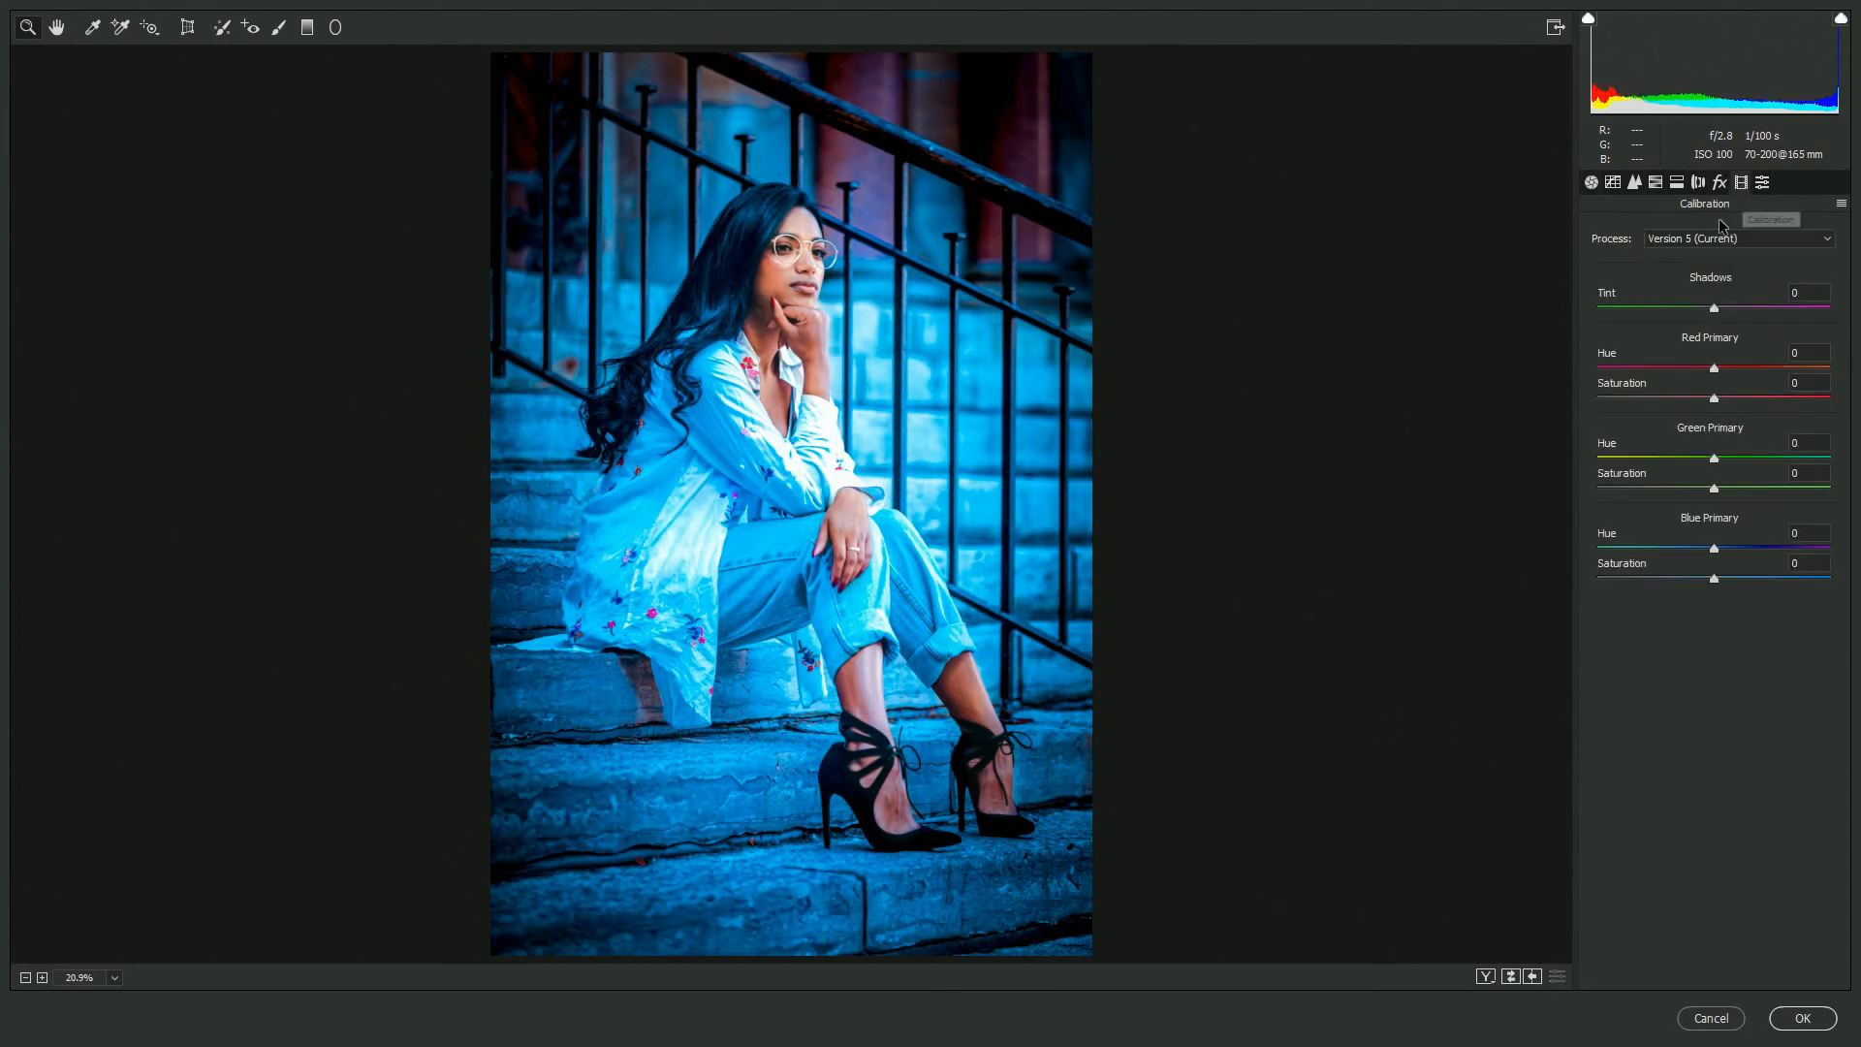
left_click_drag(1714, 458, 1739, 457)
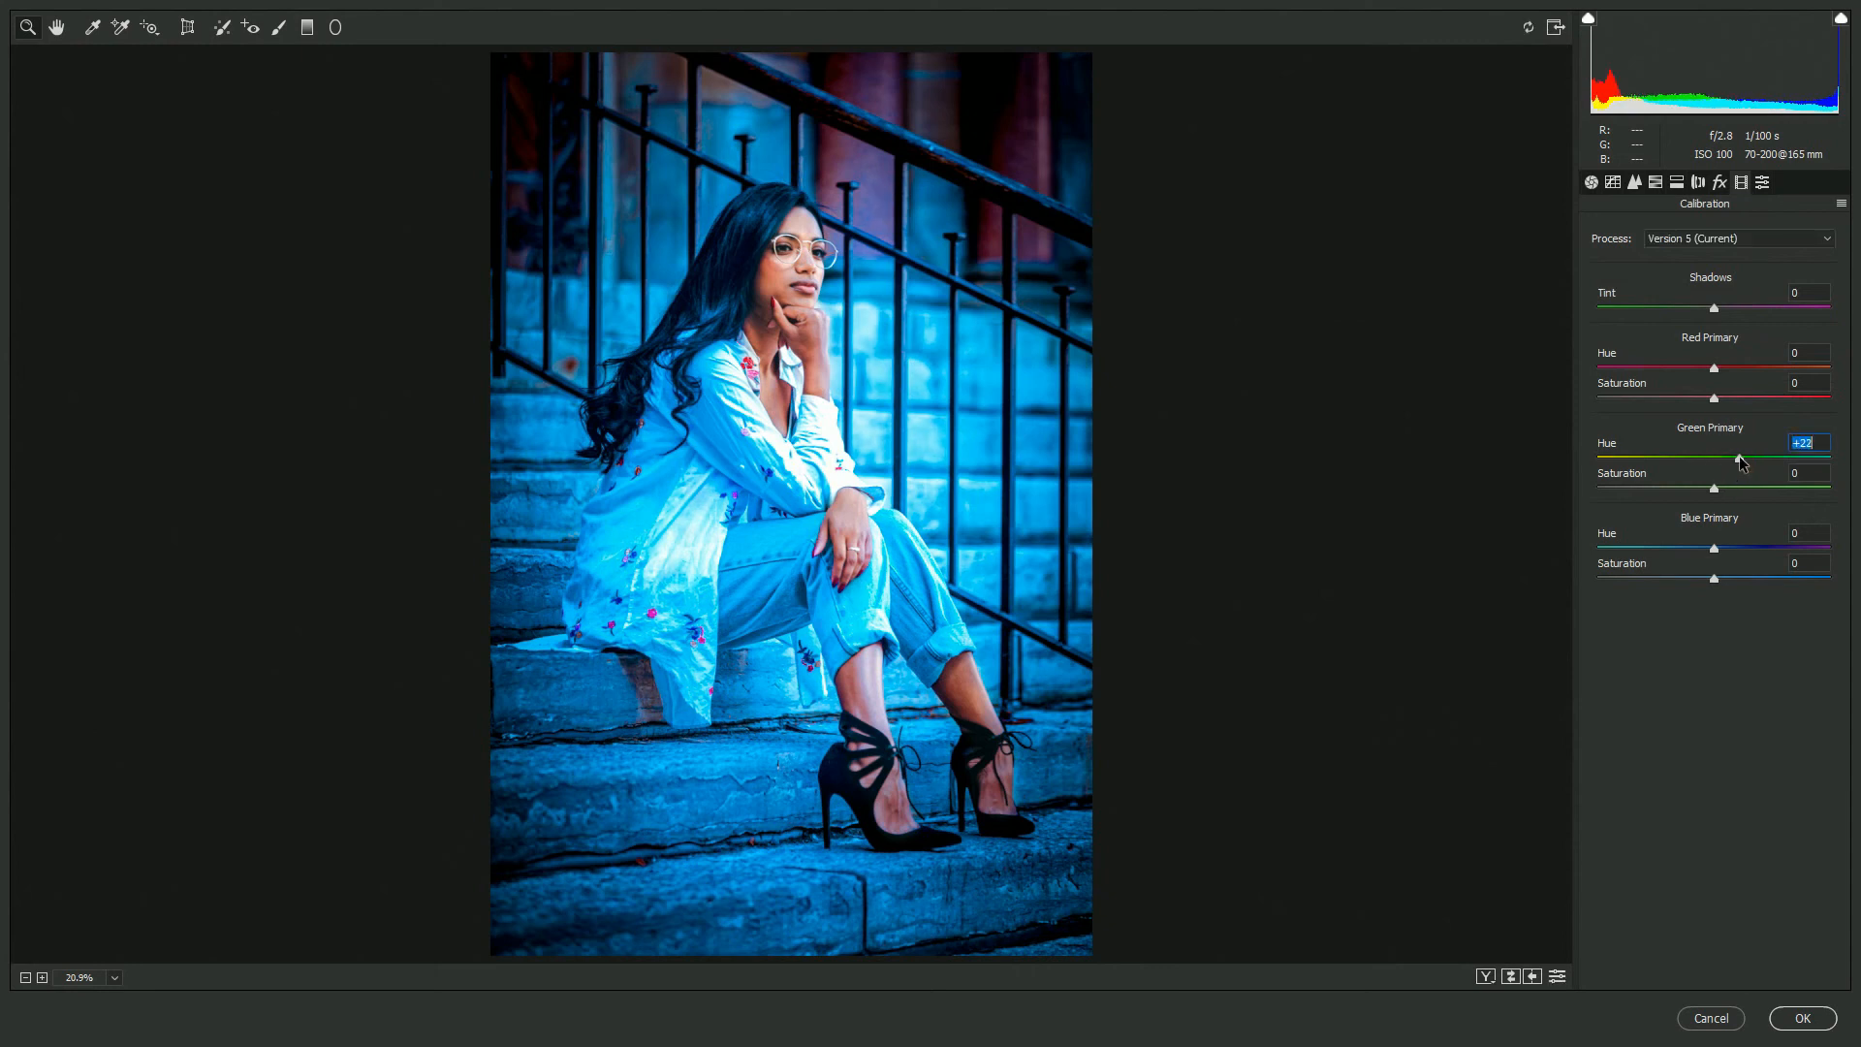
mouse_move(1715, 549)
left_mouse_down()
mouse_move(1695, 544)
mouse_move(1730, 576)
left_mouse_up()
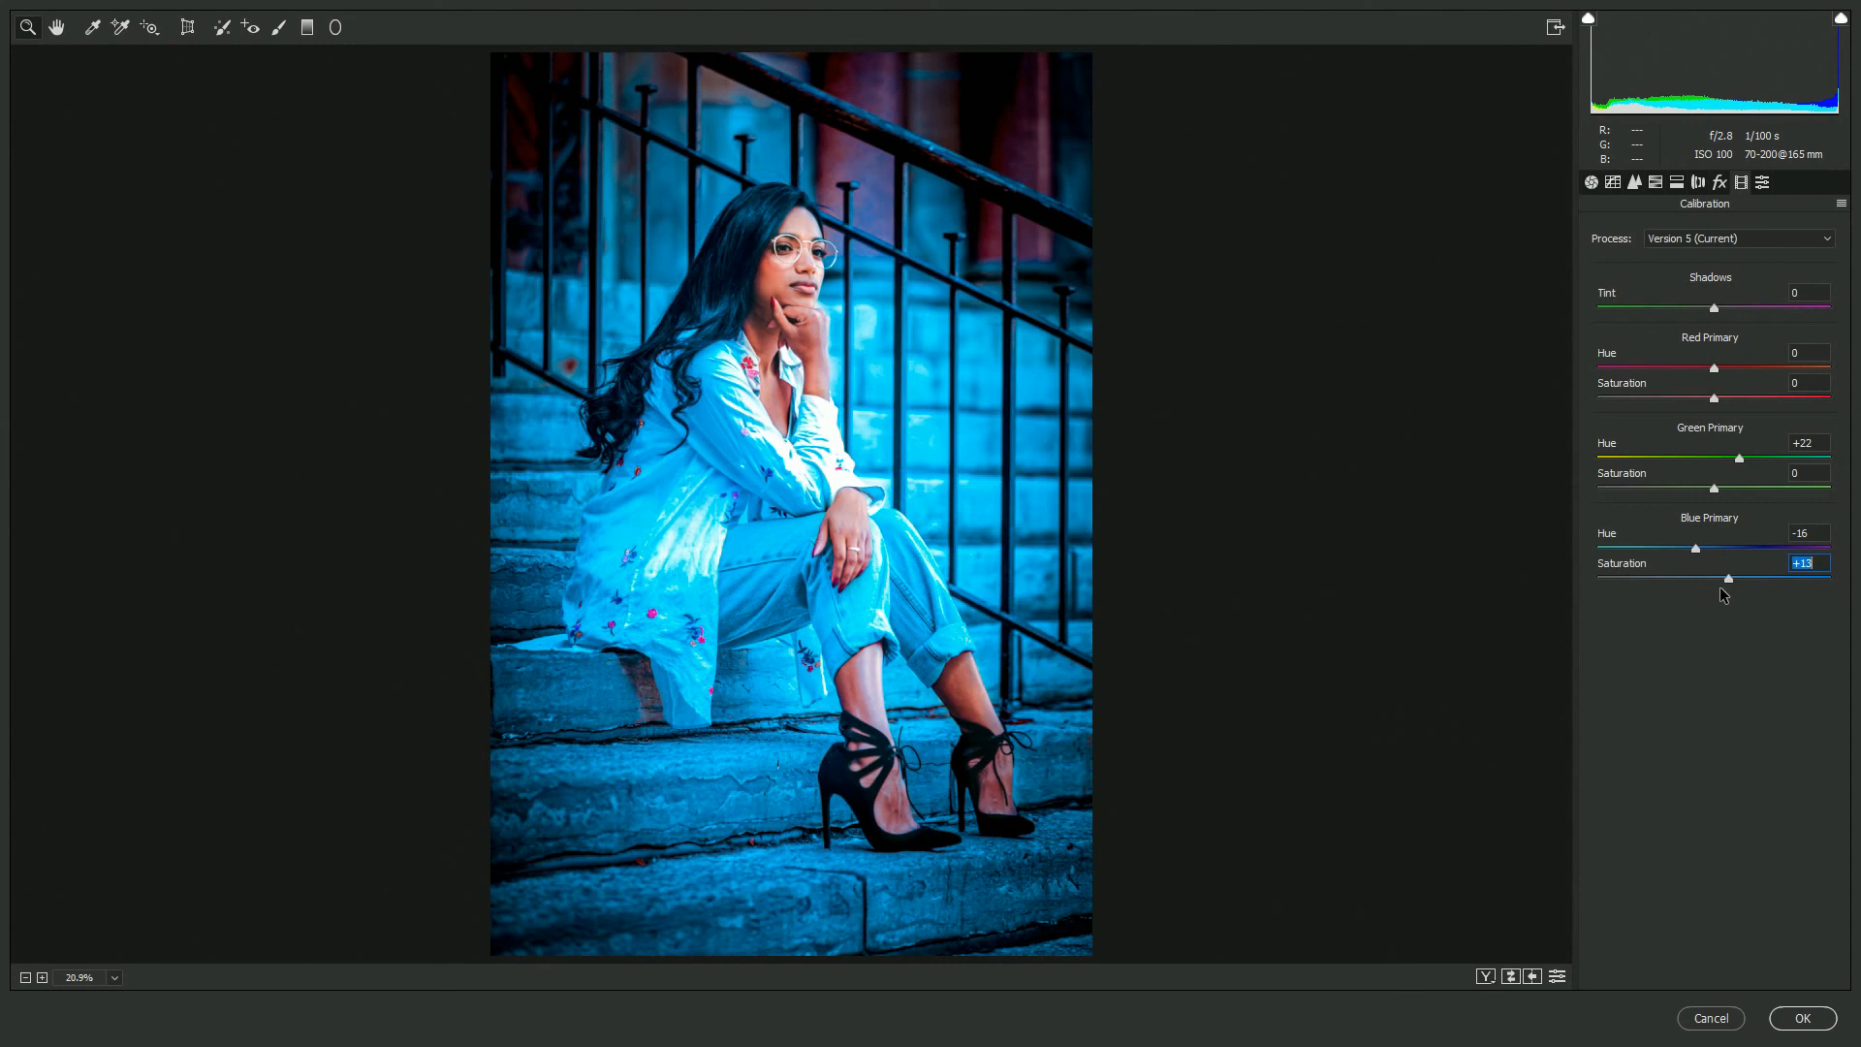
left_click(1634, 182)
left_click_drag(1600, 423, 1725, 422)
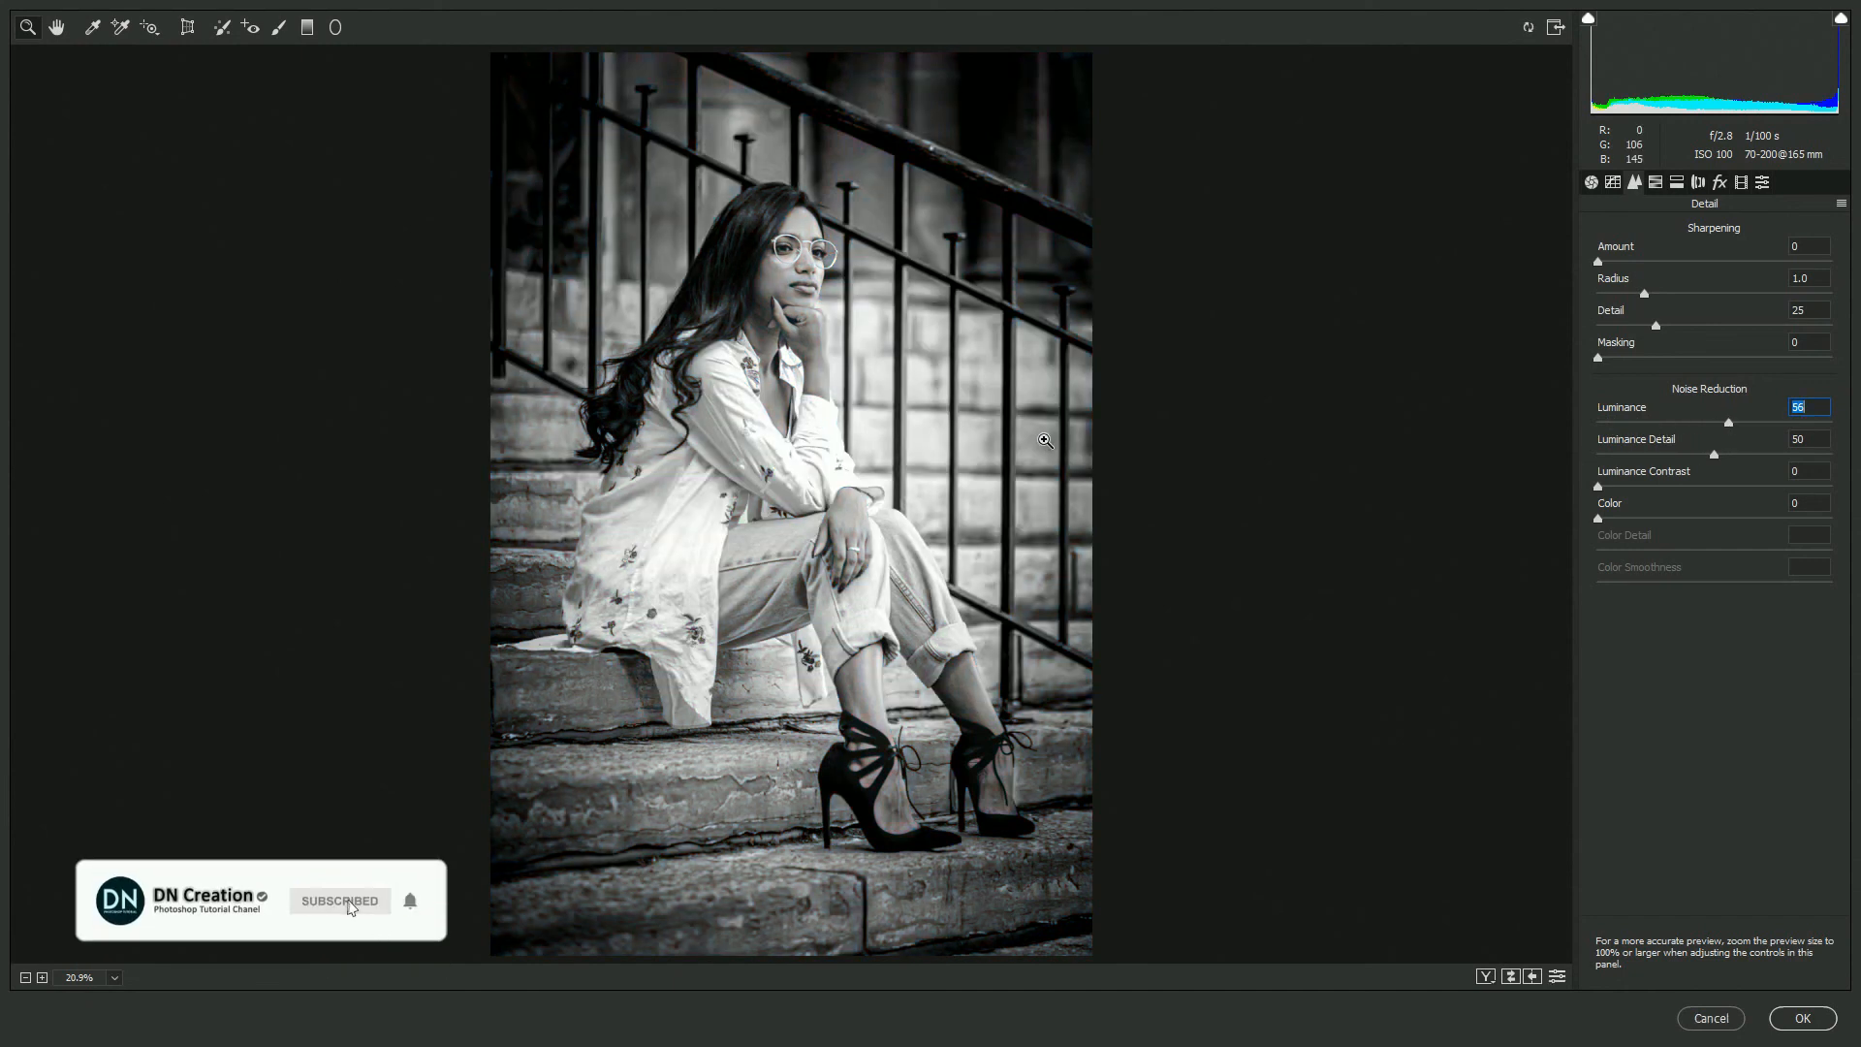
- Review the HSL settings on a zoomed-in preview, undo a trial Oranges luminance tweak, and apply the Camera Raw filter
left_click(837, 333)
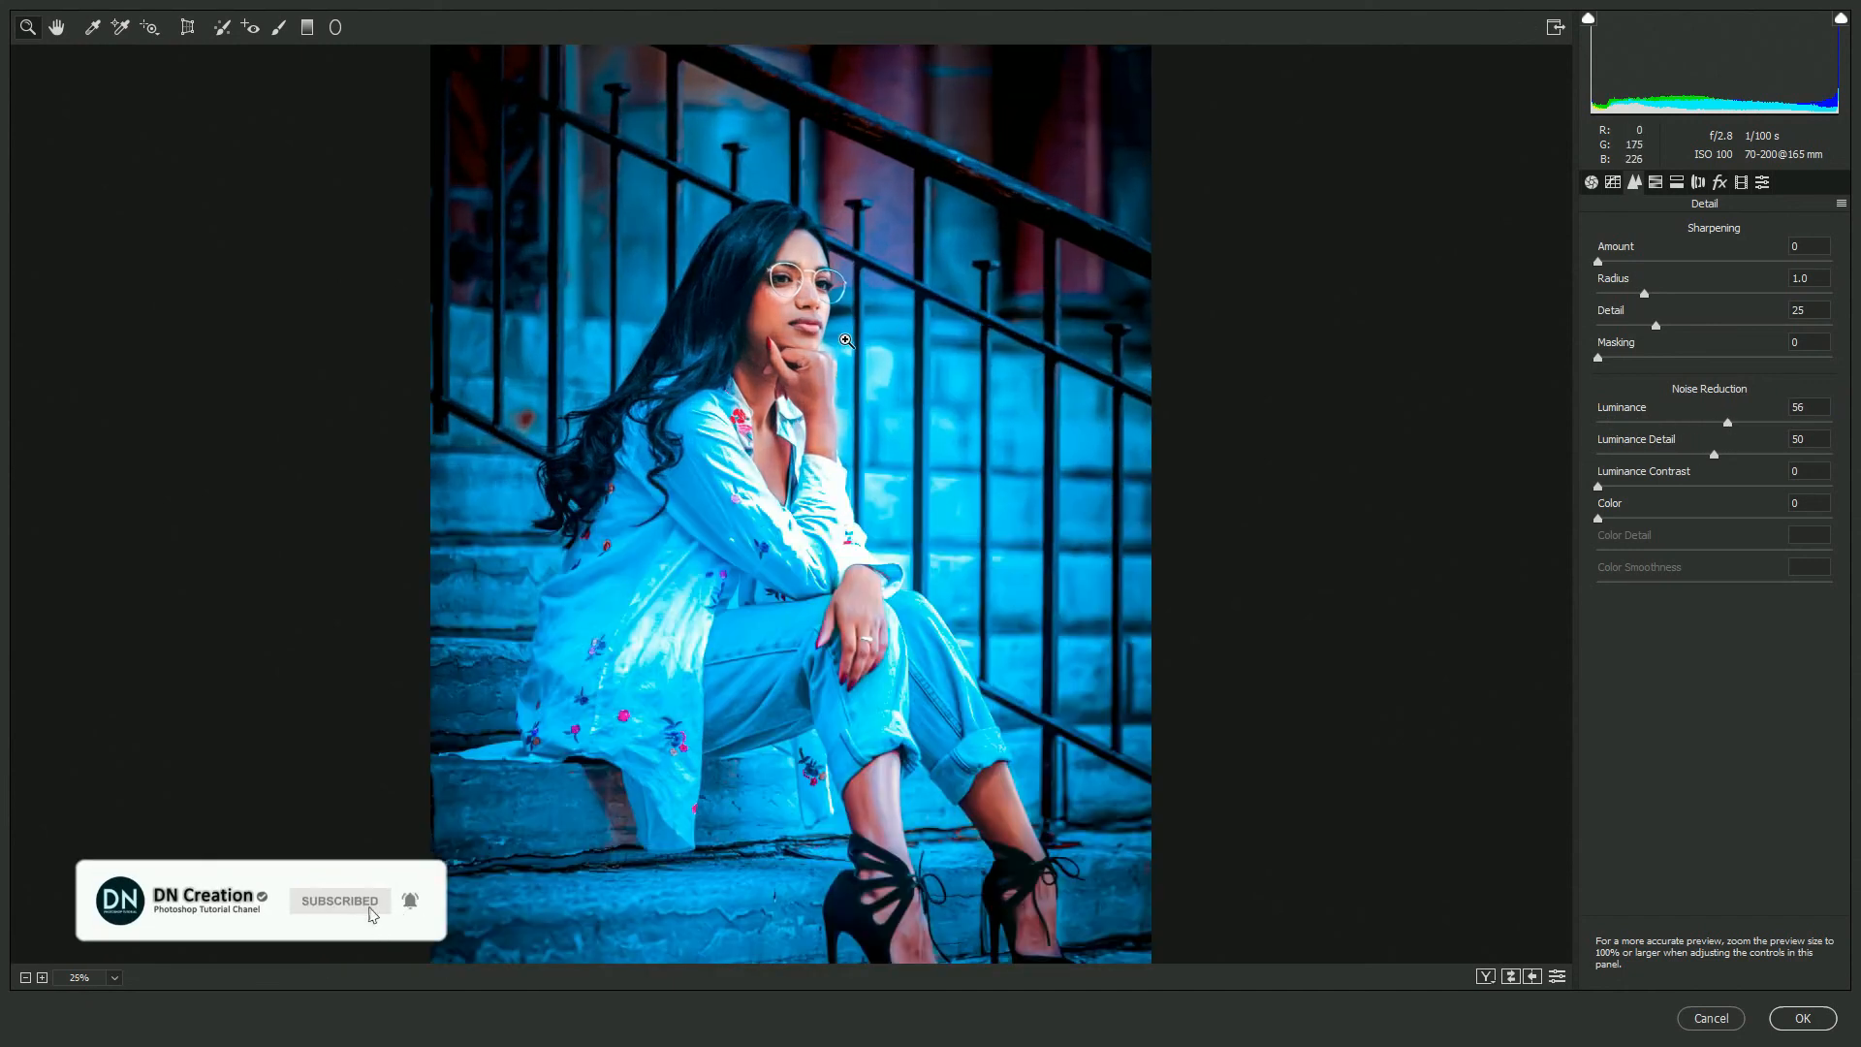
left_click(880, 405)
left_click(1656, 184)
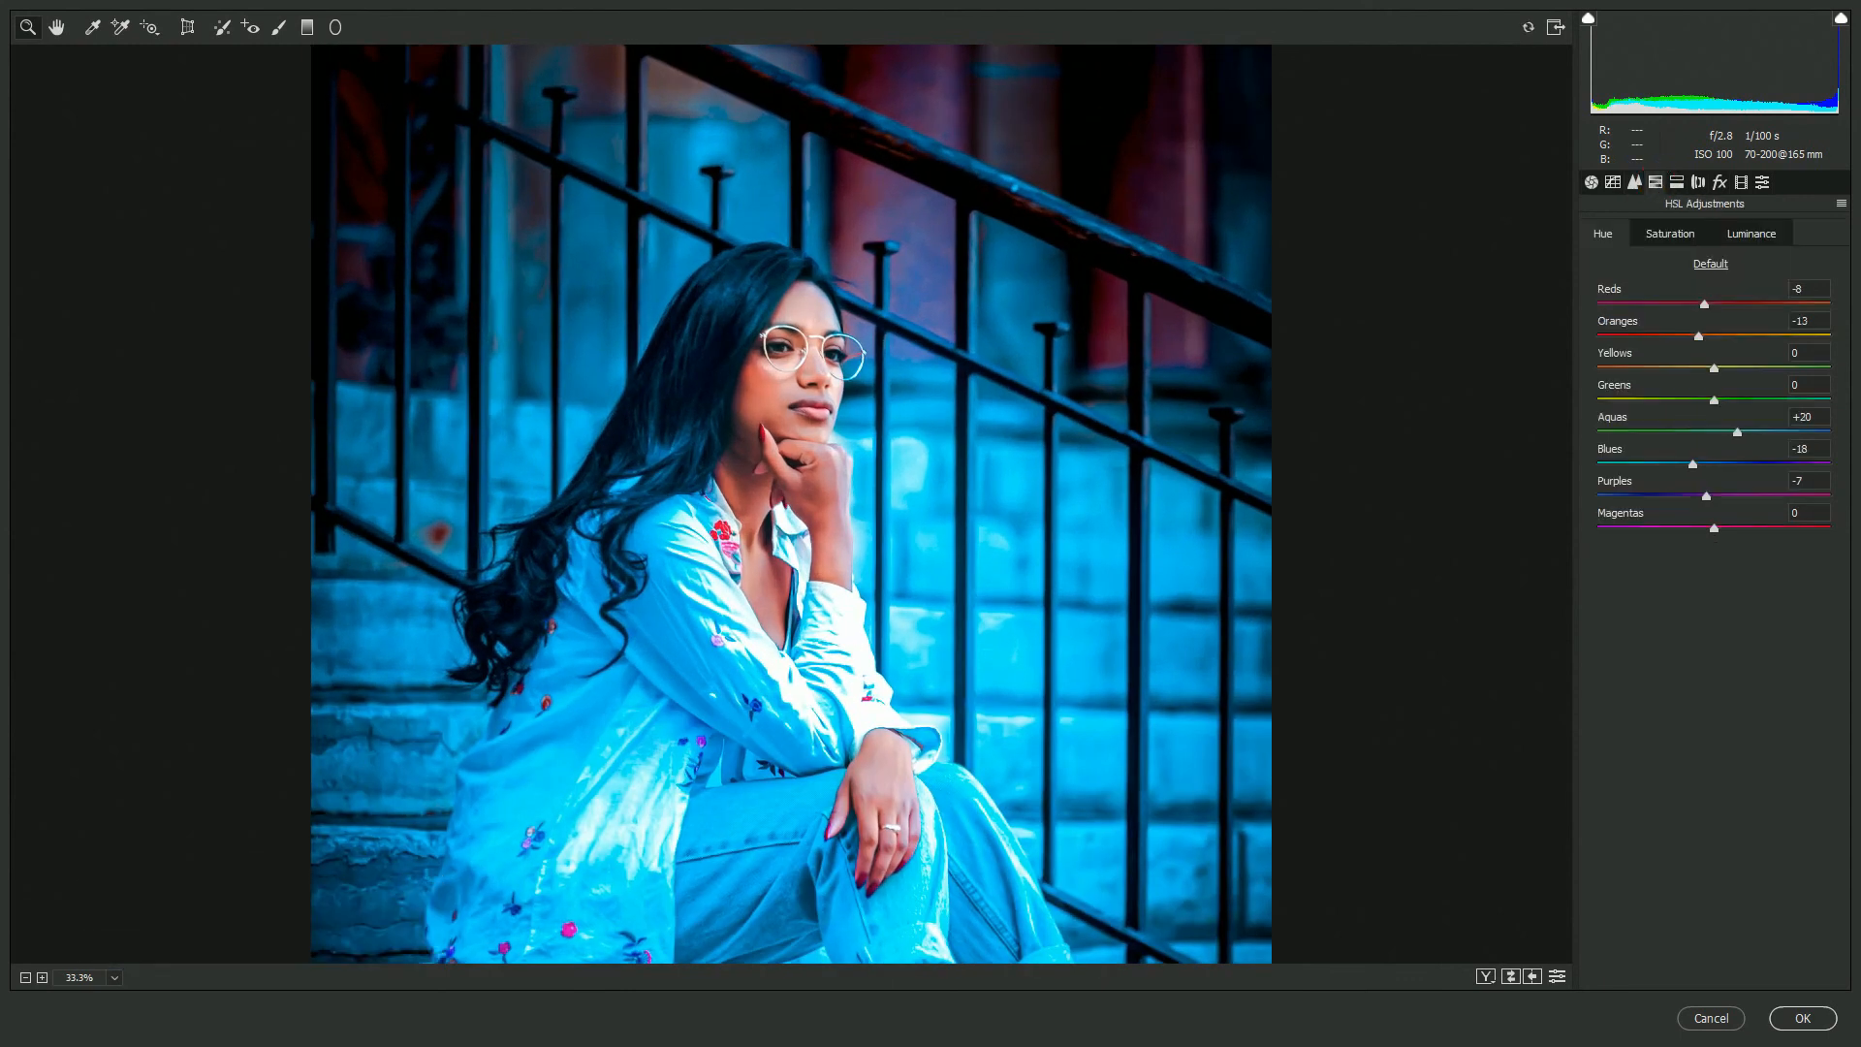
left_click(1671, 233)
left_click(1751, 234)
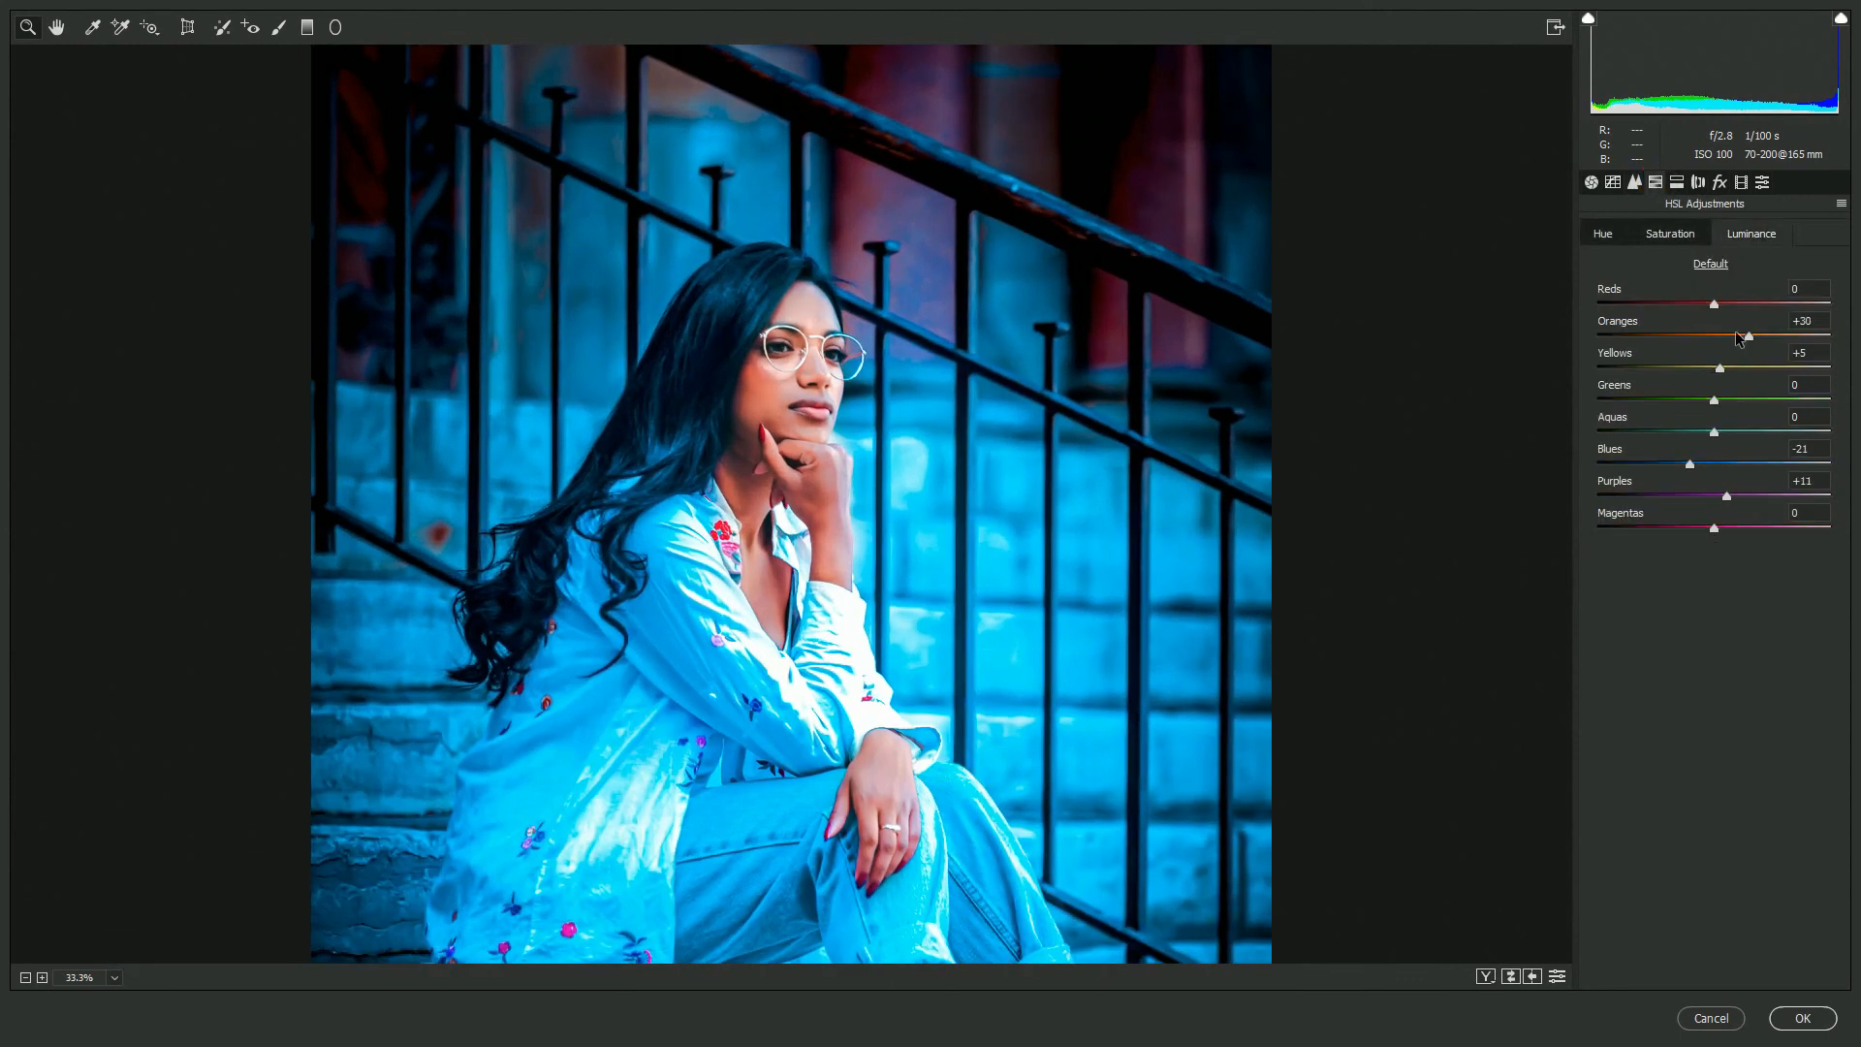
left_click(1765, 337)
left_click_drag(1766, 335, 1772, 335)
key("ctrl+z")
left_click(1736, 369)
left_click(1803, 1018)
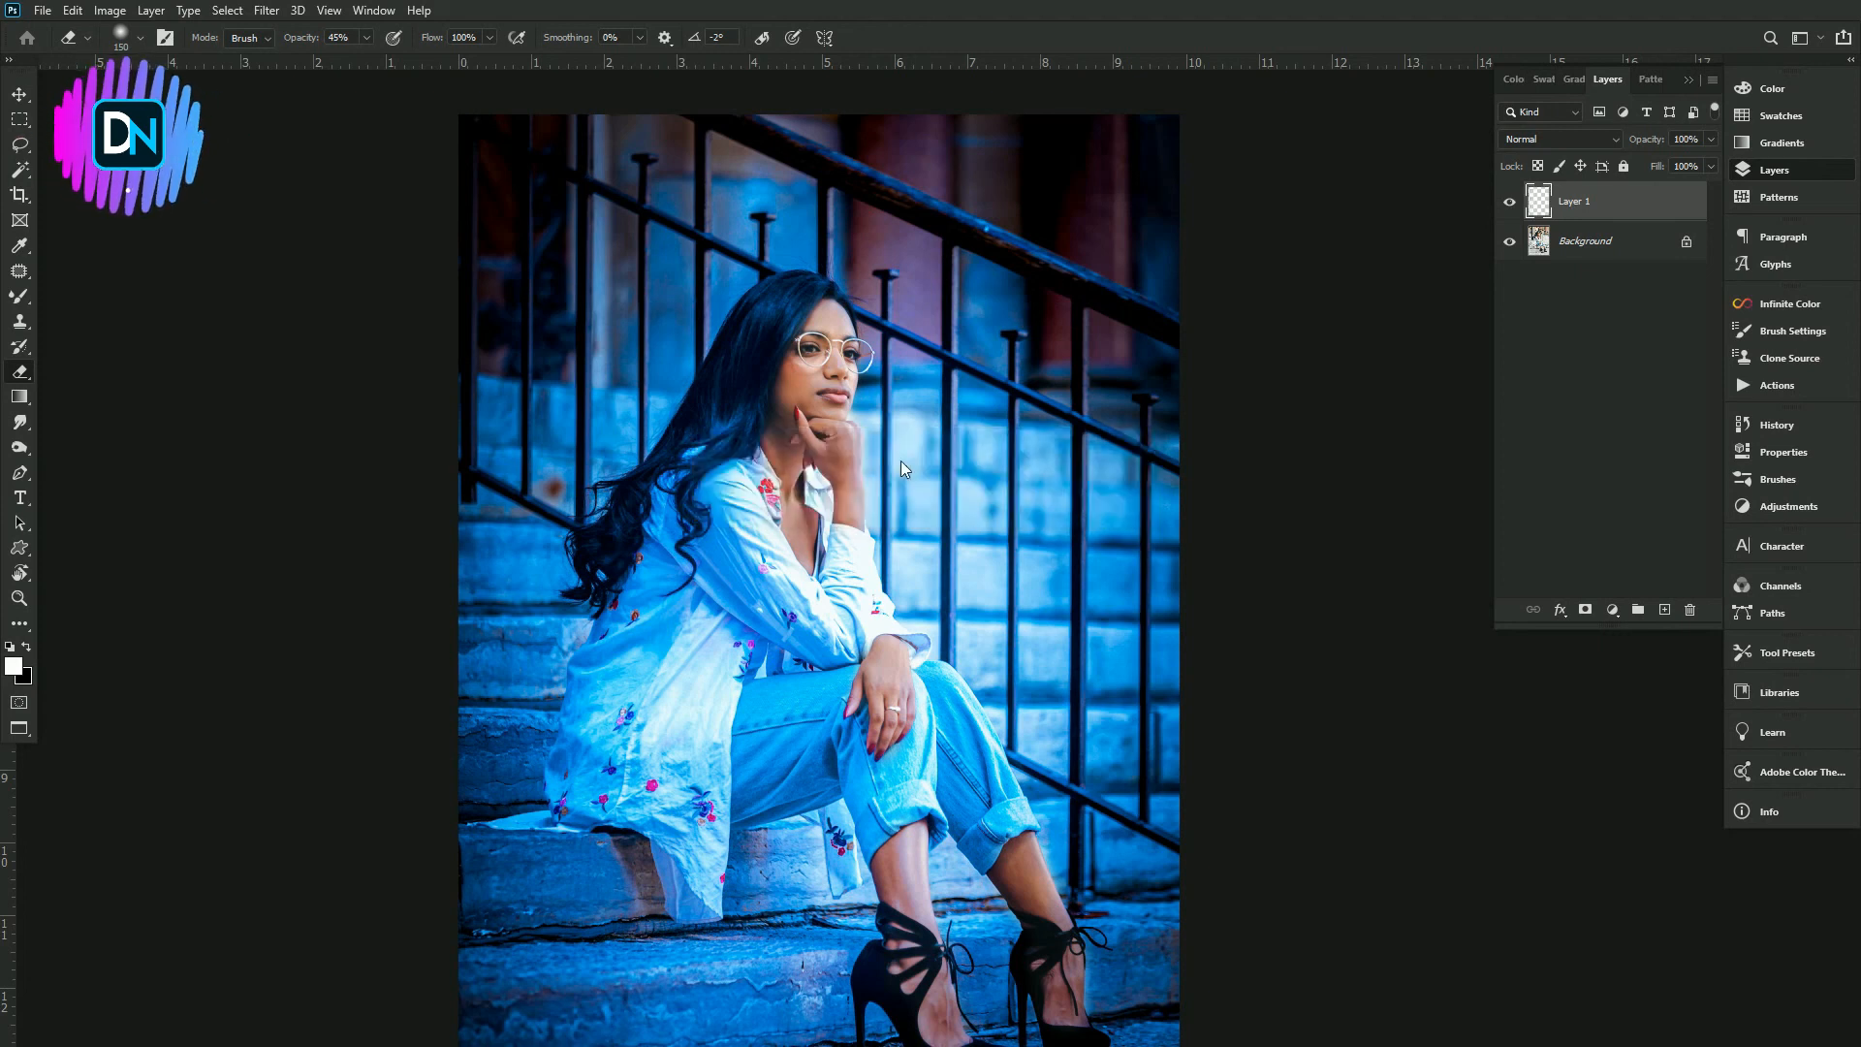
- Apply Levels to the layer with input black 8 and white 244, then toggle the layer's visibility to compare
key("ctrl+minus")
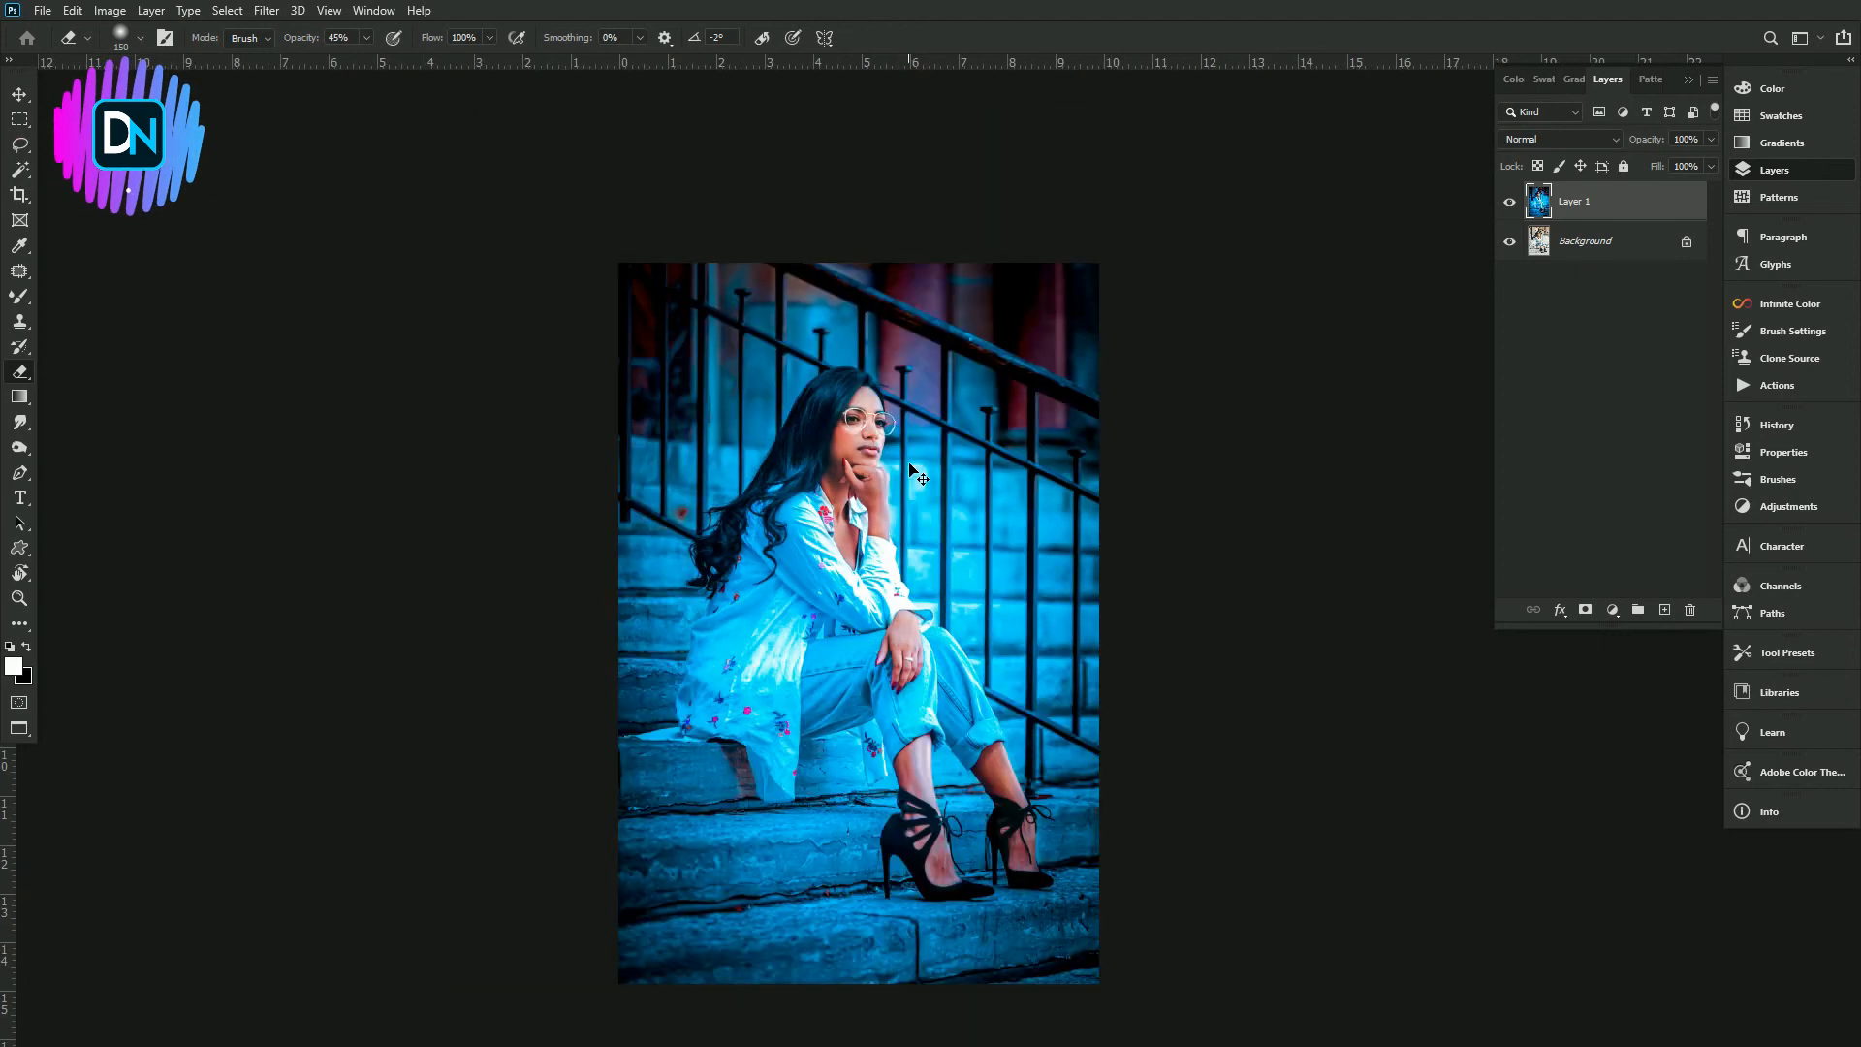
key("ctrl+plus")
key("ctrl+minus")
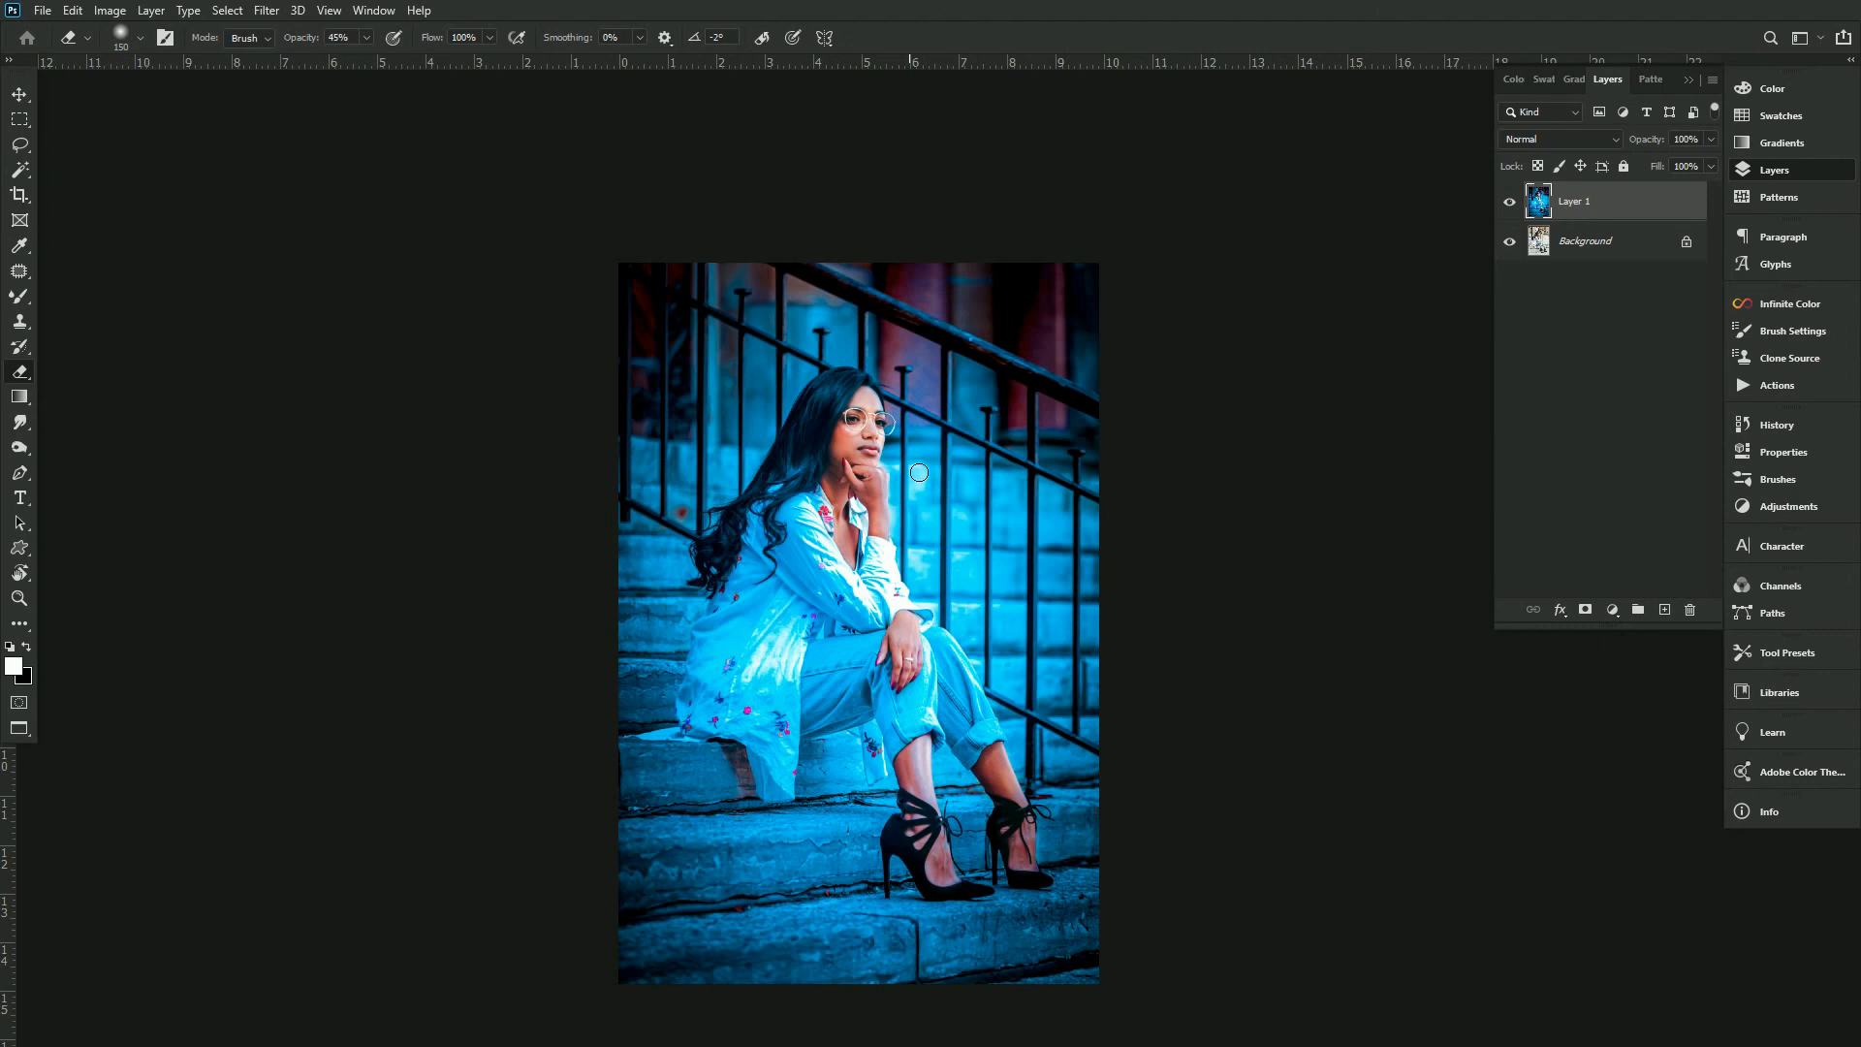
key("ctrl+l")
left_click_drag(1144, 637, 1039, 638)
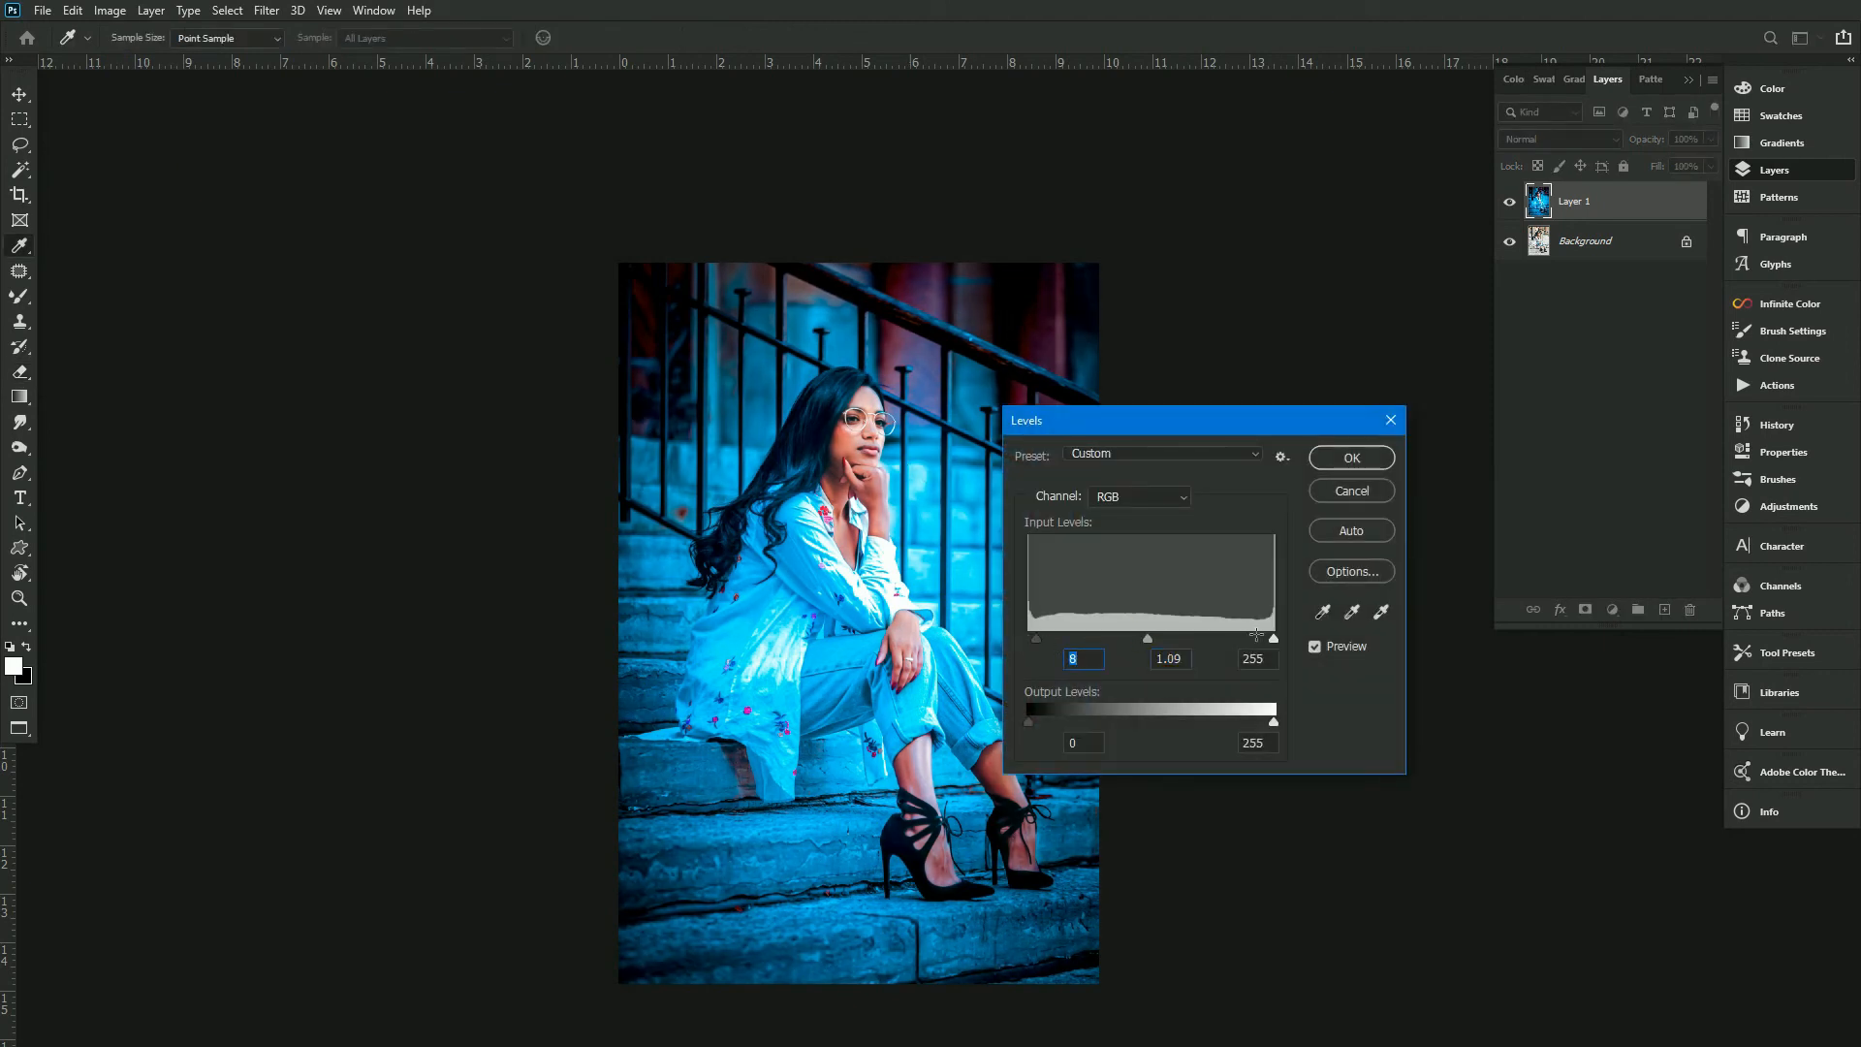
left_click_drag(1268, 638, 1265, 637)
key("Return")
key("e")
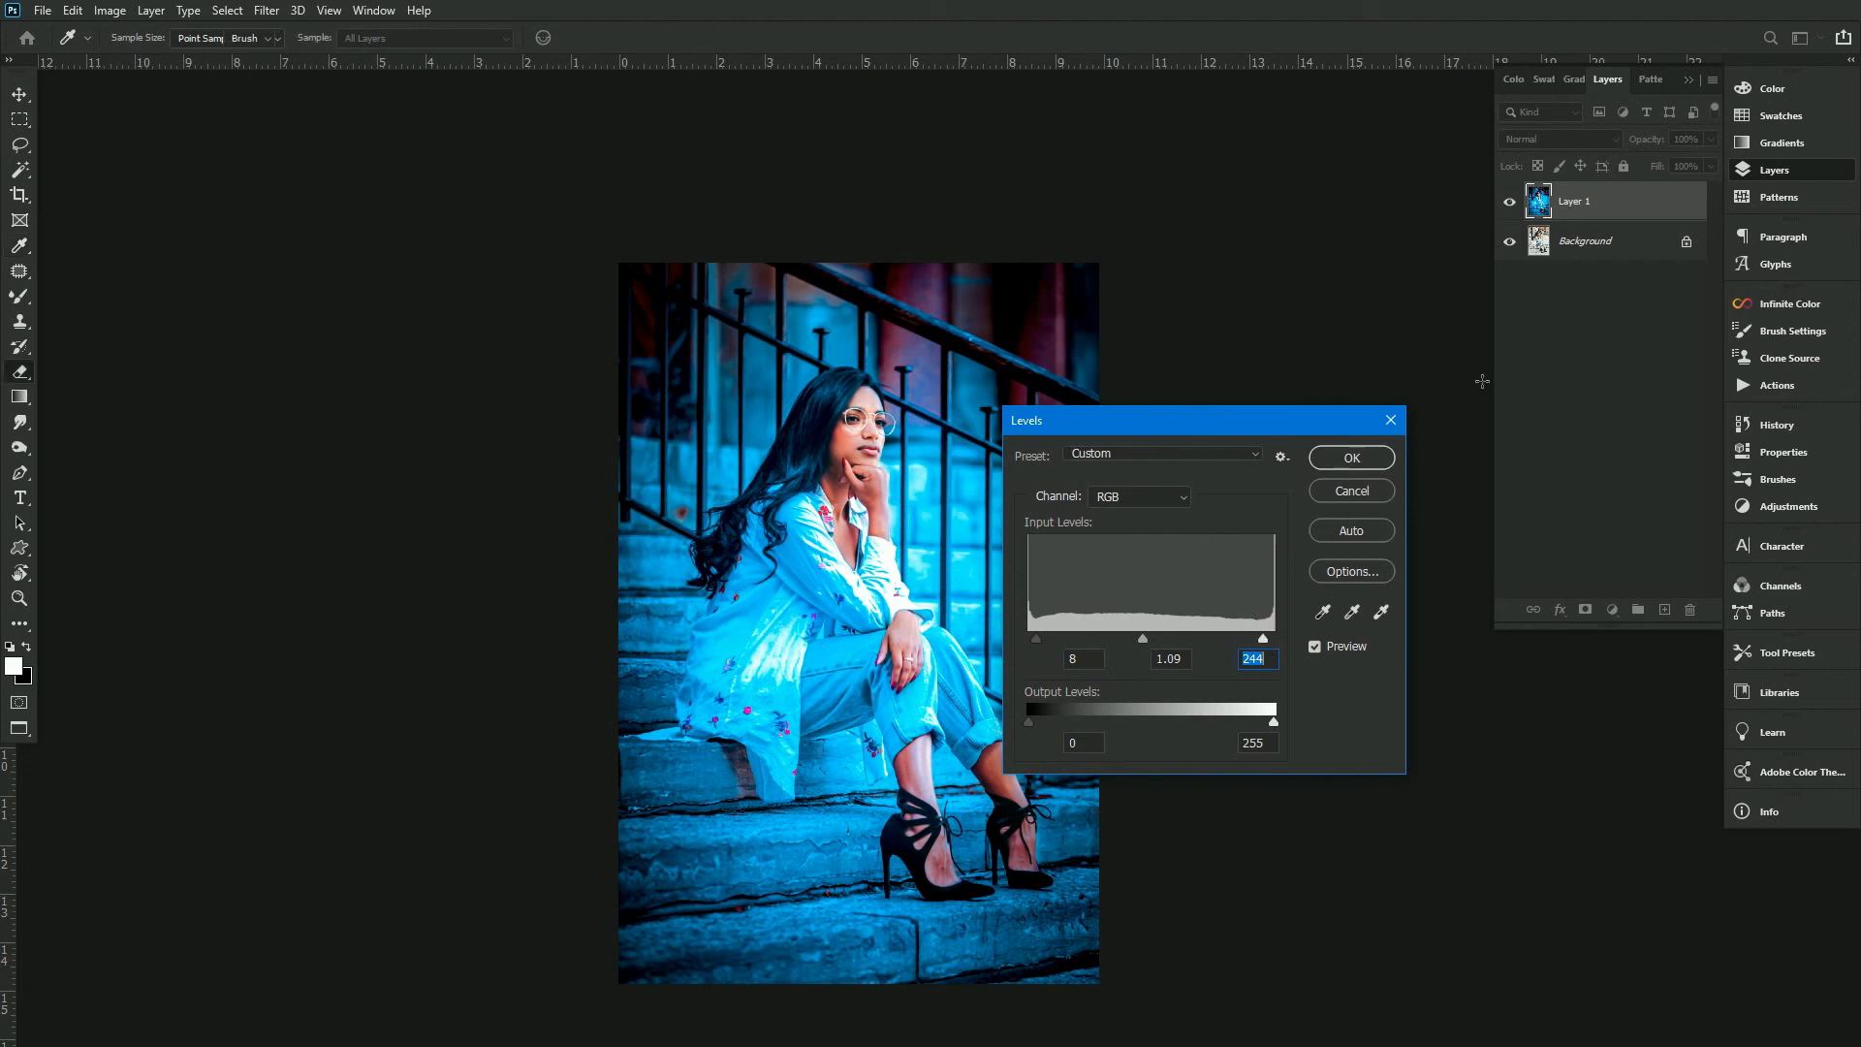
left_click(1509, 202)
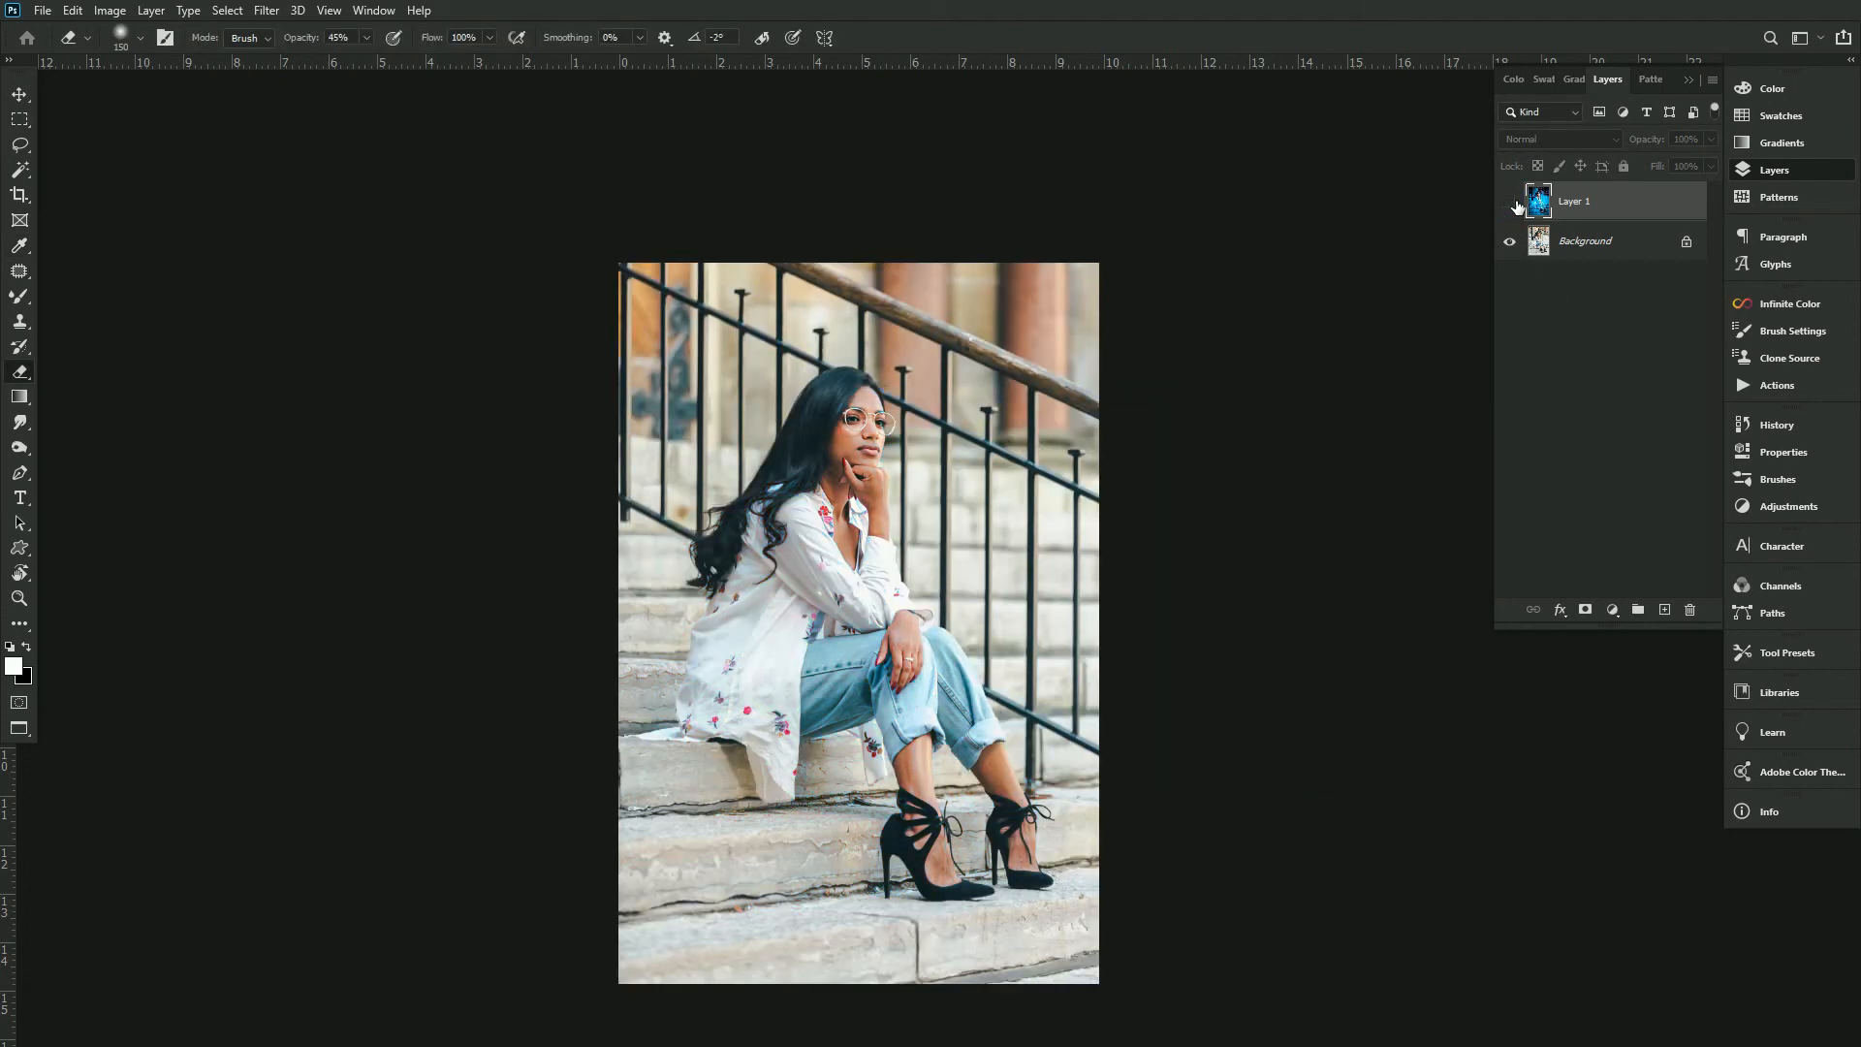
left_click(1509, 203)
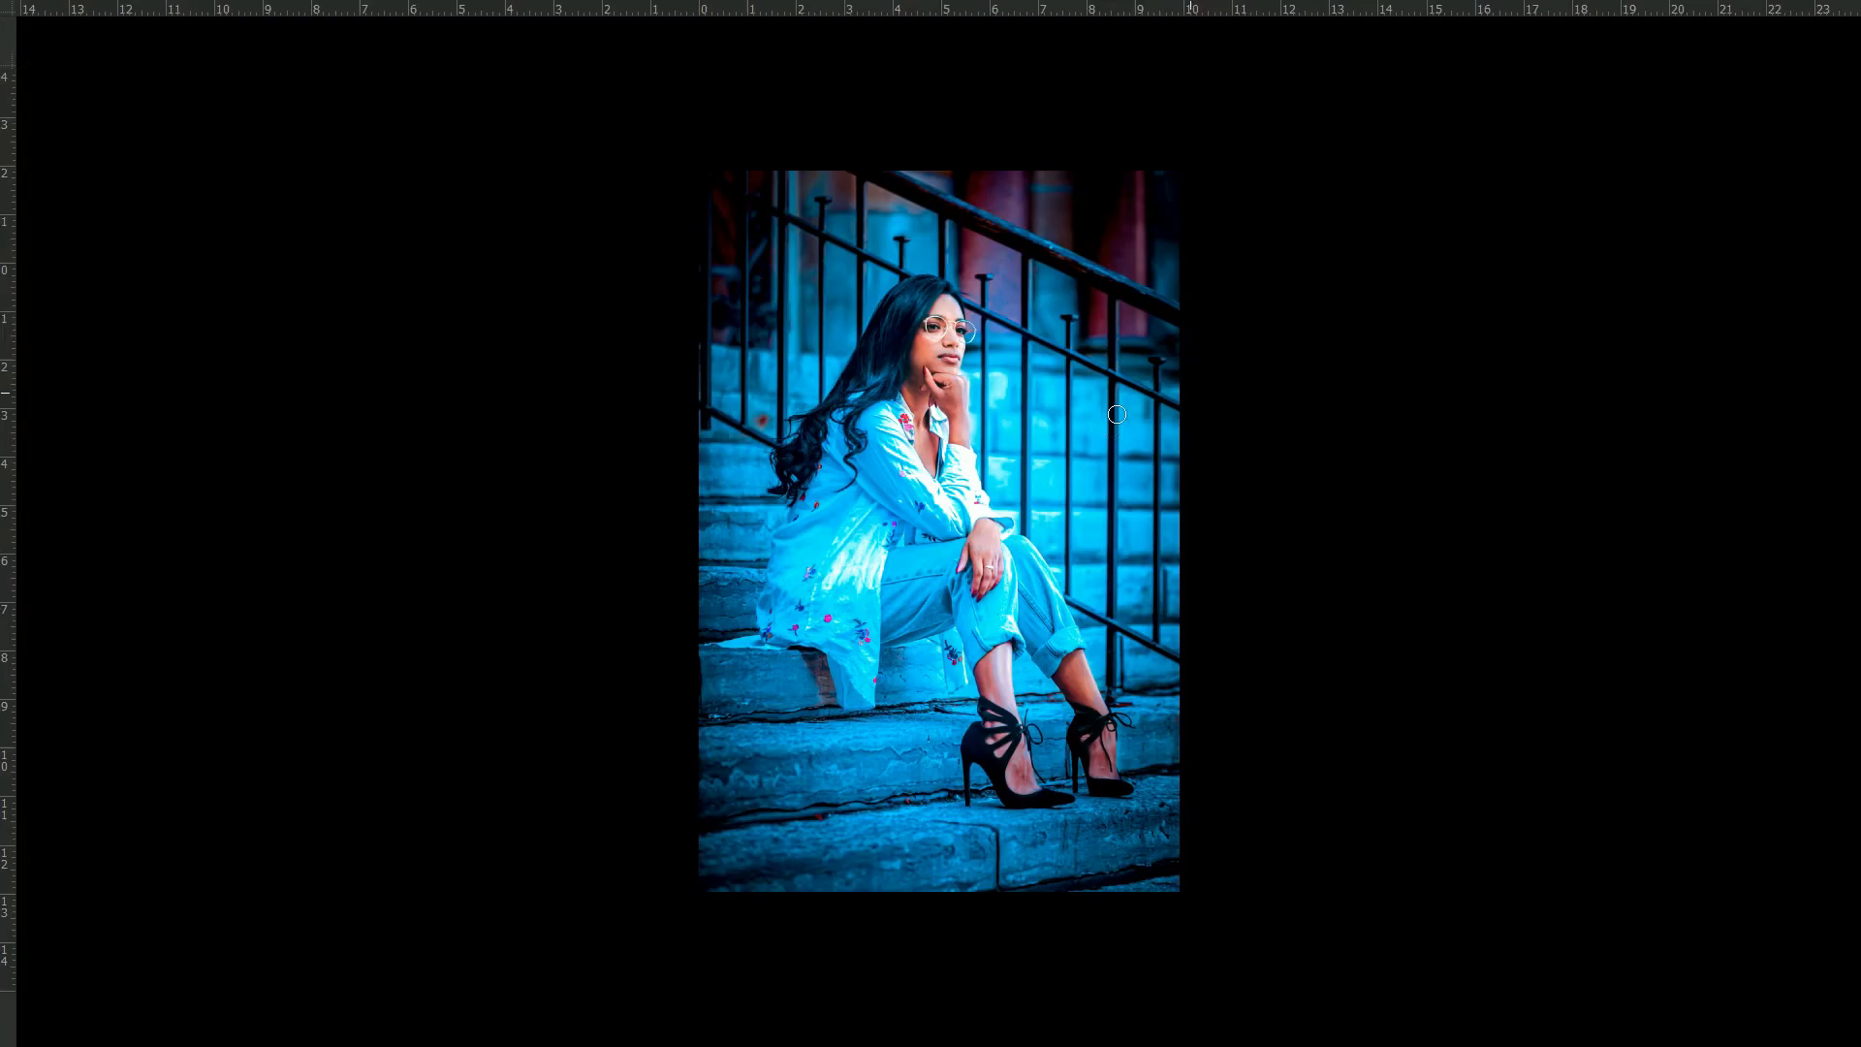